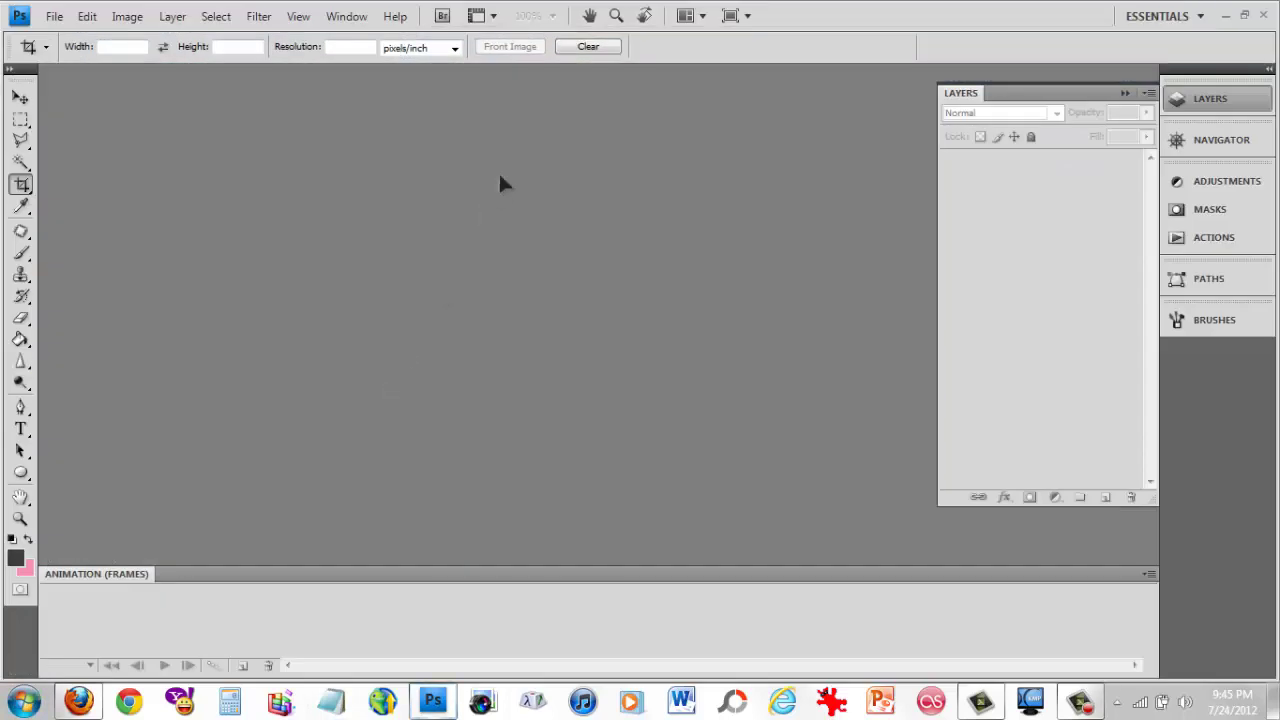
Hide the Animation panel from the workspace.
{"action": "left_click", "coordinate": [355, 16]}
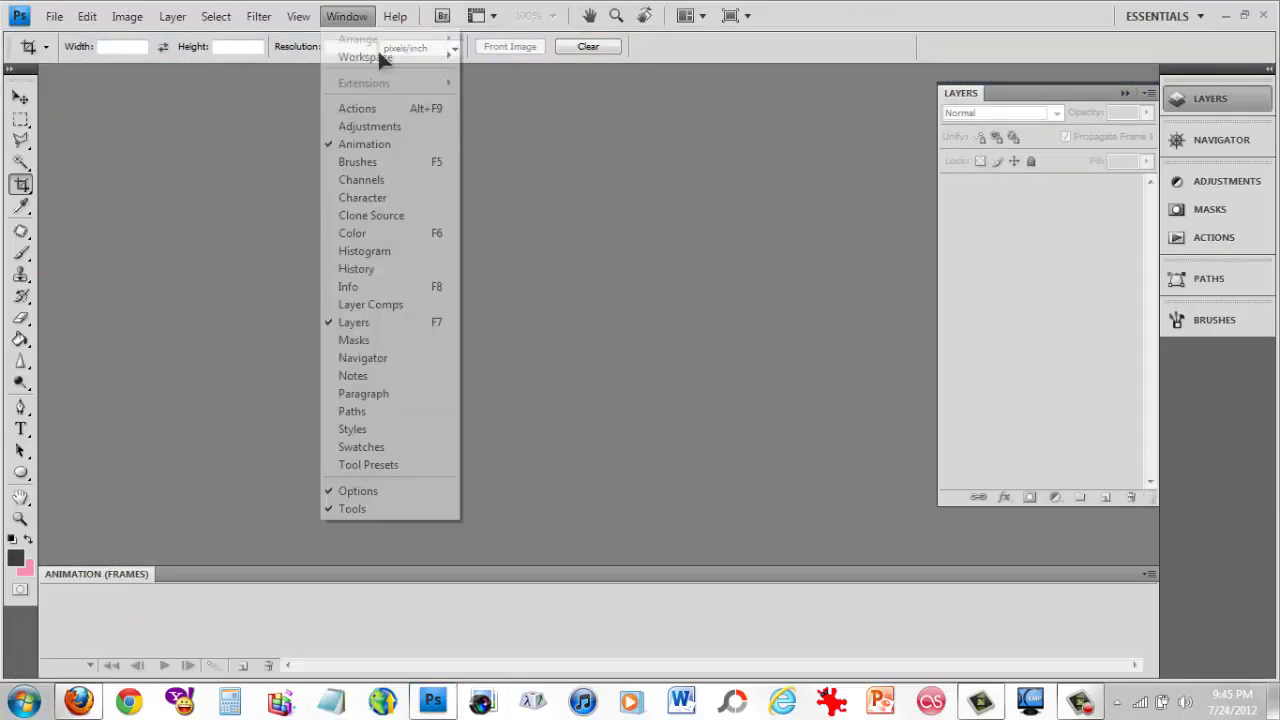
{"action": "left_click", "coordinate": [370, 139]}
{"action": "left_click", "coordinate": [54, 16]}
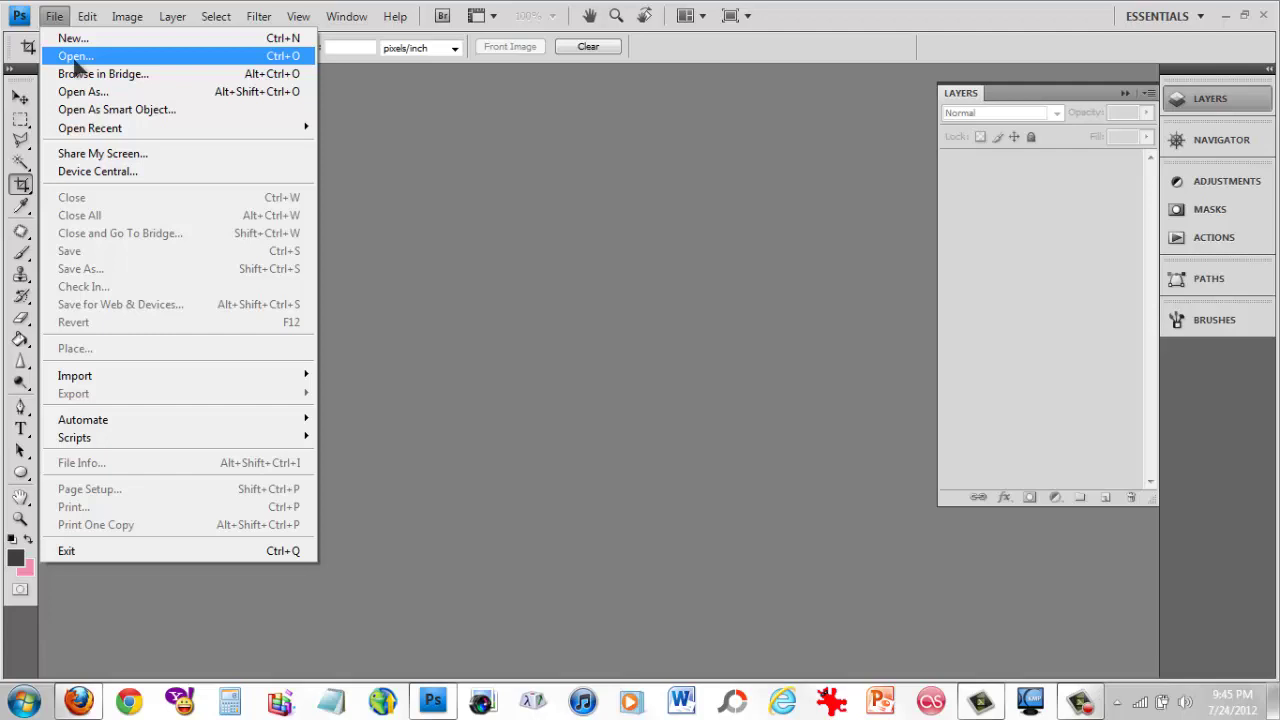
{"action": "left_click", "coordinate": [914, 8]}
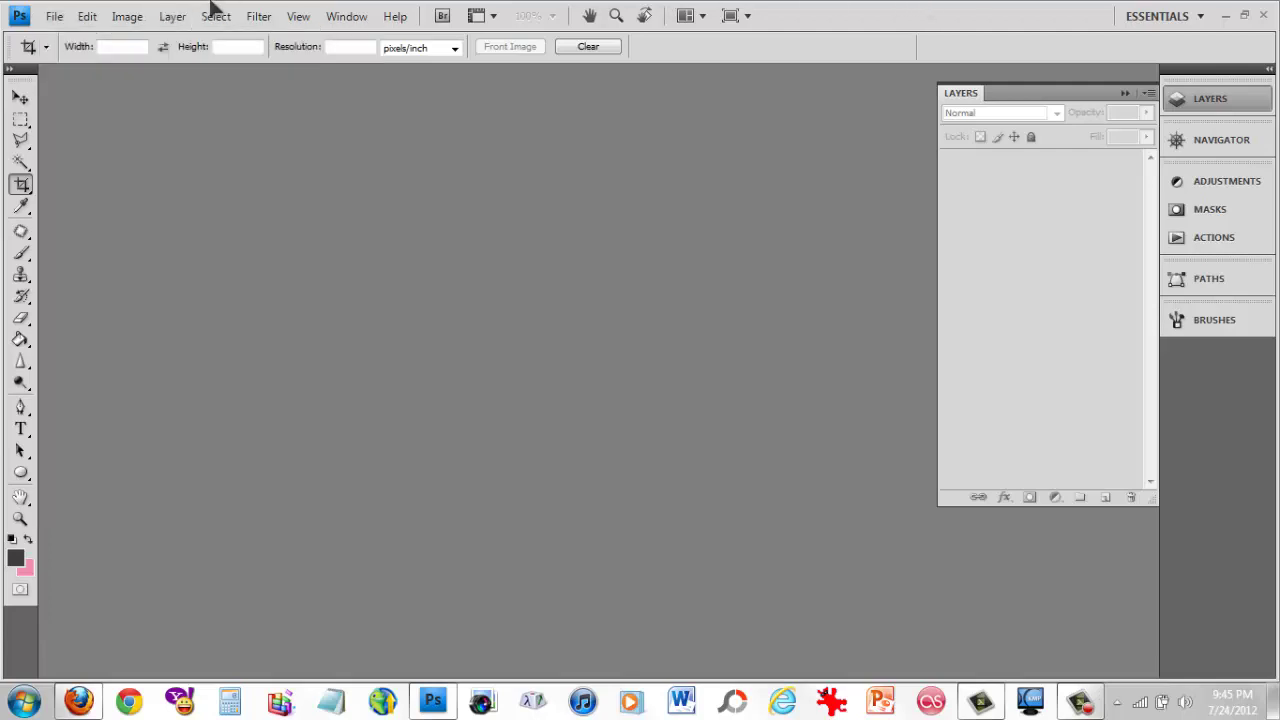
{"action": "left_click", "coordinate": [76, 20]}
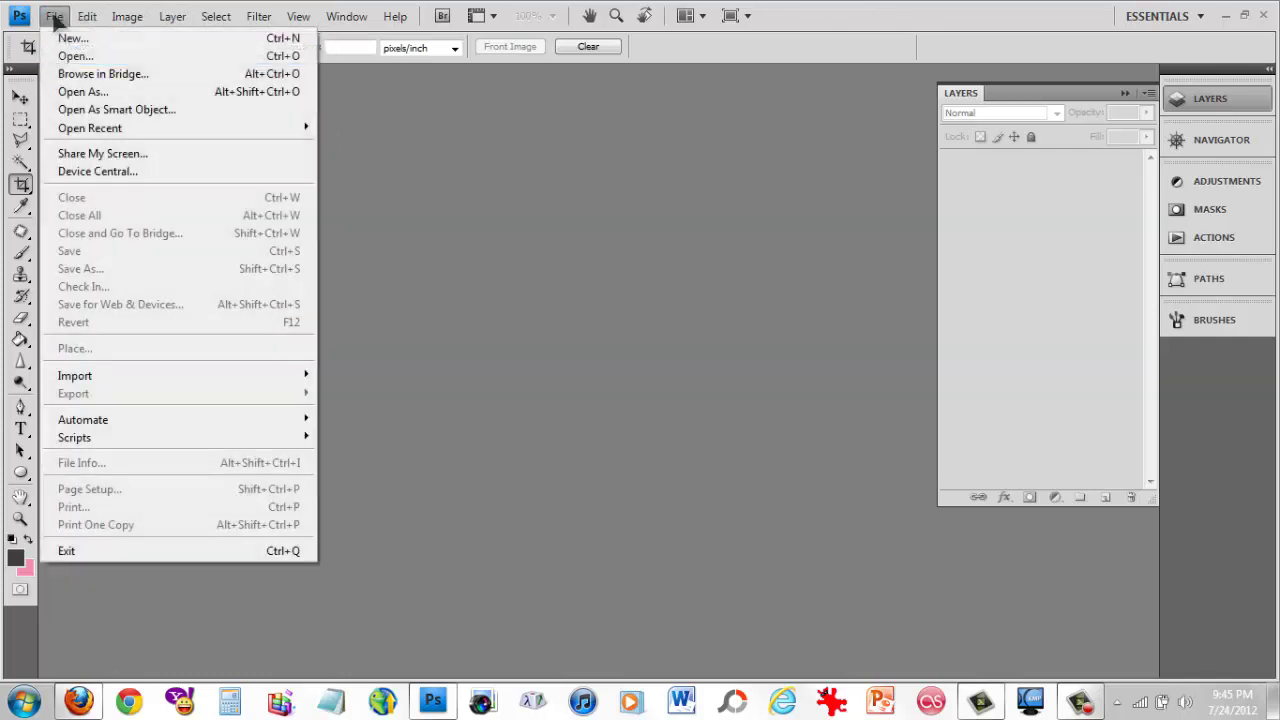
{"action": "left_click", "coordinate": [842, 8]}
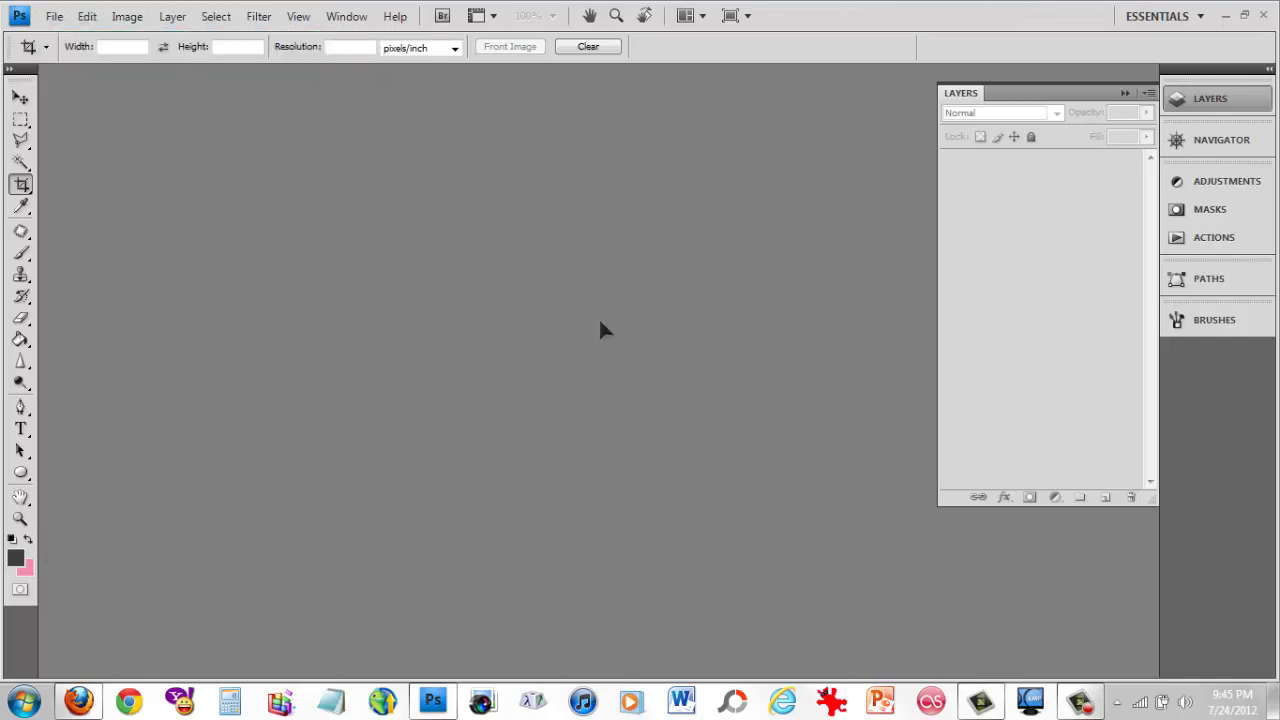
Open the image jj from the Pictures library.
{"action": "double_click", "coordinate": [549, 301]}
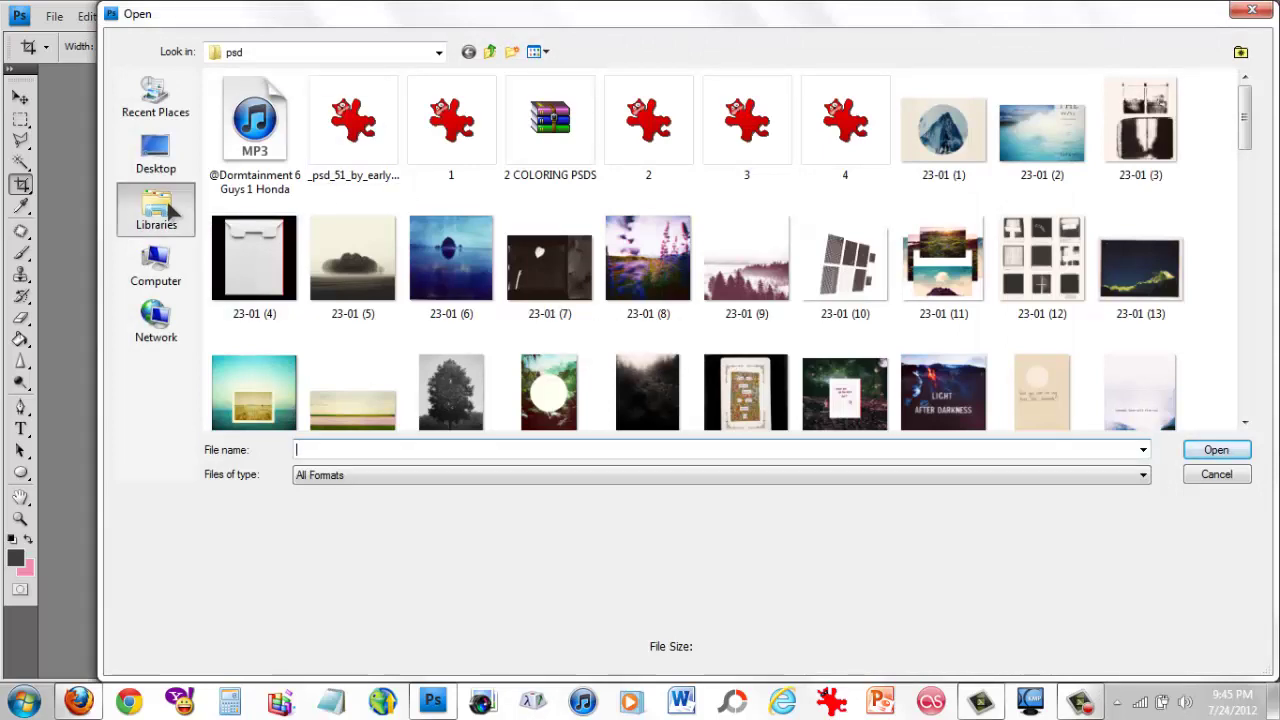
{"action": "left_click", "coordinate": [168, 205]}
{"action": "double_click", "coordinate": [371, 131]}
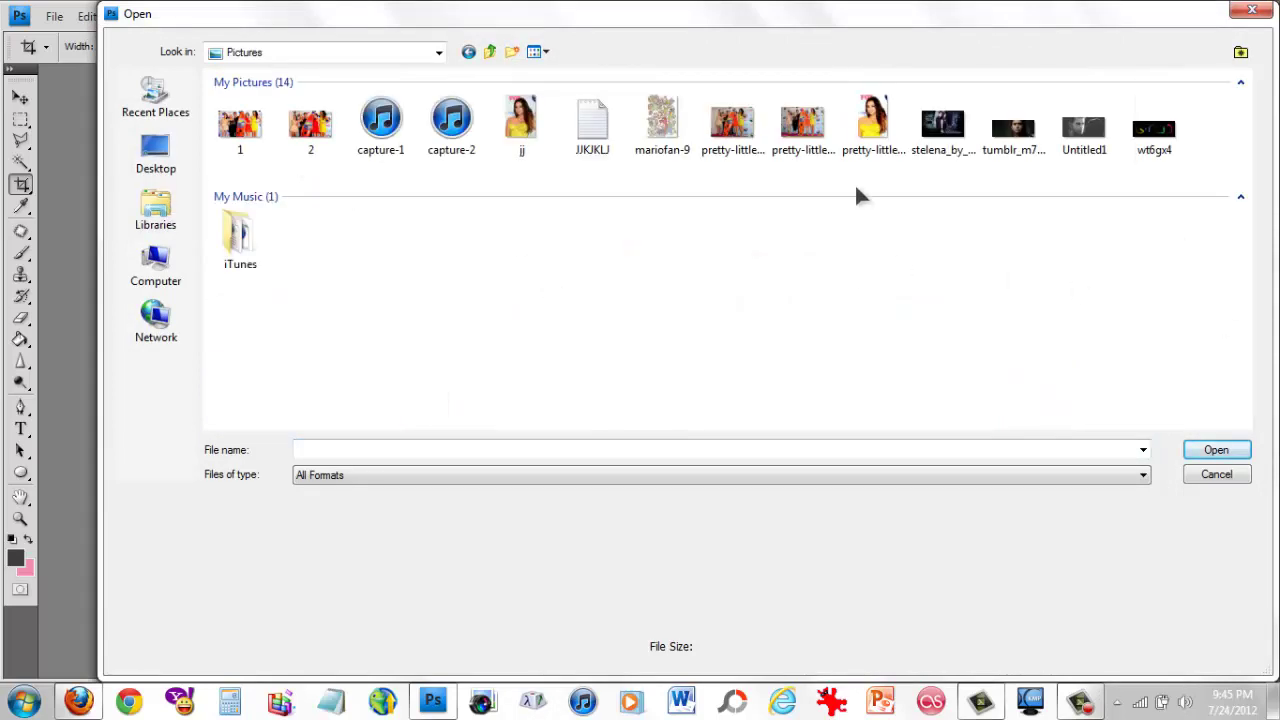
{"action": "double_click", "coordinate": [522, 118]}
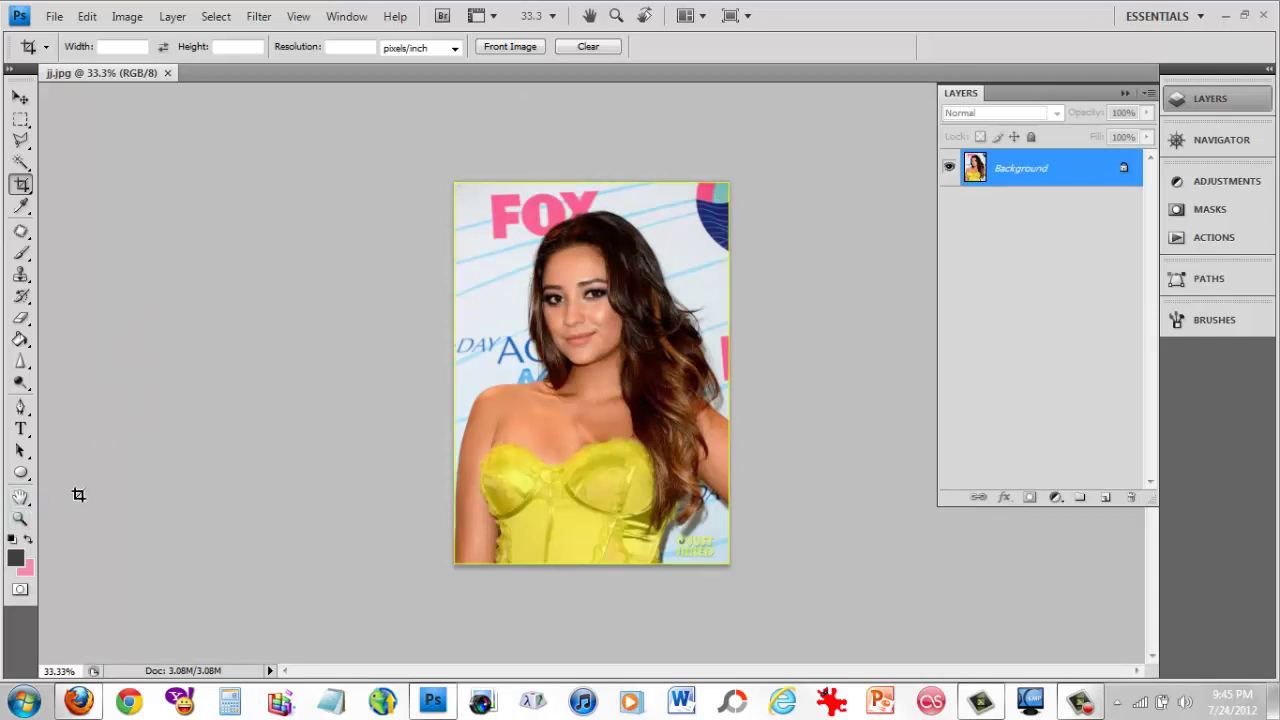
Crop the photo just inside its yellow border, including a second crop that trims the remaining strip along the lower edge.
{"action": "left_click", "coordinate": [20, 518]}
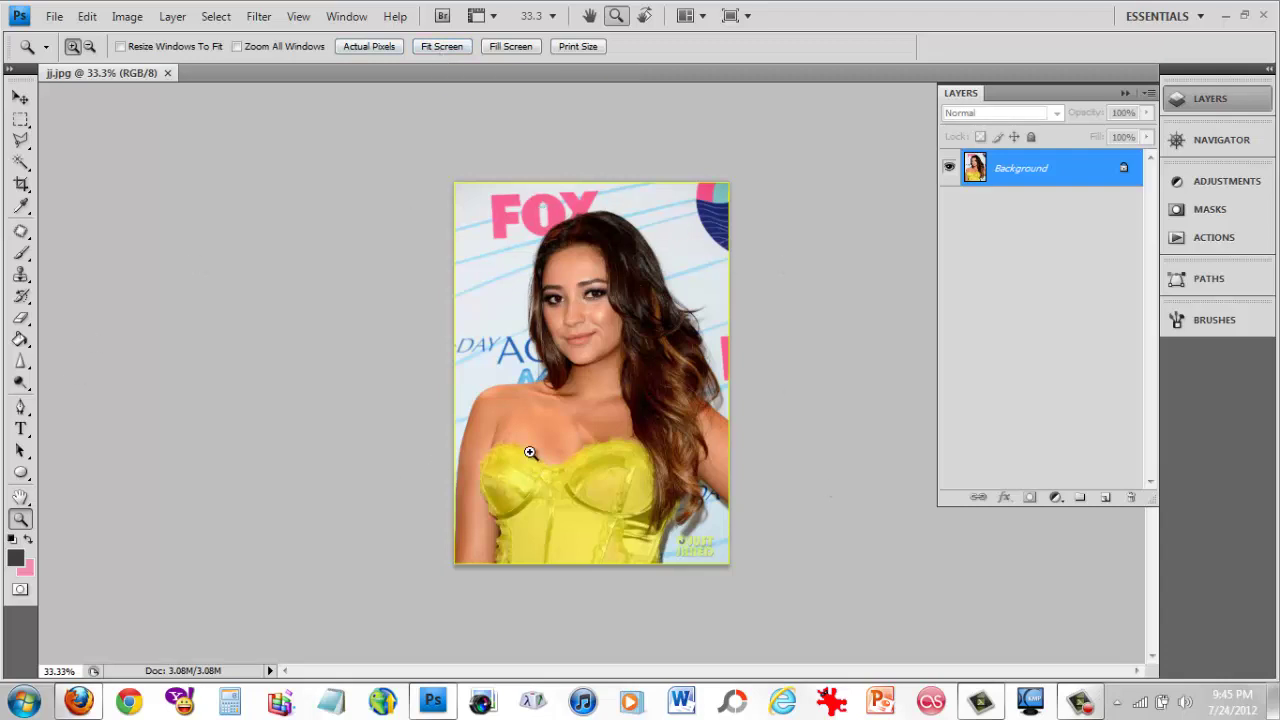
{"action": "left_click", "coordinate": [22, 184]}
{"action": "left_click", "coordinate": [92, 185]}
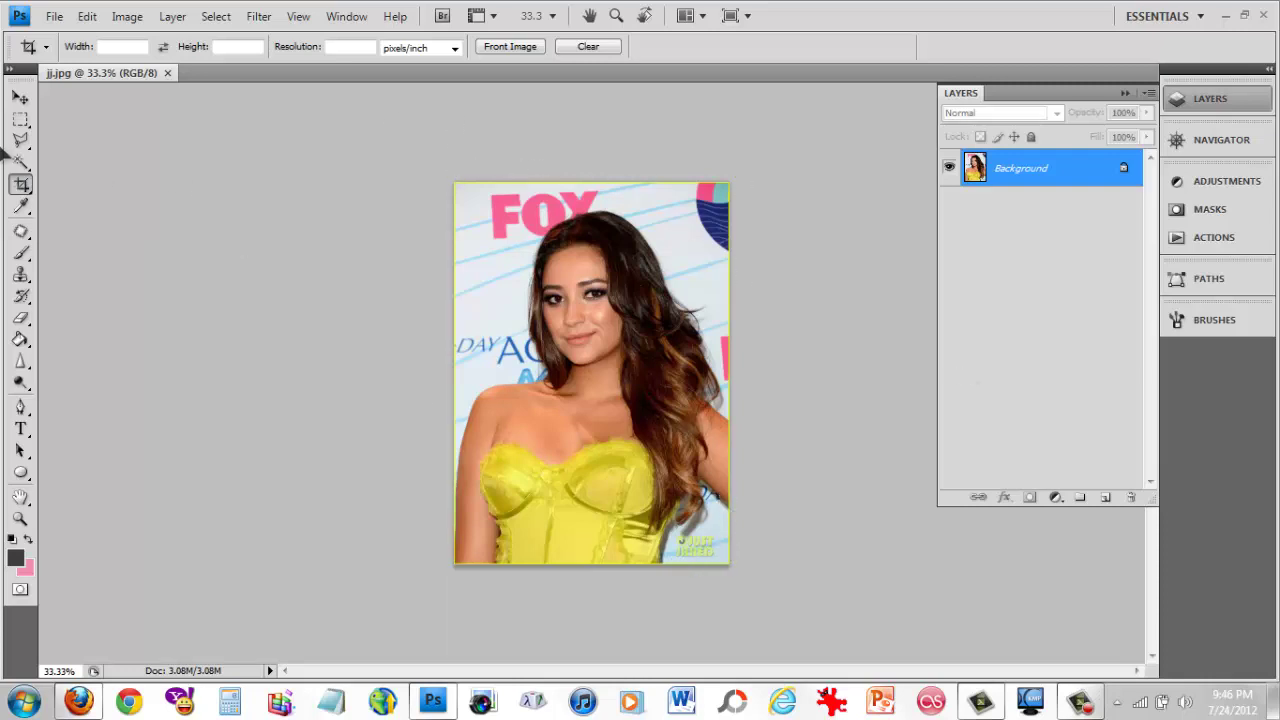
{"action": "left_click", "coordinate": [24, 186]}
{"action": "left_click_drag", "start_coordinate": [462, 192], "coordinate": [720, 563]}
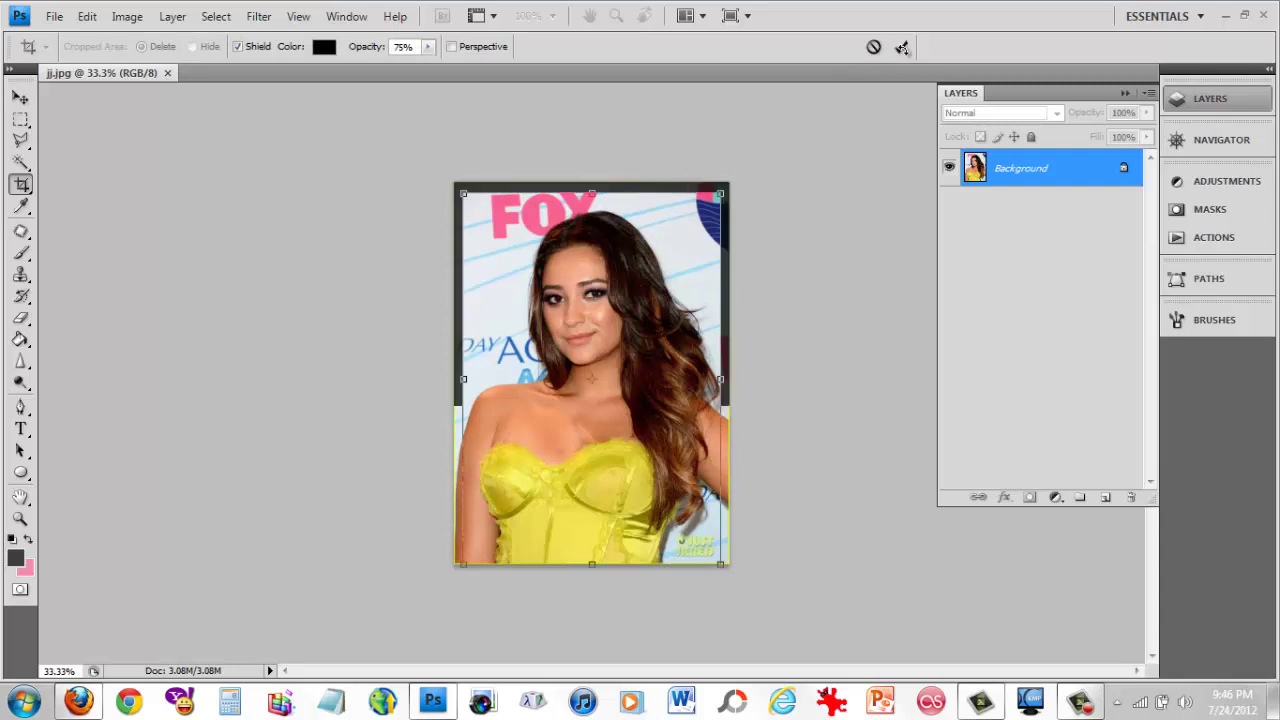
{"action": "left_click", "coordinate": [902, 47]}
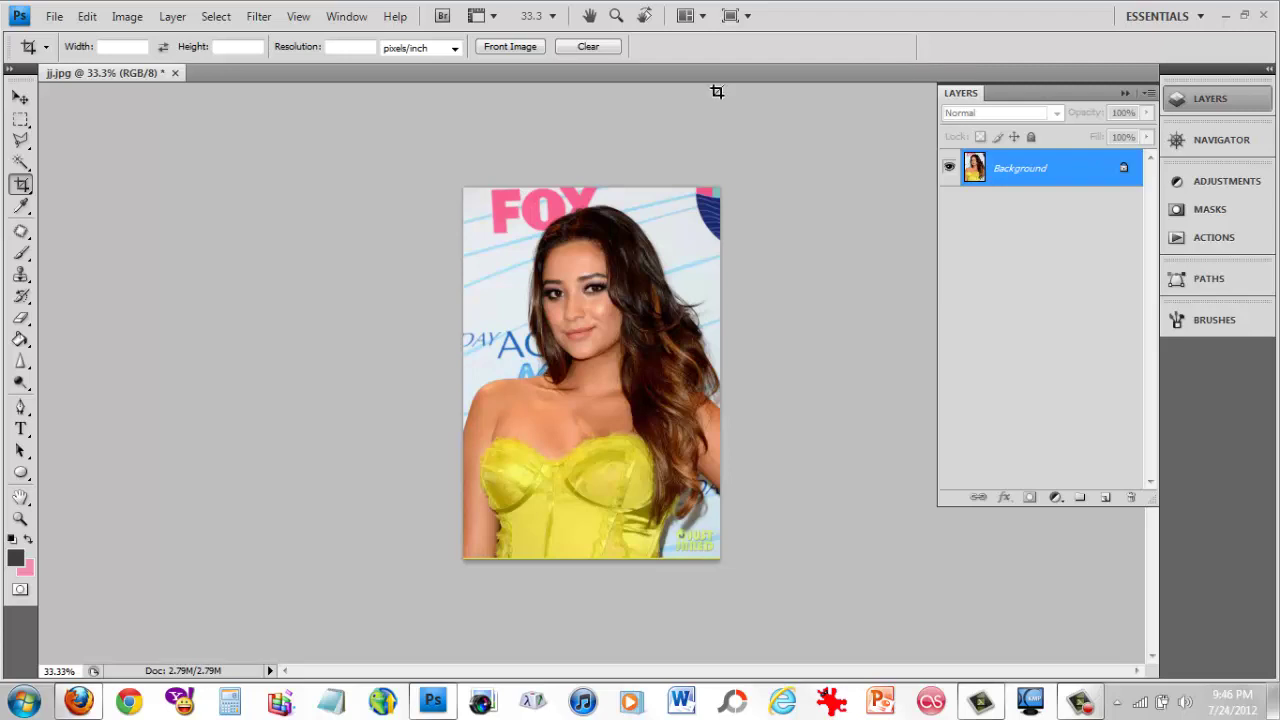
{"action": "left_click_drag", "start_coordinate": [796, 295], "coordinate": [777, 543]}
{"action": "left_click", "coordinate": [900, 50]}
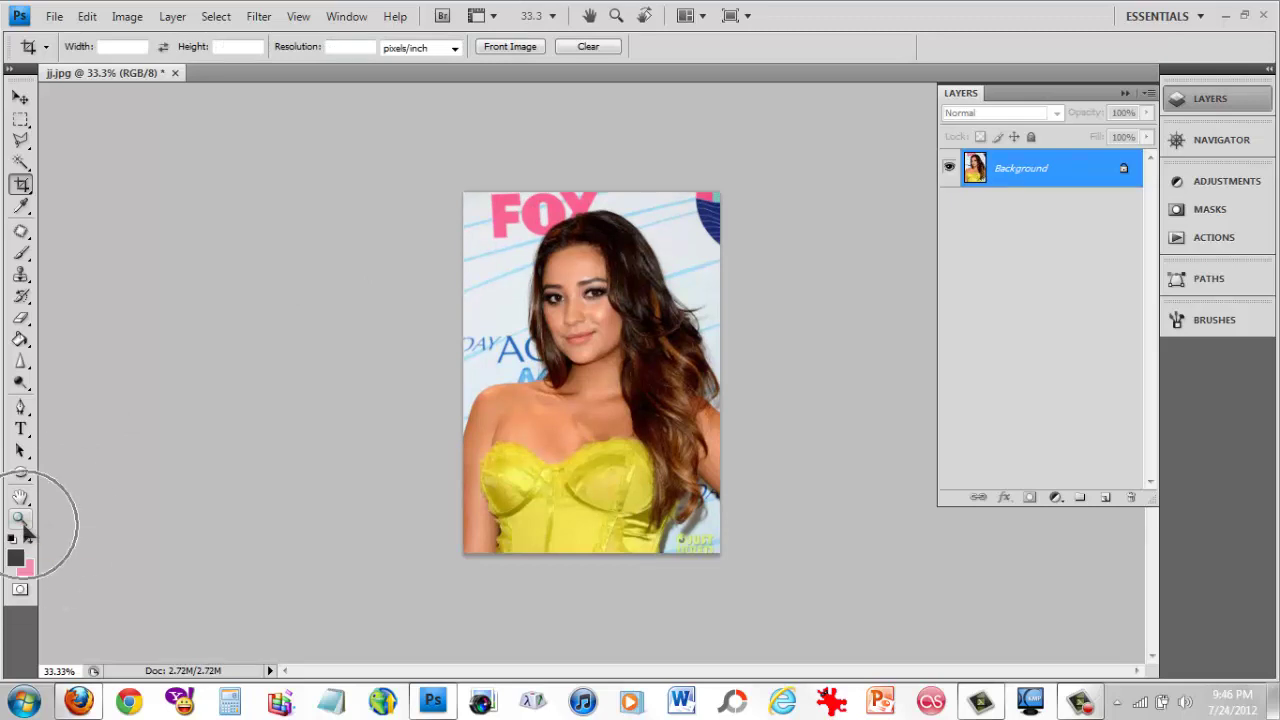
View the photo at actual pixels and sample the pale blue backdrop near the Just Jared watermark as the foreground colour.
{"action": "left_click", "coordinate": [20, 520]}
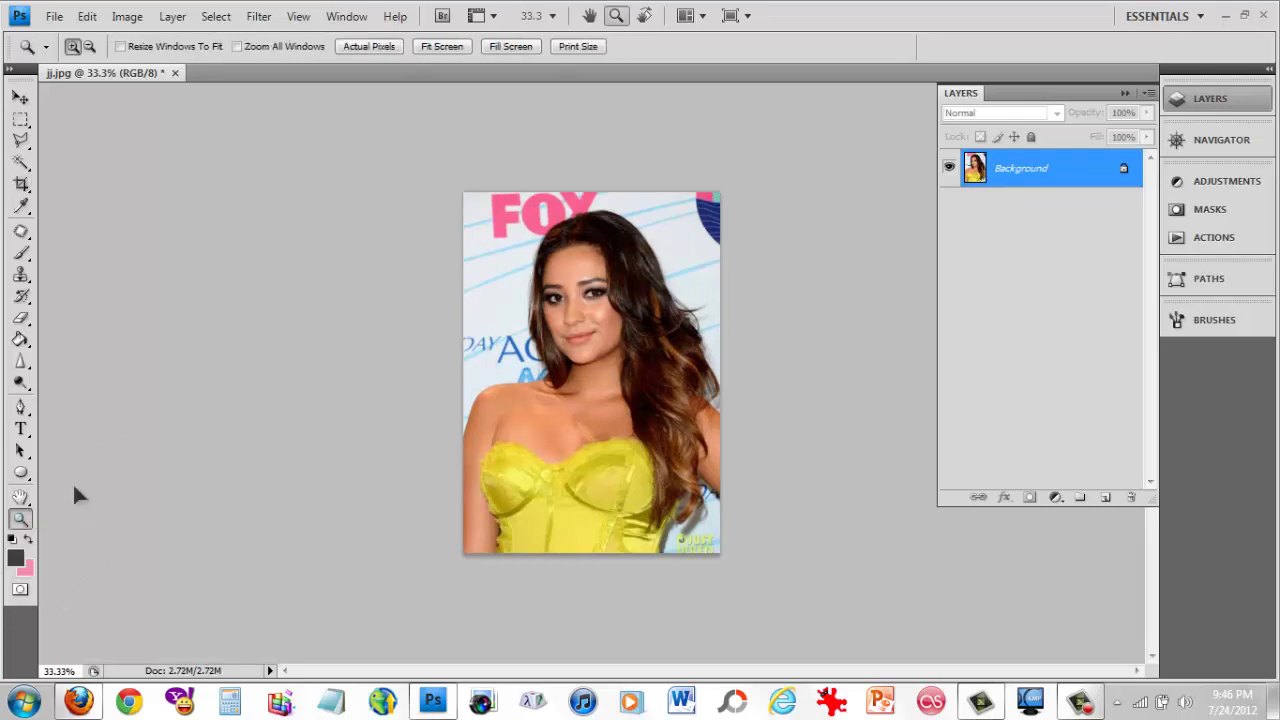
{"action": "left_click", "coordinate": [386, 47]}
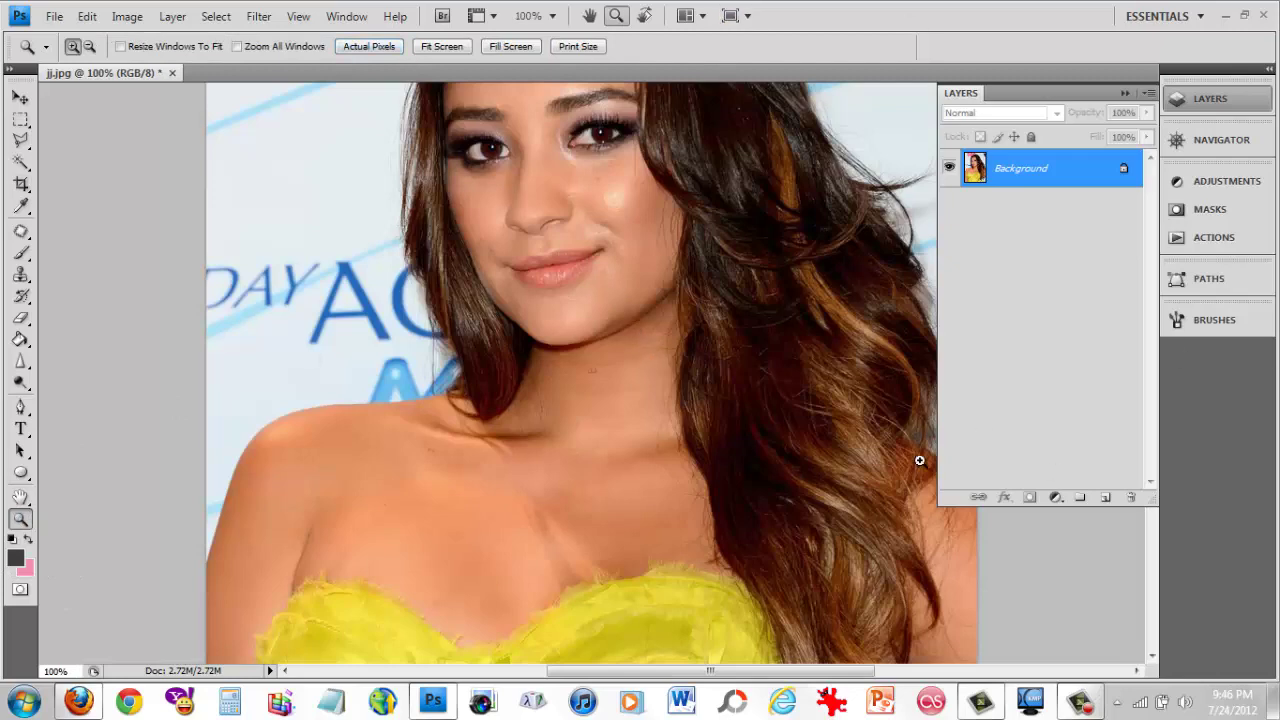
{"action": "scroll", "coordinate": [771, 398], "scroll_direction": "down", "scroll_amount": 10}
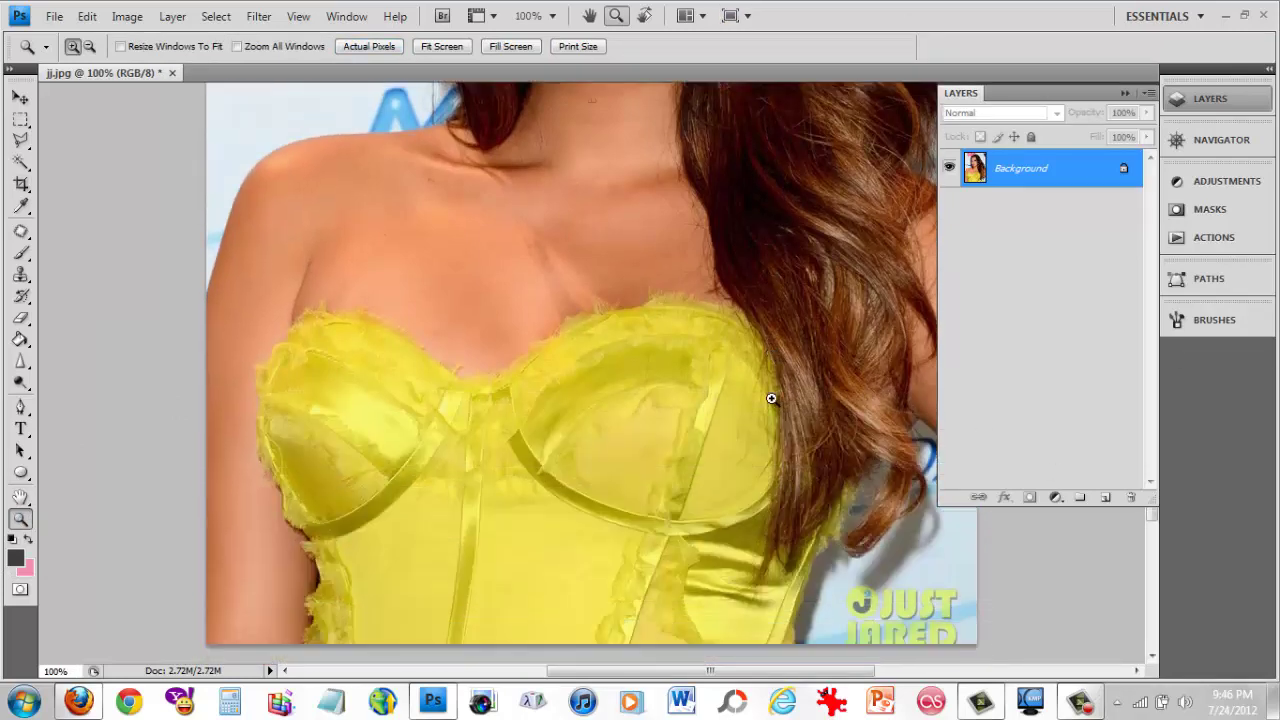
{"action": "scroll", "coordinate": [771, 398], "scroll_direction": "down", "scroll_amount": 3}
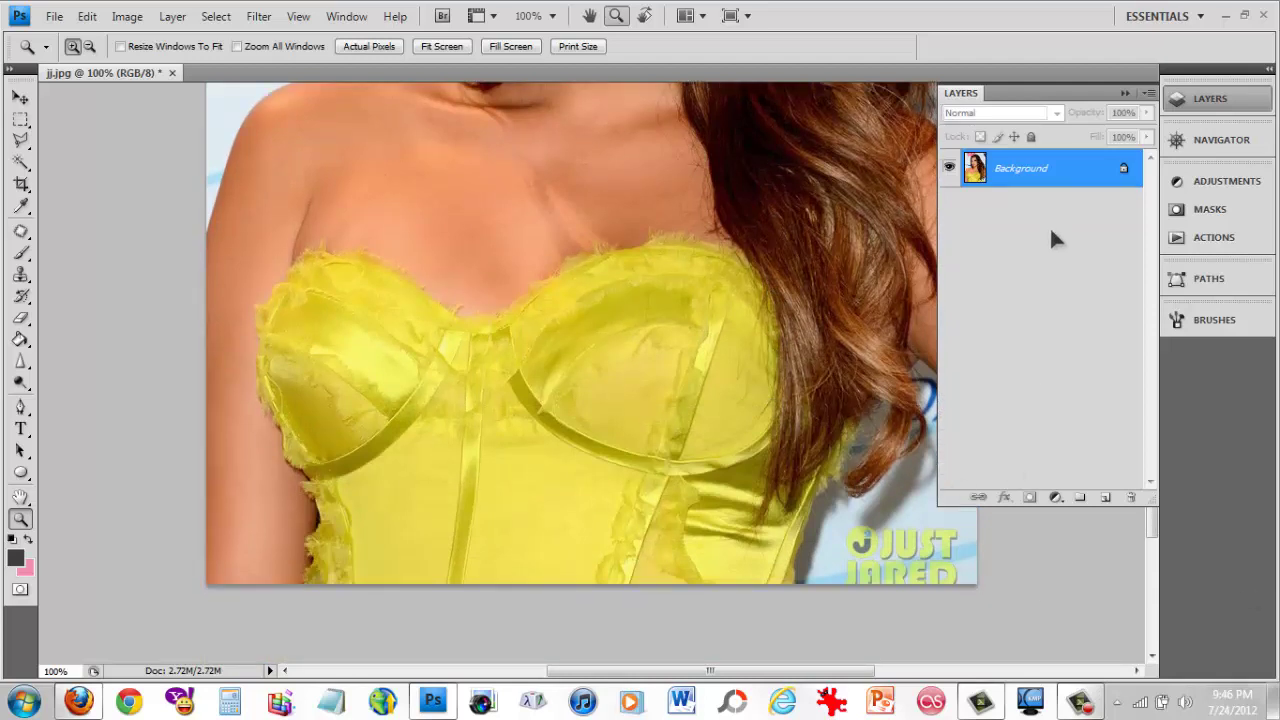
{"action": "left_click", "coordinate": [22, 203]}
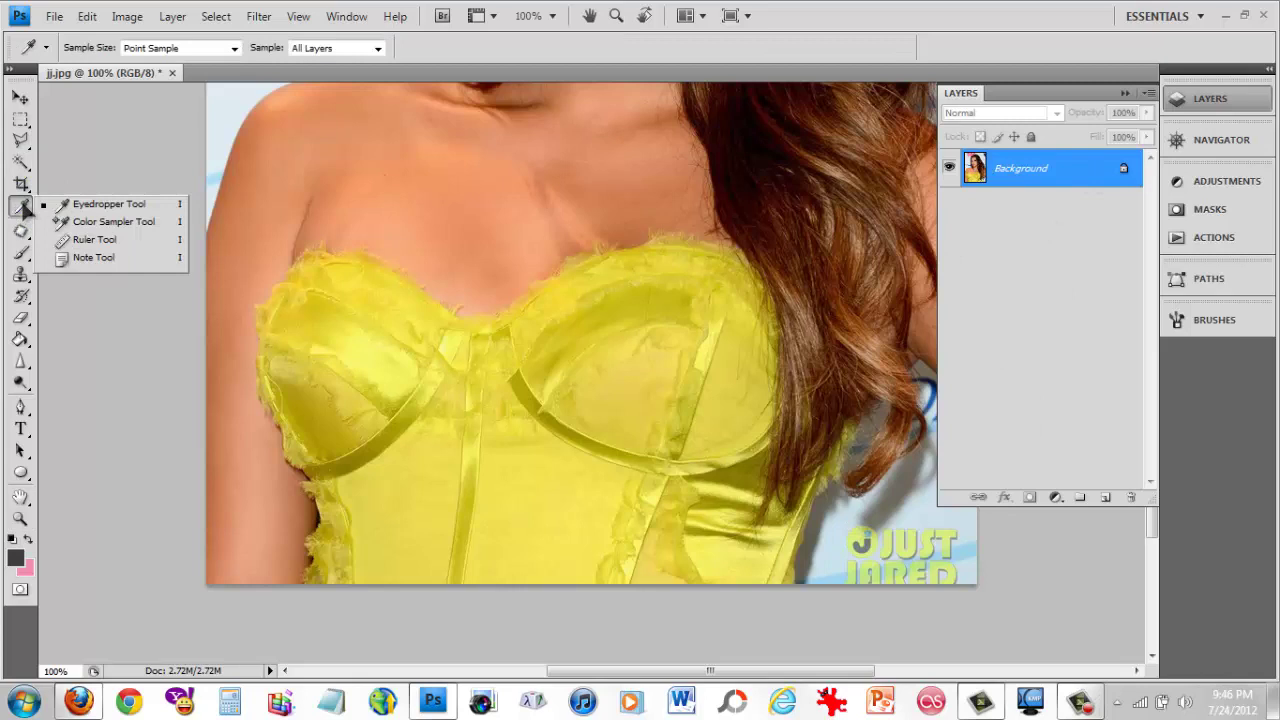
{"action": "left_click", "coordinate": [74, 207]}
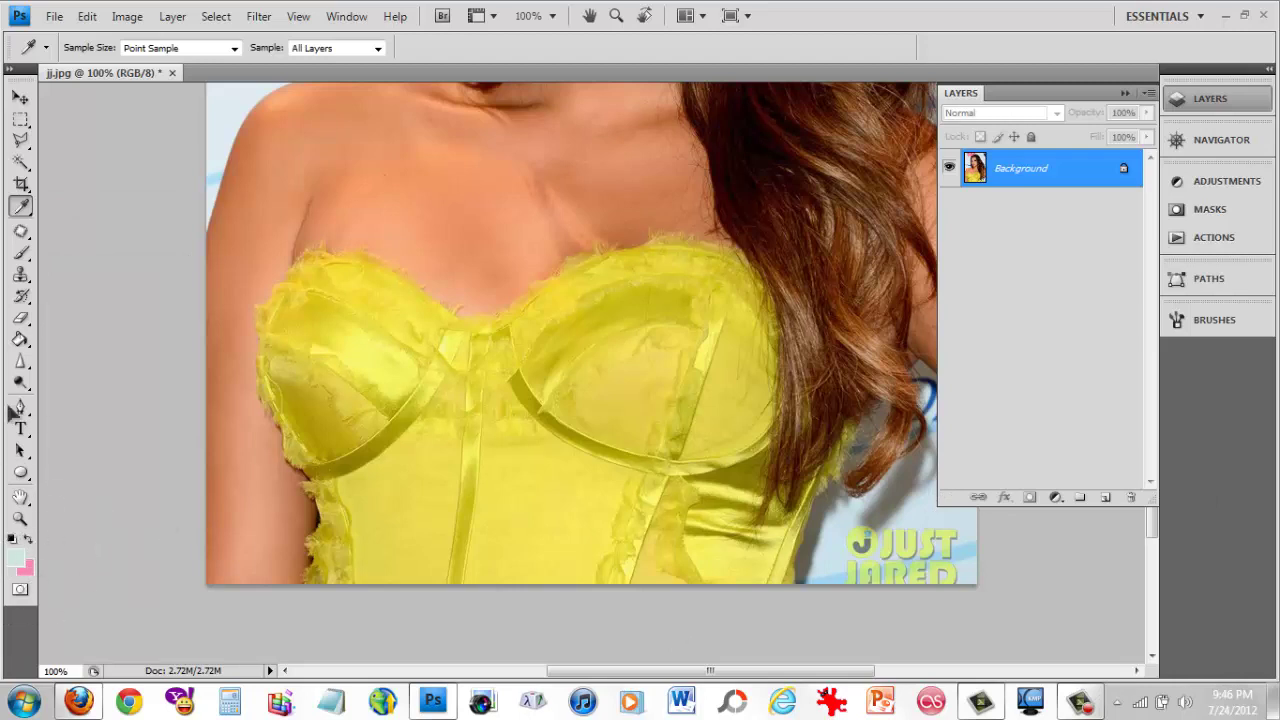
Set the Brush tool to a soft round tip with a 40 px diameter and 0% hardness.
{"action": "left_click", "coordinate": [22, 253]}
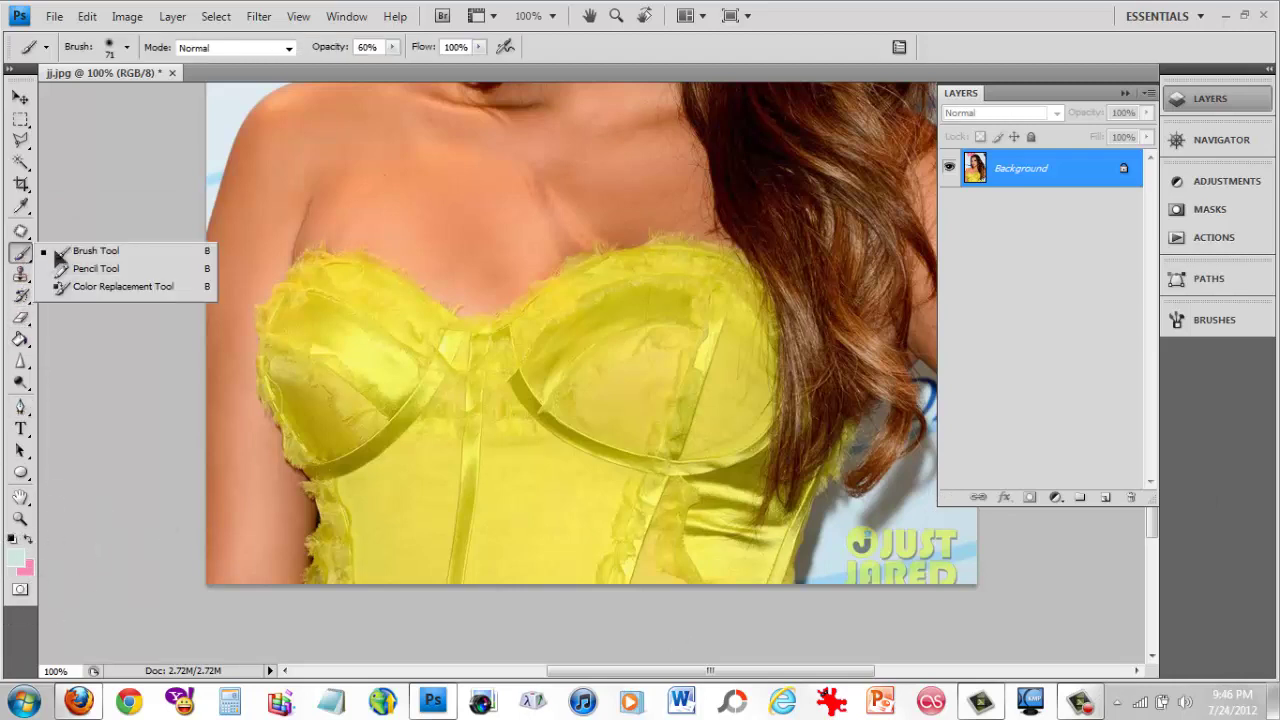
{"action": "left_click", "coordinate": [58, 258]}
{"action": "left_click", "coordinate": [128, 48]}
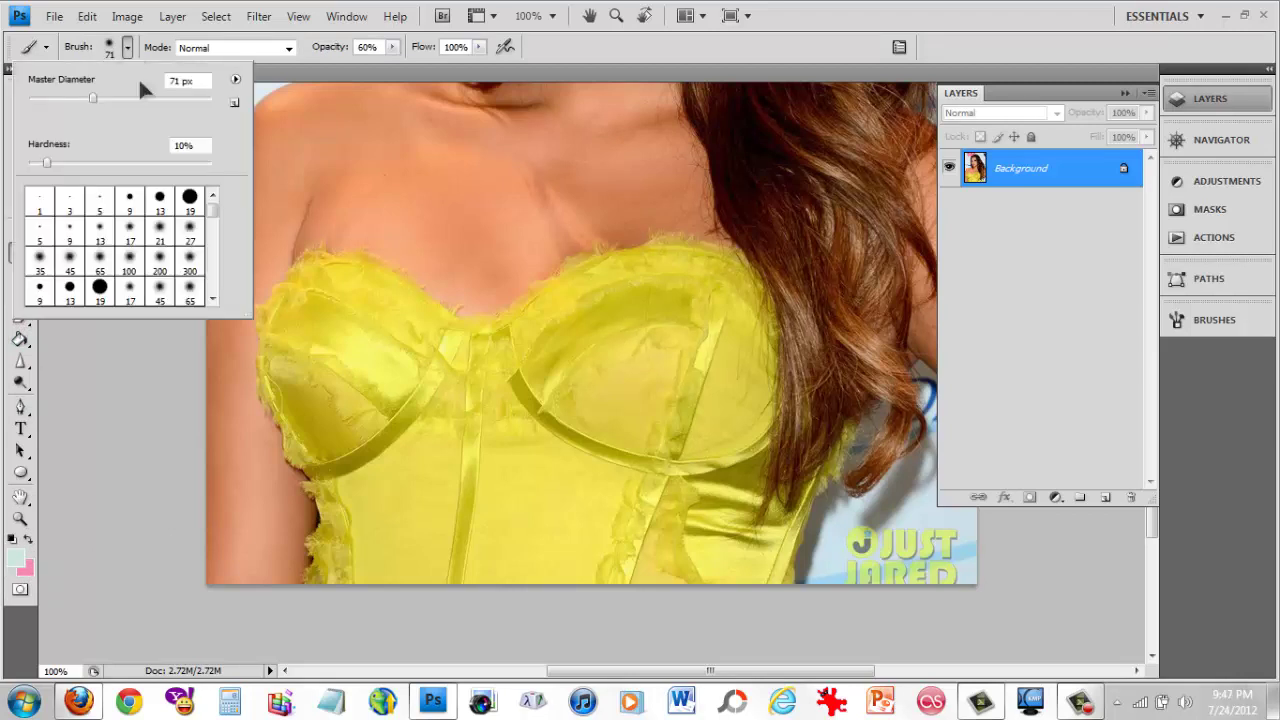
{"action": "left_click", "coordinate": [190, 230]}
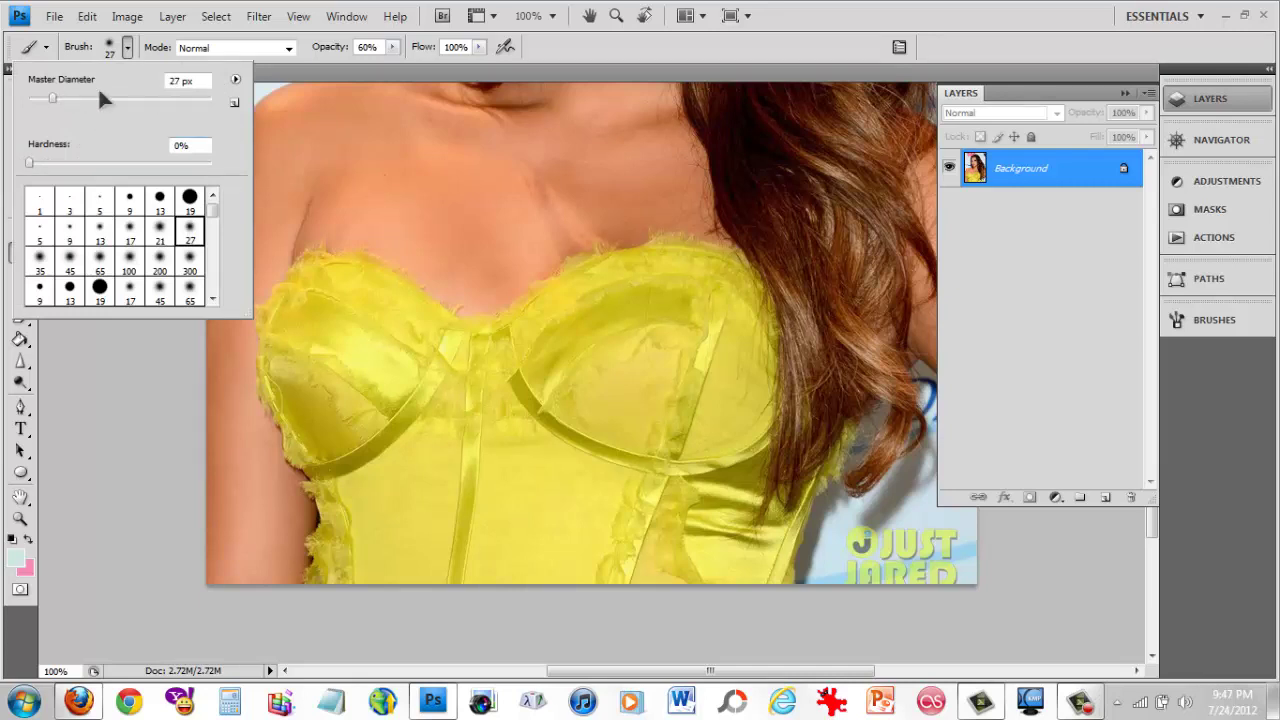
{"action": "left_click", "coordinate": [335, 82]}
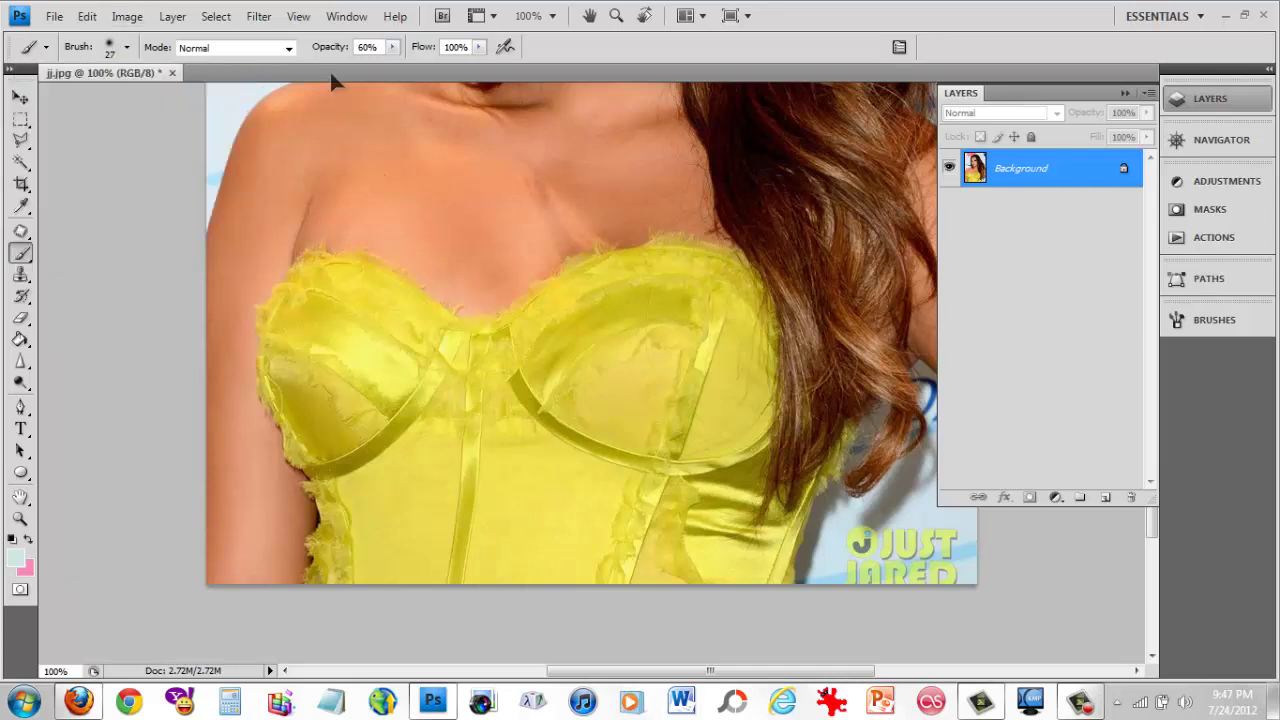
{"action": "left_click", "coordinate": [127, 47]}
{"action": "left_click_drag", "start_coordinate": [49, 99], "coordinate": [63, 96]}
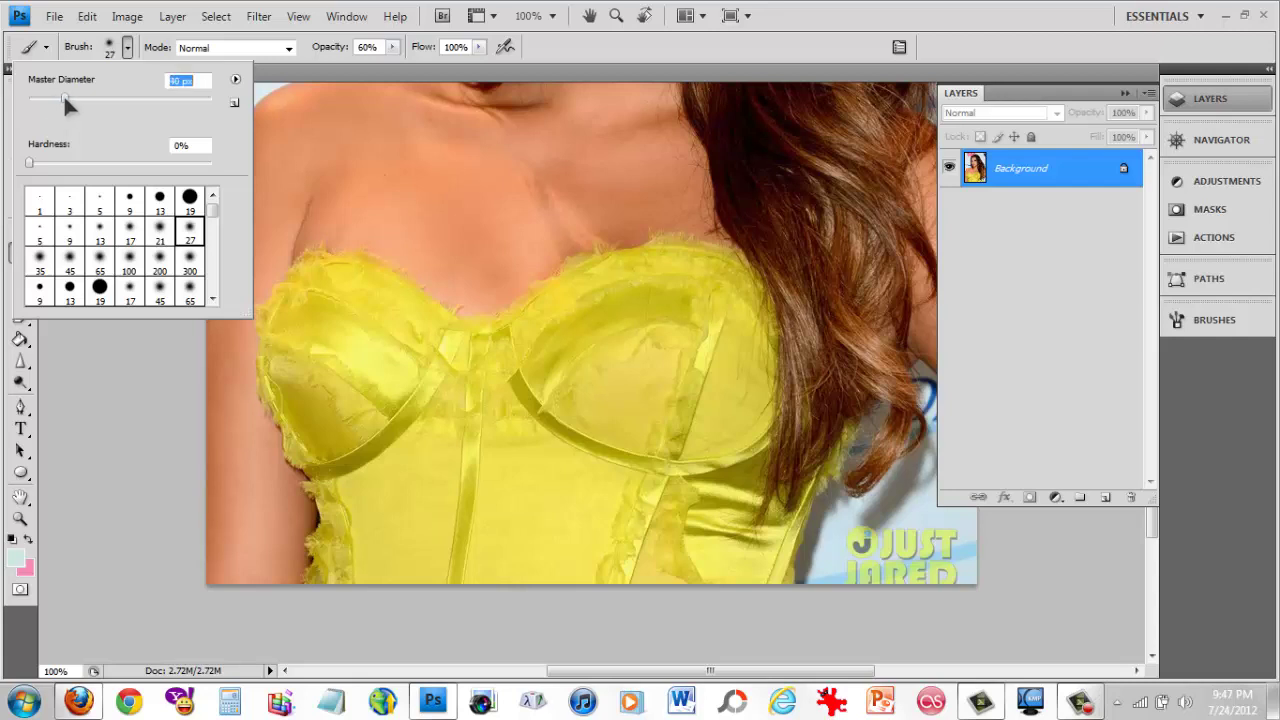
{"action": "left_click", "coordinate": [277, 85]}
Paint over the Just Jared watermark with the sampled colour, raising the brush hardness to 29% to cover the remaining traces.
{"action": "mouse_move", "coordinate": [910, 527]}
{"action": "left_mouse_down"}
{"action": "mouse_move", "coordinate": [941, 560]}
{"action": "mouse_move", "coordinate": [947, 547]}
{"action": "mouse_move", "coordinate": [948, 593]}
{"action": "mouse_move", "coordinate": [932, 553]}
{"action": "mouse_move", "coordinate": [917, 552]}
{"action": "mouse_move", "coordinate": [906, 578]}
{"action": "mouse_move", "coordinate": [886, 546]}
{"action": "left_mouse_up"}
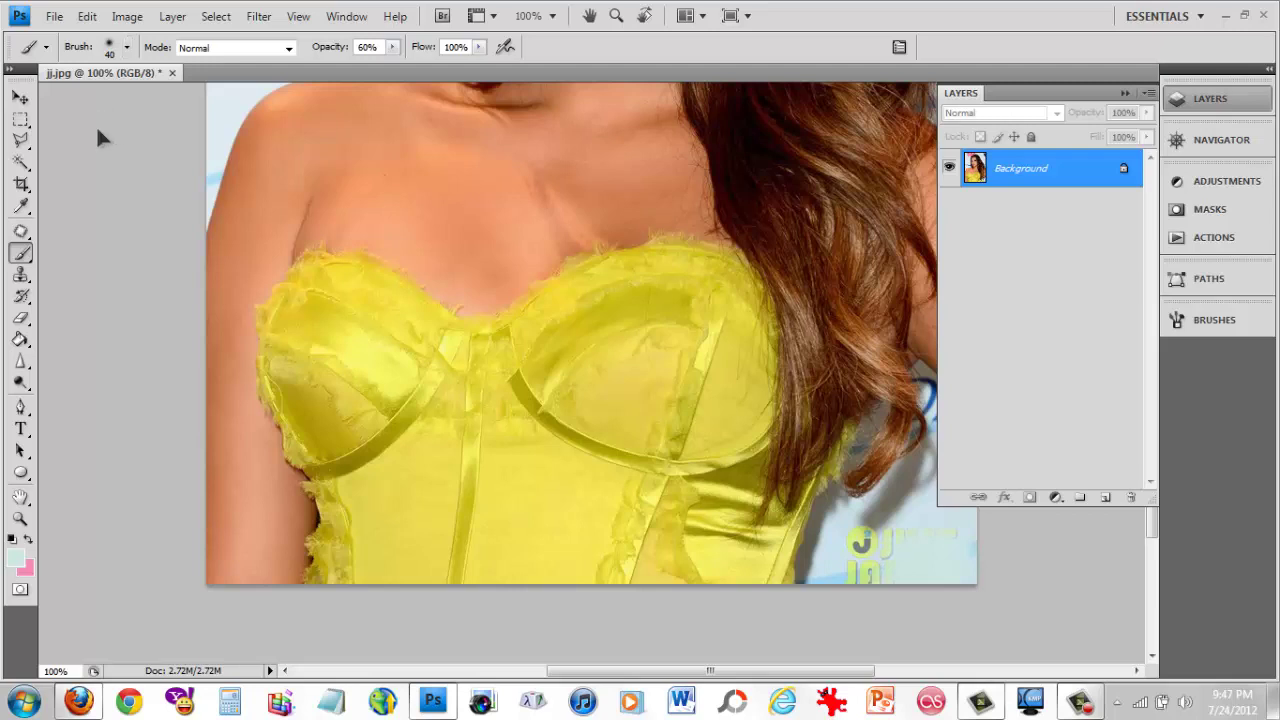
{"action": "left_click", "coordinate": [127, 47]}
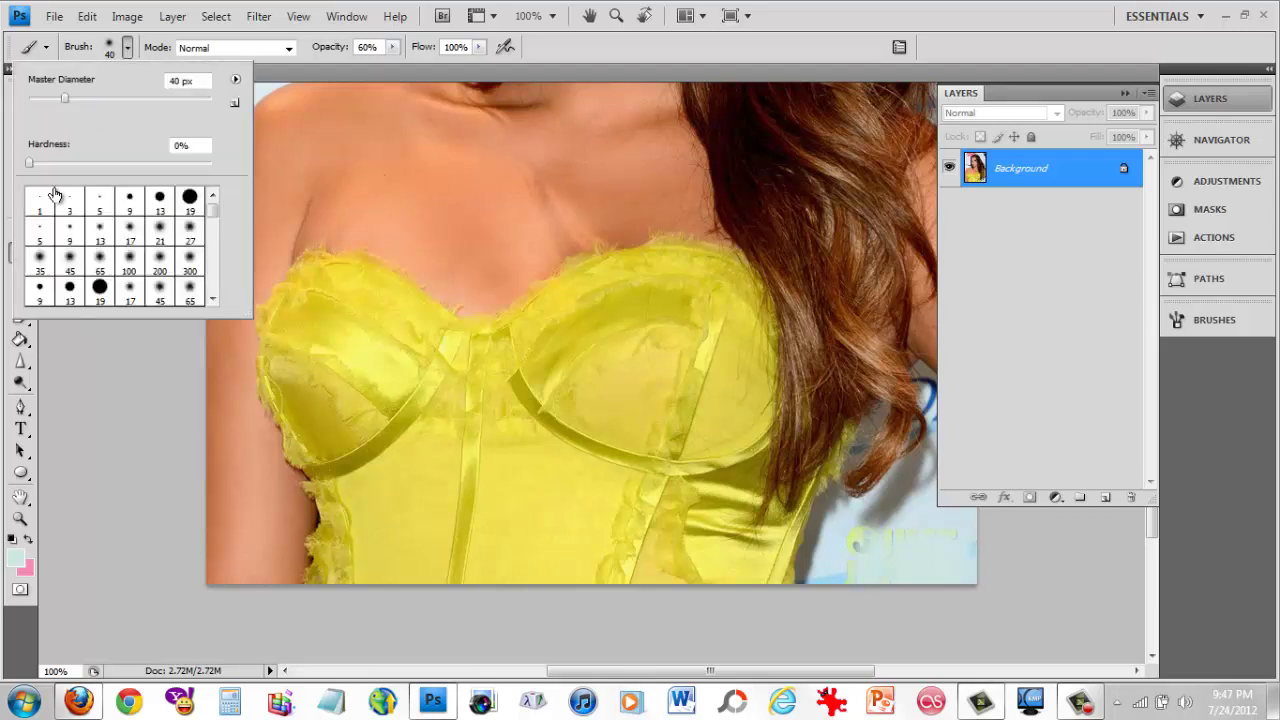
{"action": "left_click", "coordinate": [84, 164]}
{"action": "left_click", "coordinate": [404, 89]}
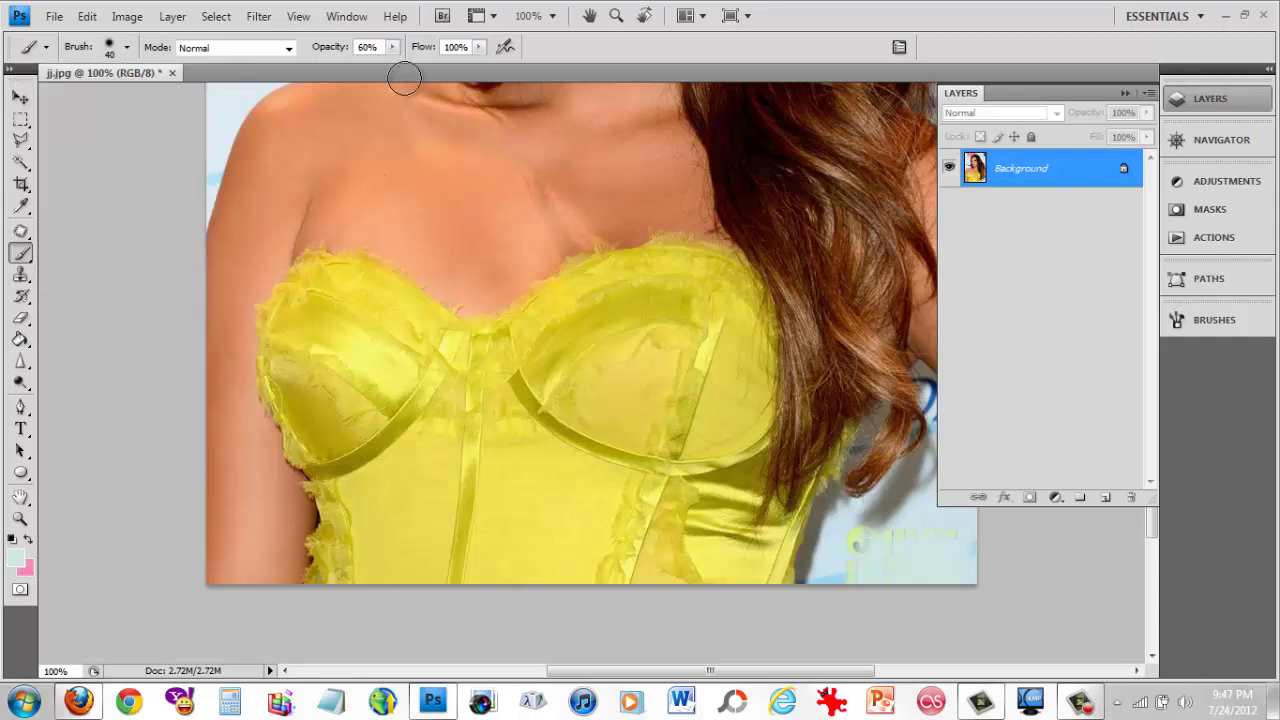
{"action": "mouse_move", "coordinate": [897, 533]}
{"action": "left_mouse_down"}
{"action": "mouse_move", "coordinate": [964, 550]}
{"action": "mouse_move", "coordinate": [968, 528]}
{"action": "mouse_move", "coordinate": [966, 588]}
{"action": "mouse_move", "coordinate": [934, 546]}
{"action": "mouse_move", "coordinate": [884, 565]}
{"action": "mouse_move", "coordinate": [893, 539]}
{"action": "mouse_move", "coordinate": [864, 550]}
{"action": "mouse_move", "coordinate": [875, 533]}
{"action": "mouse_move", "coordinate": [869, 558]}
{"action": "mouse_move", "coordinate": [832, 587]}
{"action": "mouse_move", "coordinate": [874, 539]}
{"action": "mouse_move", "coordinate": [973, 545]}
{"action": "left_mouse_up"}
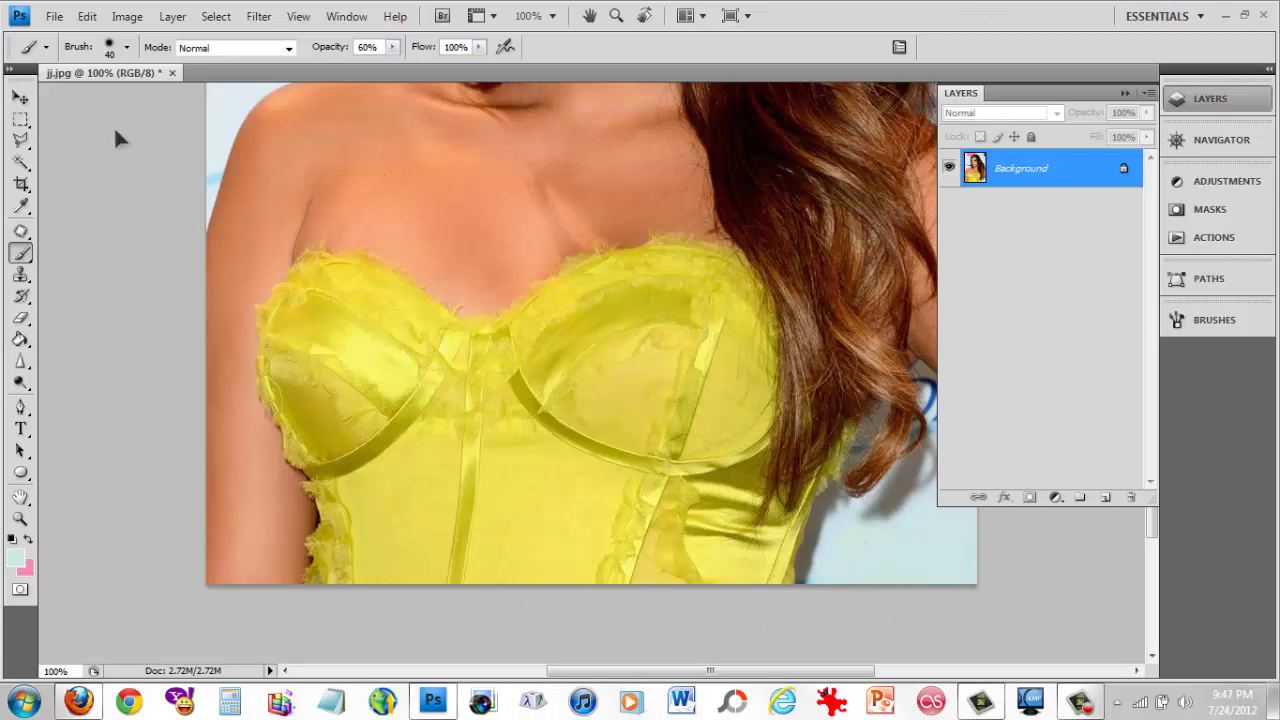
Increase the hardness of the 40 px brush above 29%.
{"action": "left_click", "coordinate": [127, 48]}
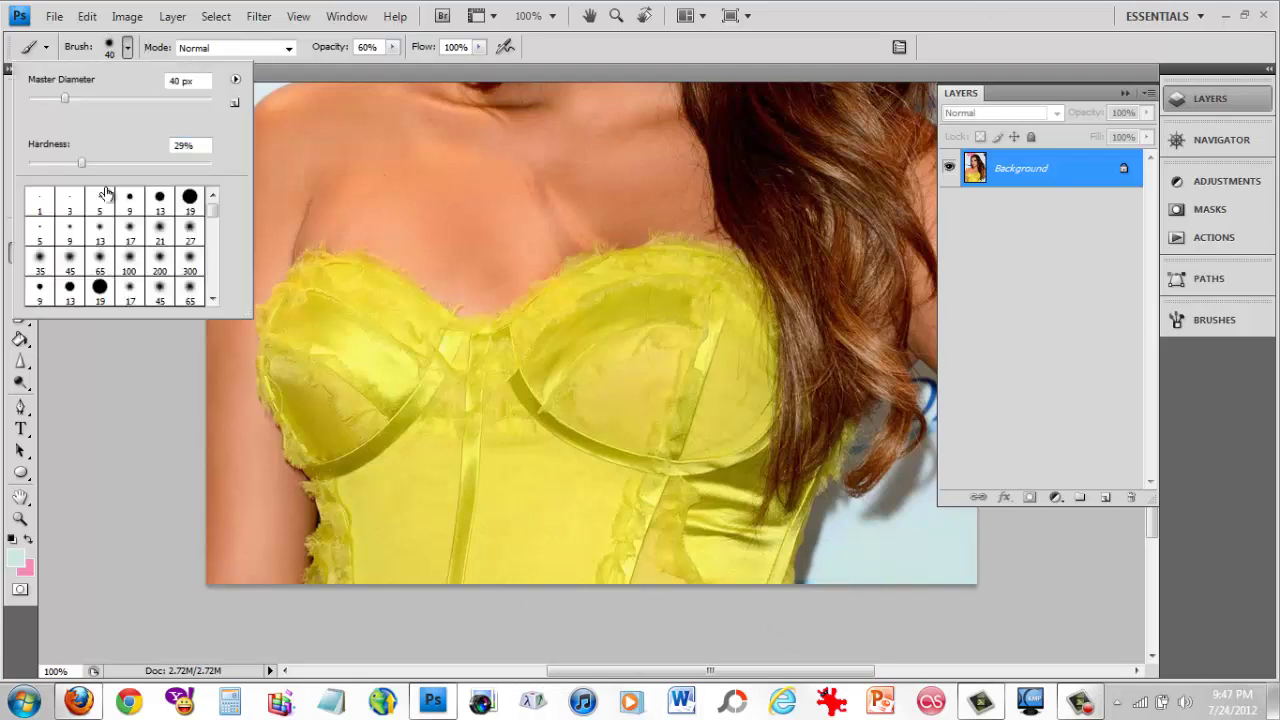
{"action": "left_click", "coordinate": [139, 162]}
{"action": "key", "text": "Return"}
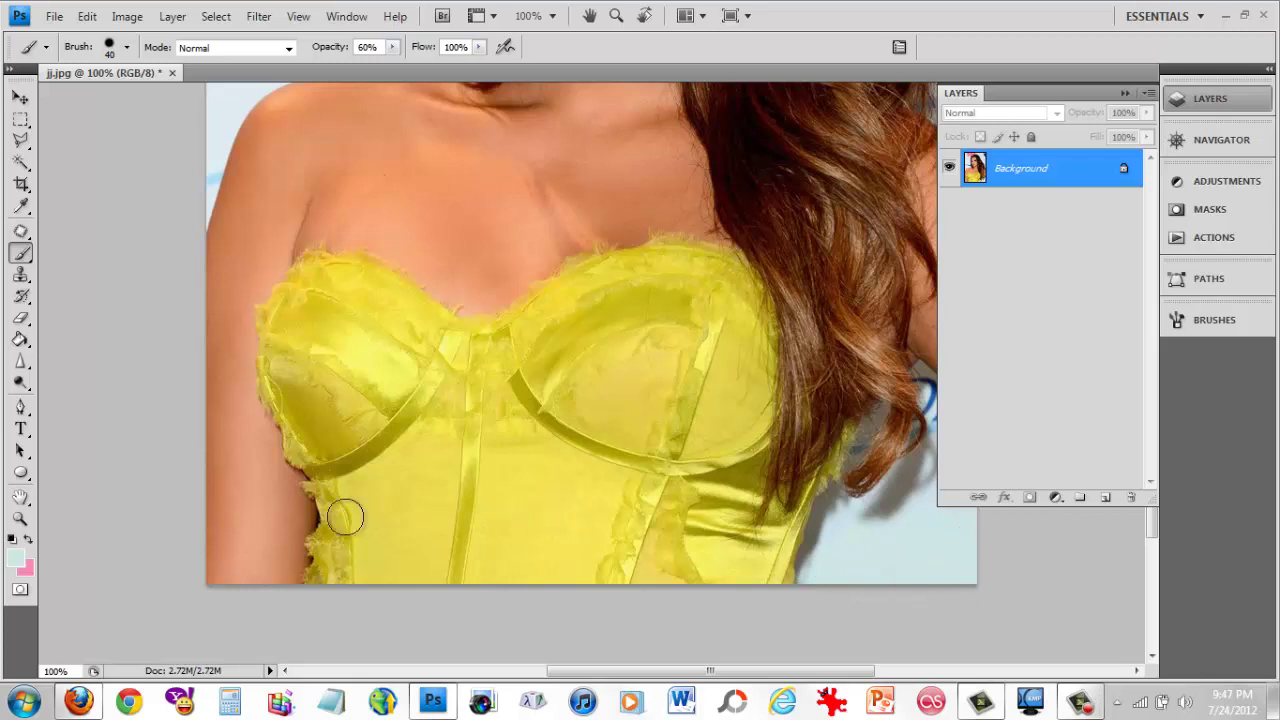
Try the Eraser on the lower edge of the yellow dress beside the painted area, and undo the stroke.
{"action": "right_click", "coordinate": [20, 318]}
{"action": "left_click", "coordinate": [90, 318]}
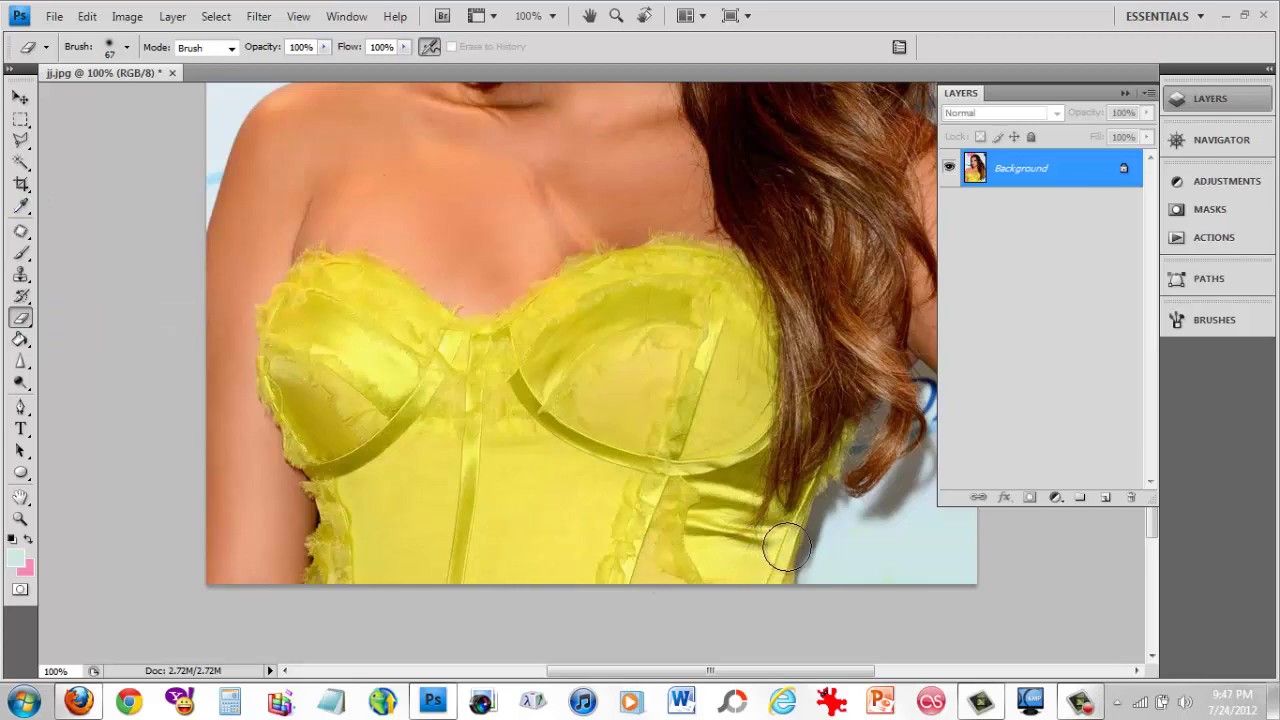
{"action": "left_click_drag", "start_coordinate": [771, 540], "coordinate": [790, 548]}
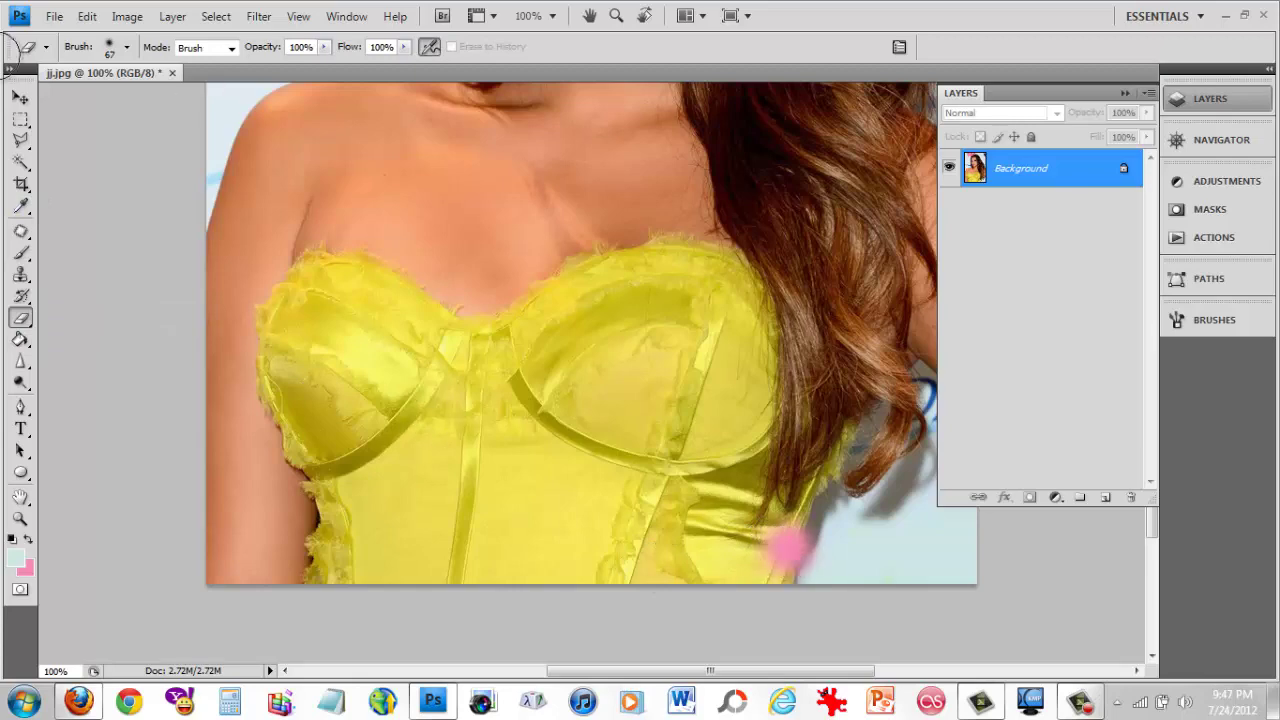
{"action": "left_click", "coordinate": [87, 16]}
{"action": "key", "text": "Escape"}
{"action": "key", "text": "ctrl+z"}
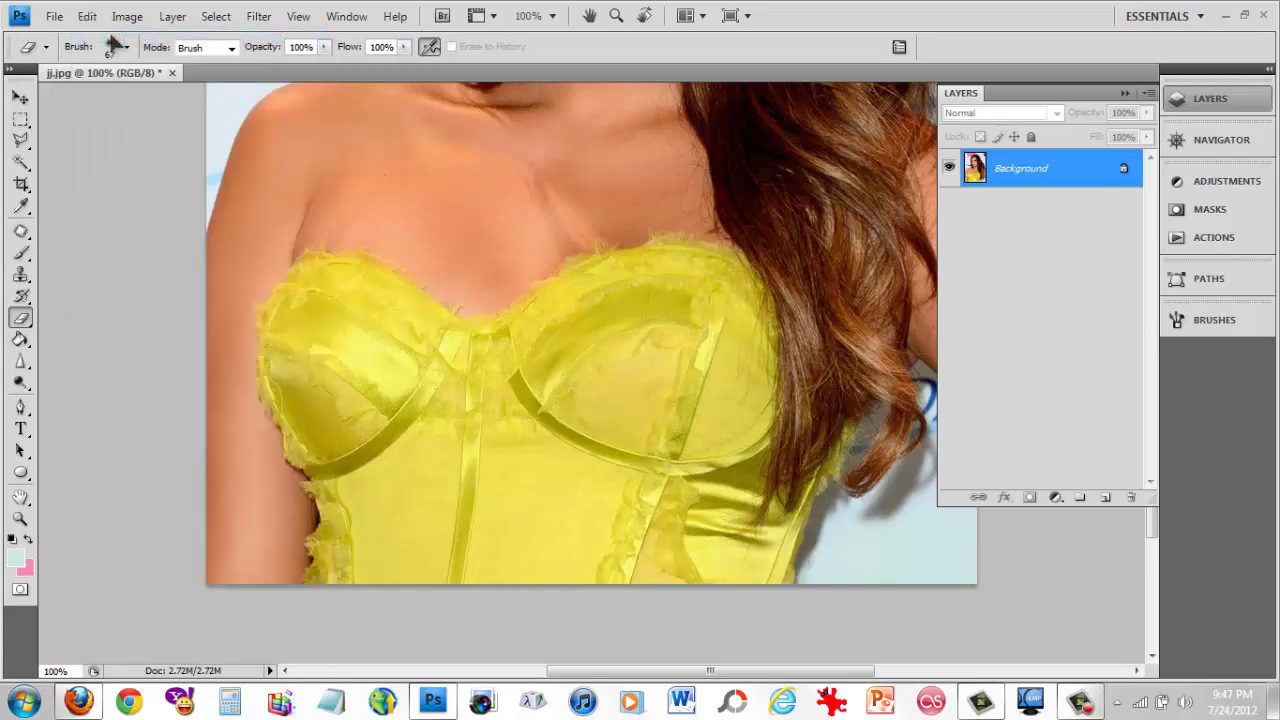
{"action": "right_click", "coordinate": [22, 320]}
{"action": "left_click", "coordinate": [93, 317]}
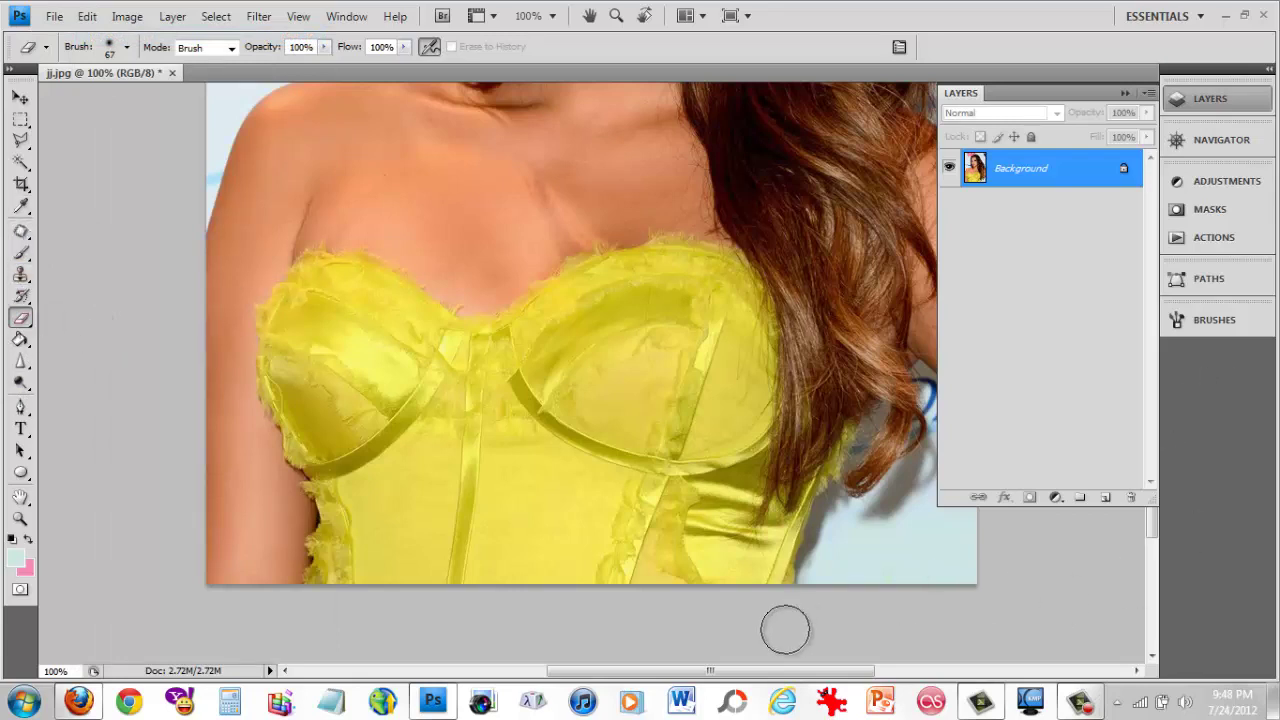
{"action": "scroll", "coordinate": [862, 583], "scroll_direction": "up", "scroll_amount": 1}
{"action": "scroll", "coordinate": [862, 583], "scroll_direction": "down", "scroll_amount": 1}
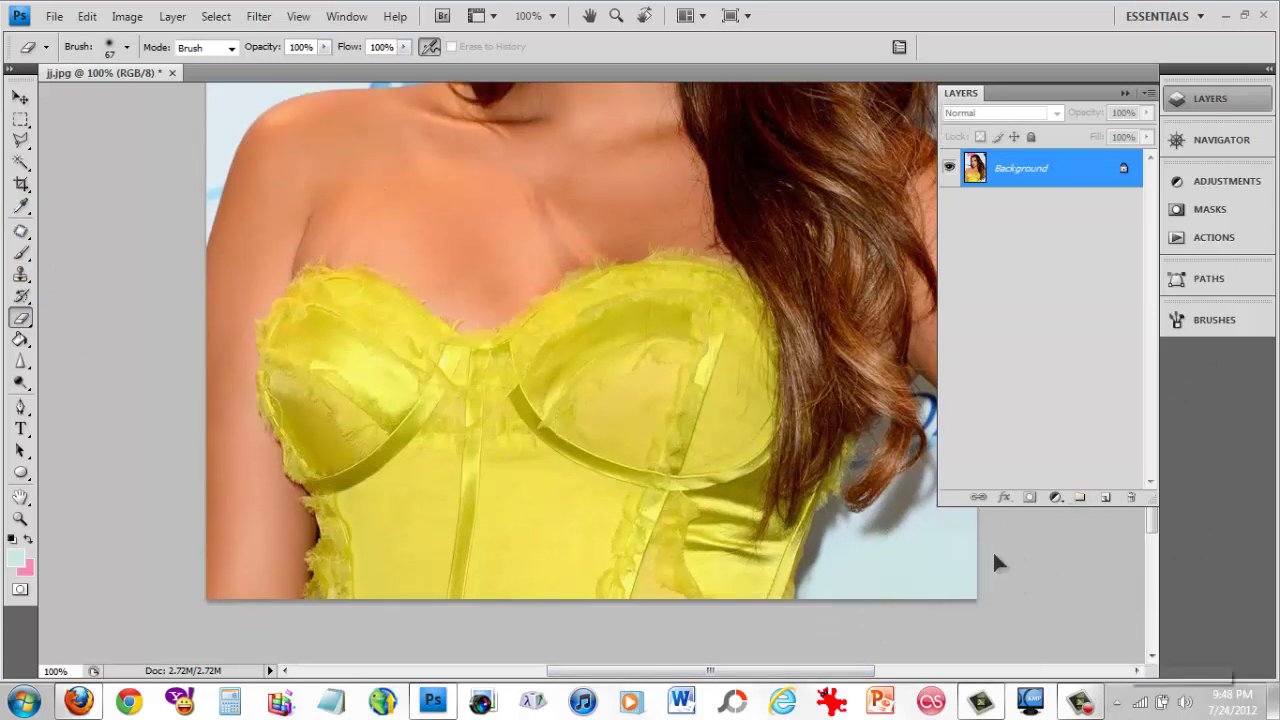
{"action": "scroll", "coordinate": [868, 617], "scroll_direction": "up", "scroll_amount": 2}
{"action": "scroll", "coordinate": [868, 617], "scroll_direction": "down", "scroll_amount": 3}
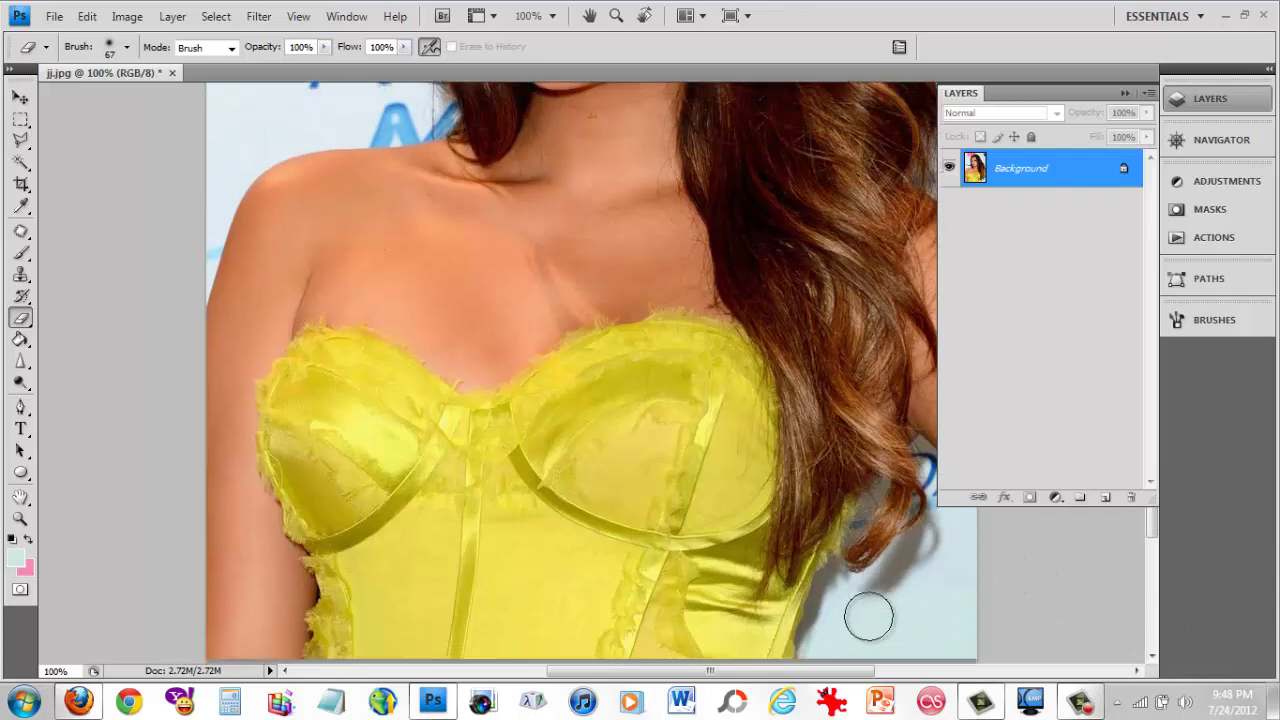
{"action": "scroll", "coordinate": [774, 291], "scroll_direction": "up", "scroll_amount": 8}
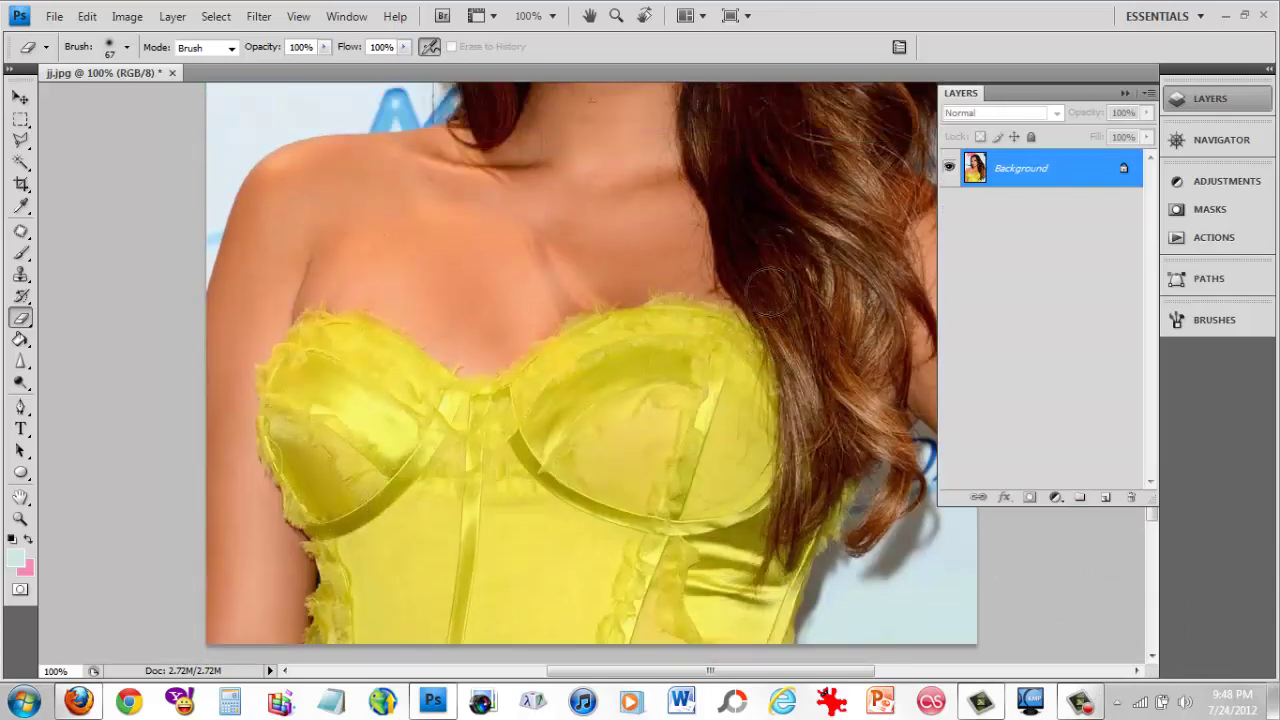
{"action": "scroll", "coordinate": [769, 292], "scroll_direction": "up", "scroll_amount": 7}
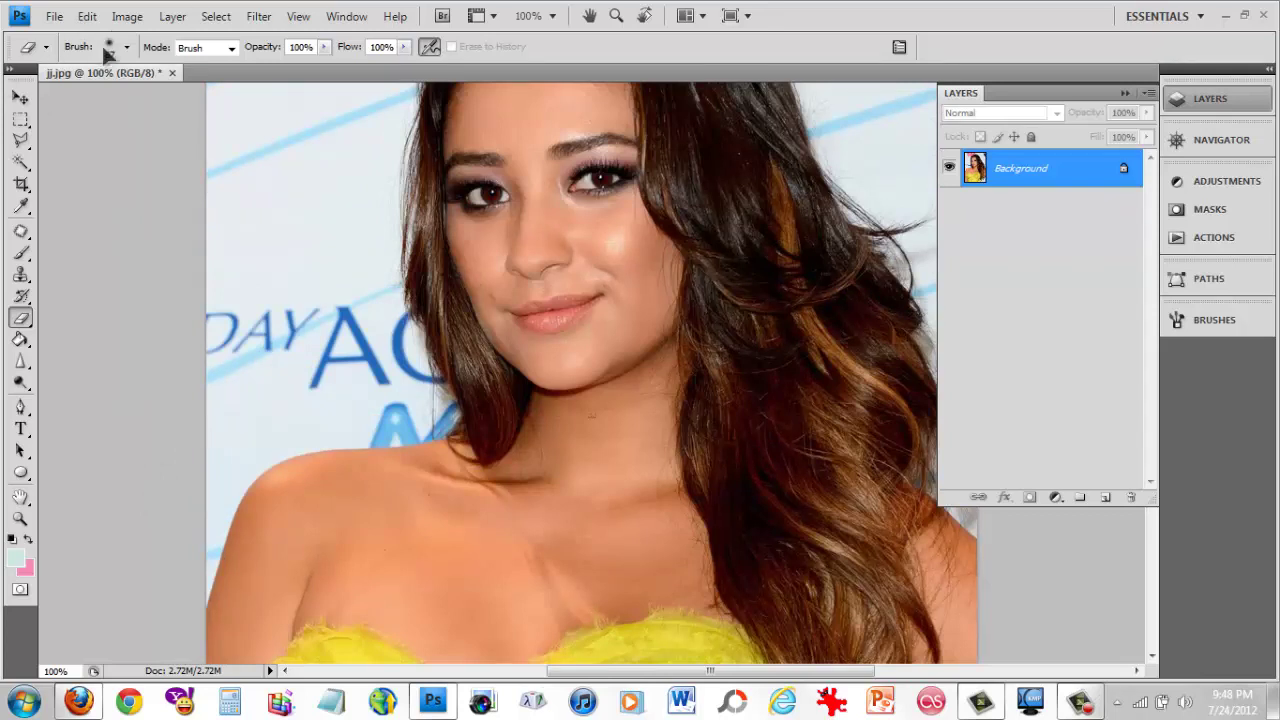
Resize the image to a width of 600 pixels with its proportions constrained.
{"action": "key", "text": "v"}
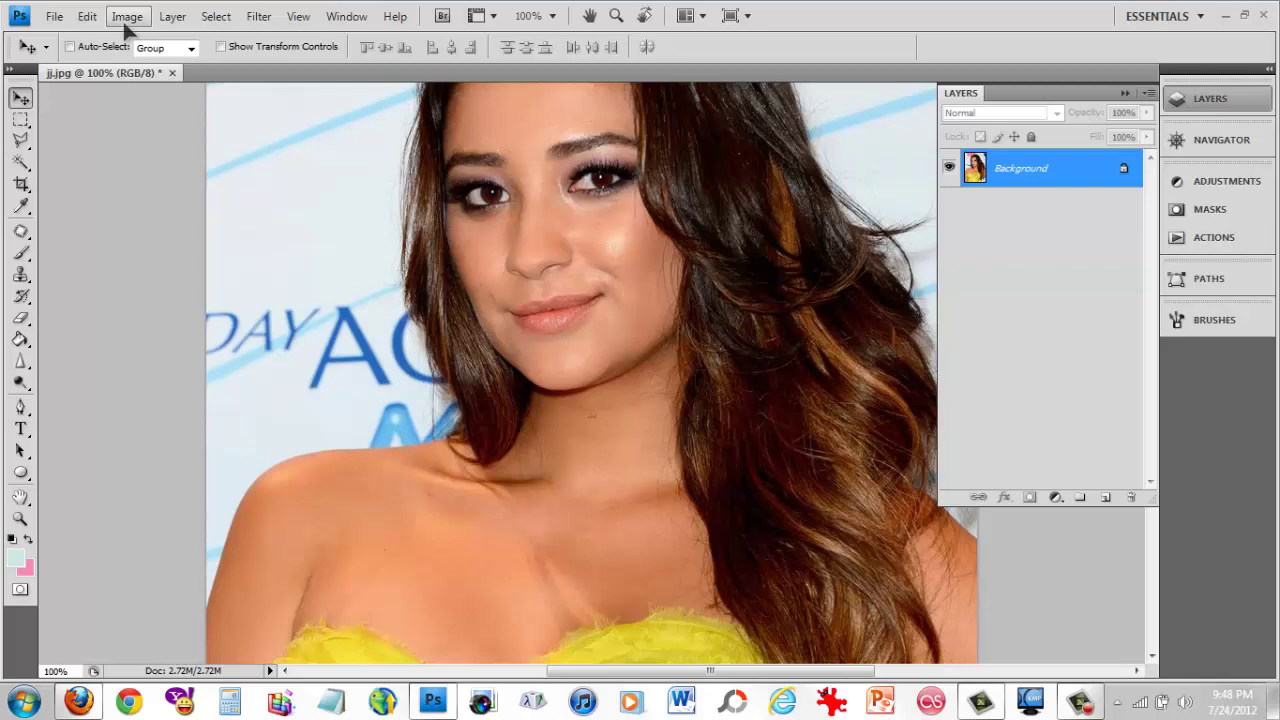
{"action": "left_click", "coordinate": [126, 20]}
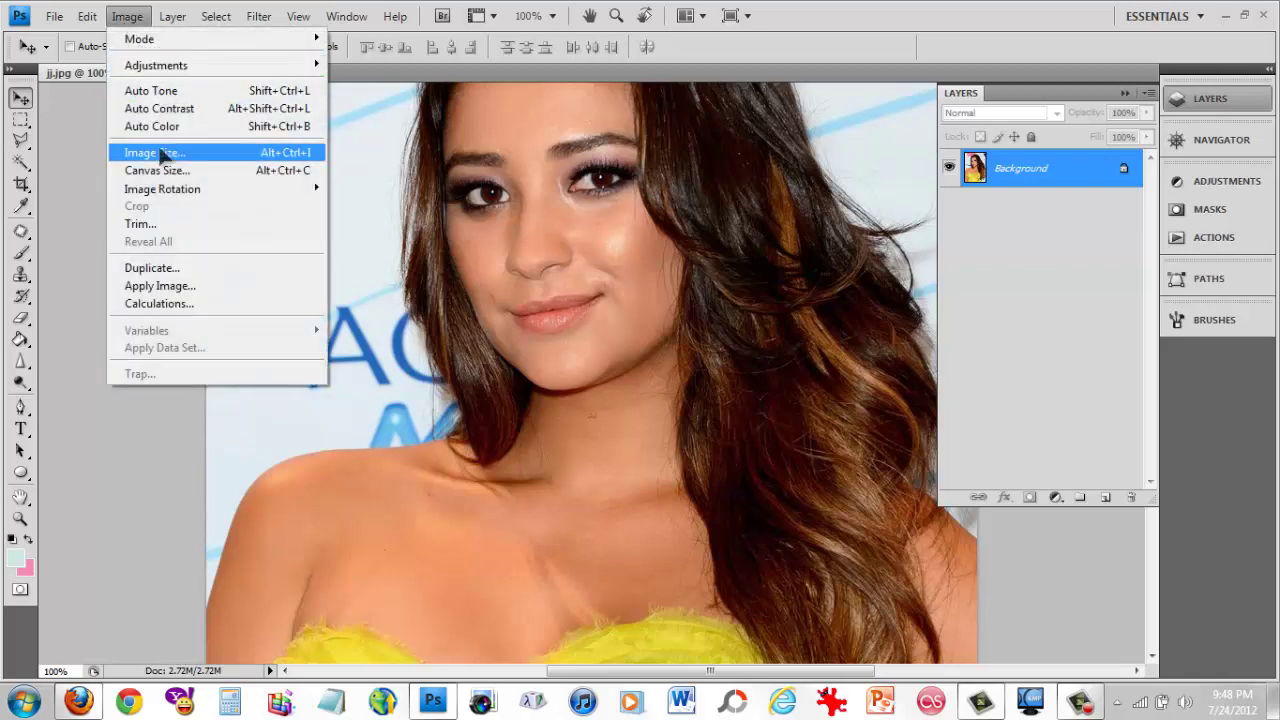
{"action": "left_click", "coordinate": [199, 153]}
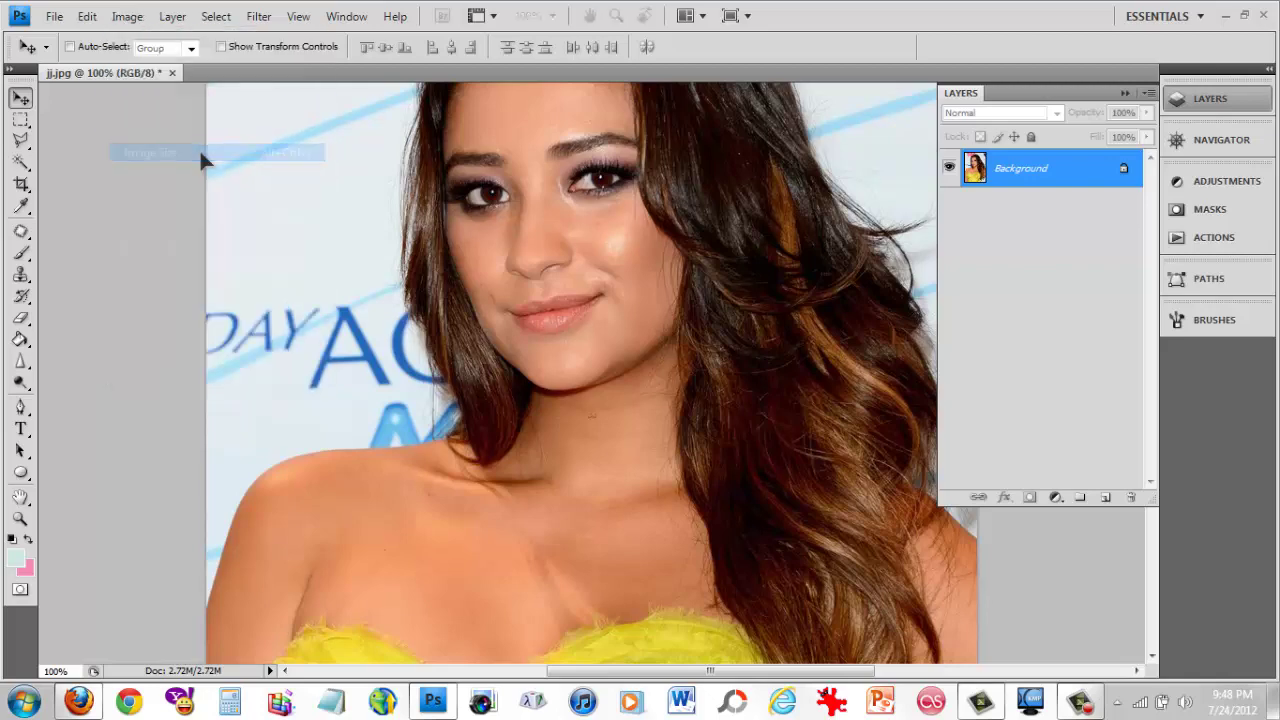
{"action": "left_click_drag", "start_coordinate": [700, 248], "coordinate": [640, 165]}
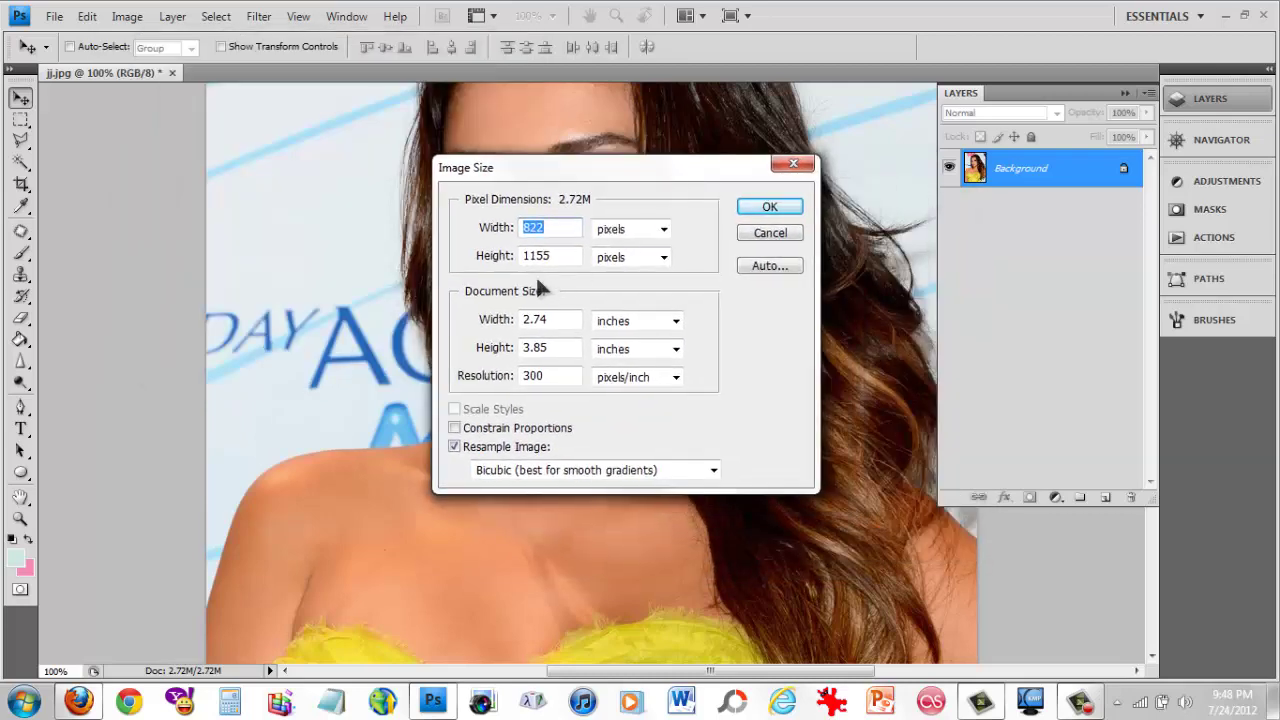
{"action": "left_click", "coordinate": [454, 428]}
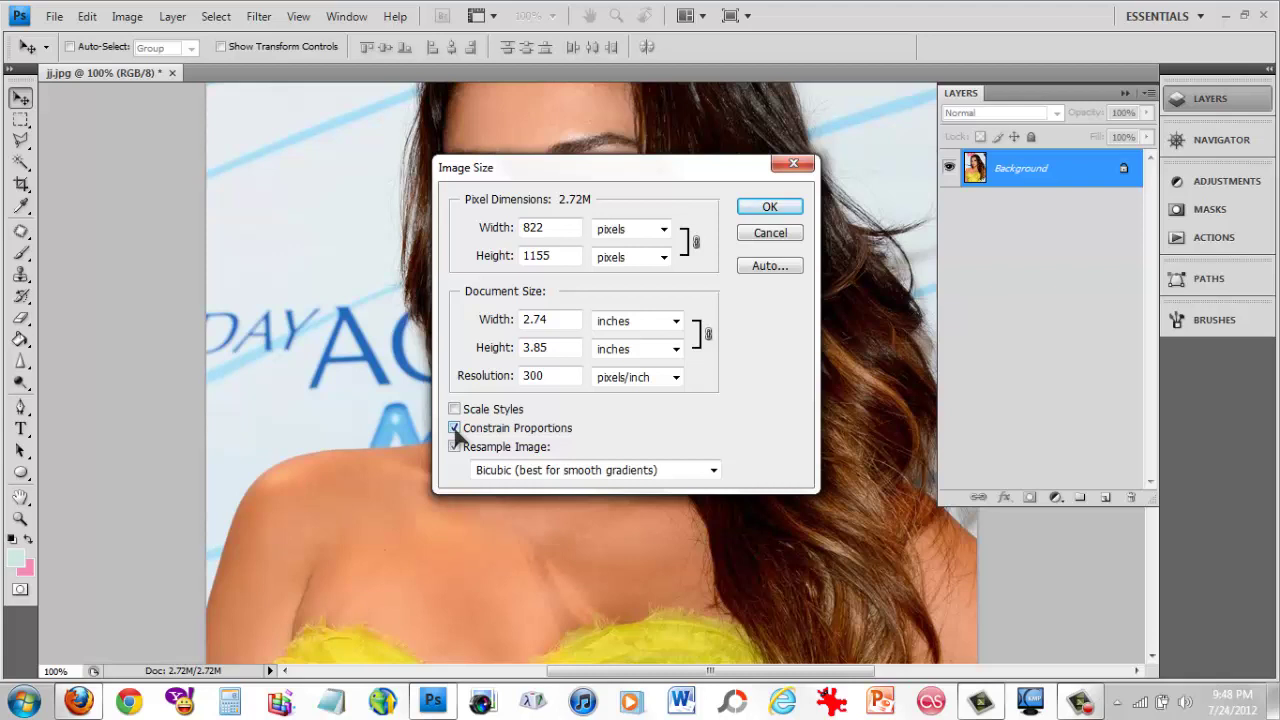
{"action": "double_click", "coordinate": [556, 228]}
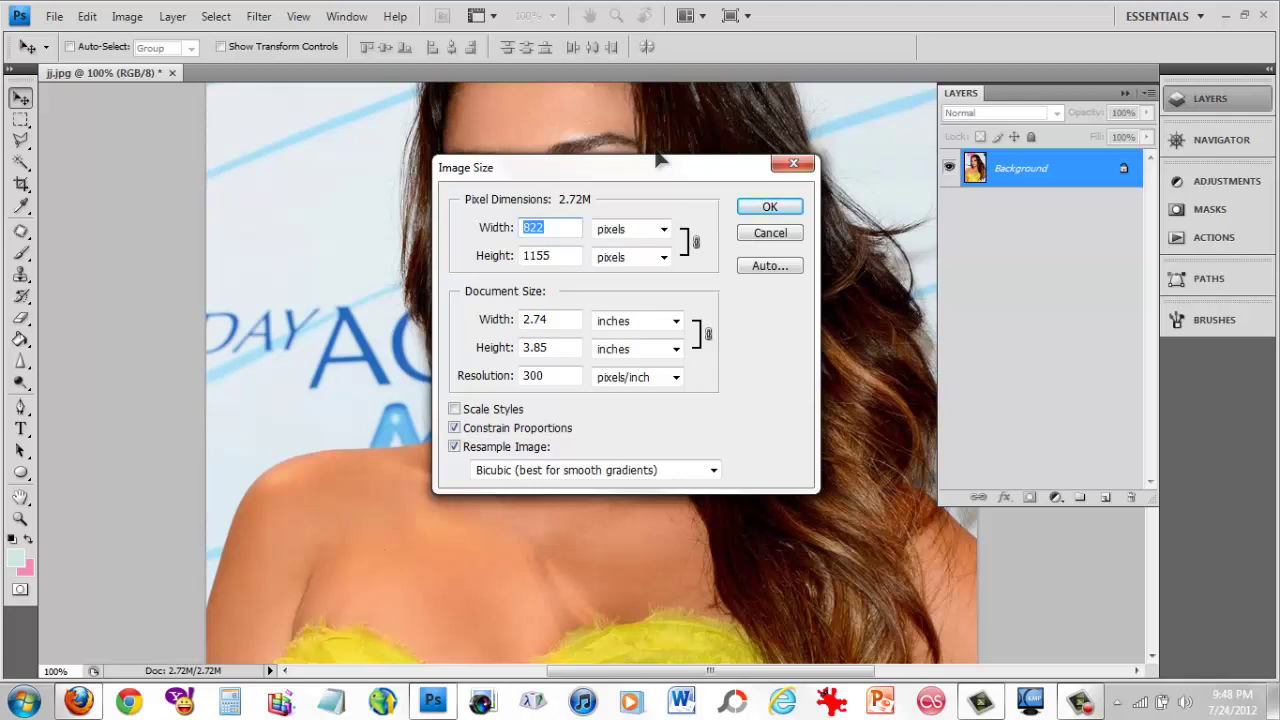
{"action": "type", "text": "600"}
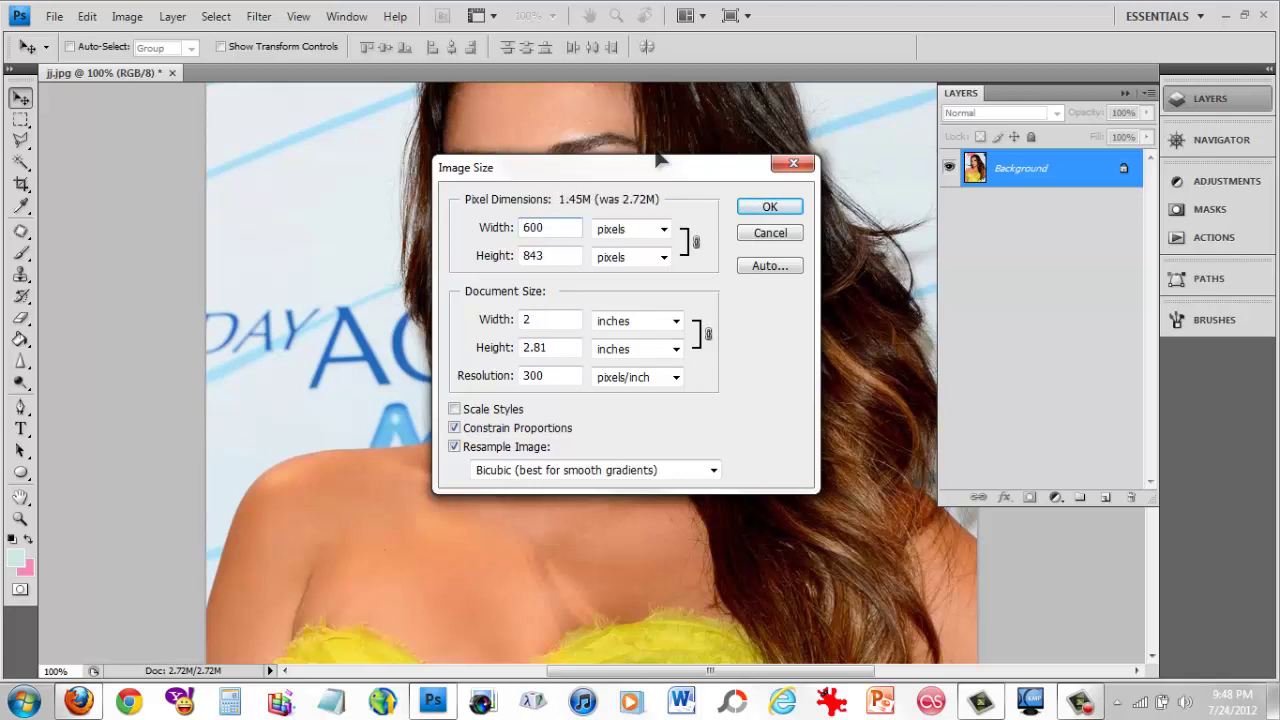
{"action": "double_click", "coordinate": [545, 257]}
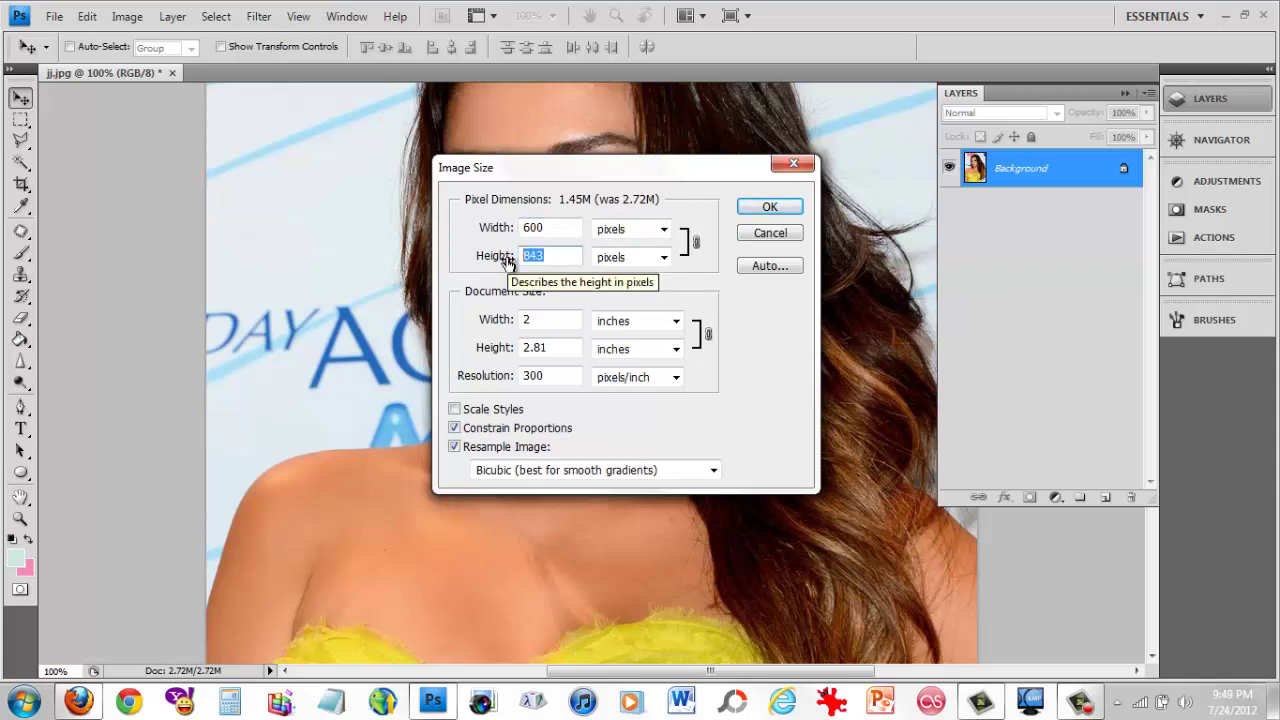
{"action": "left_click", "coordinate": [753, 207]}
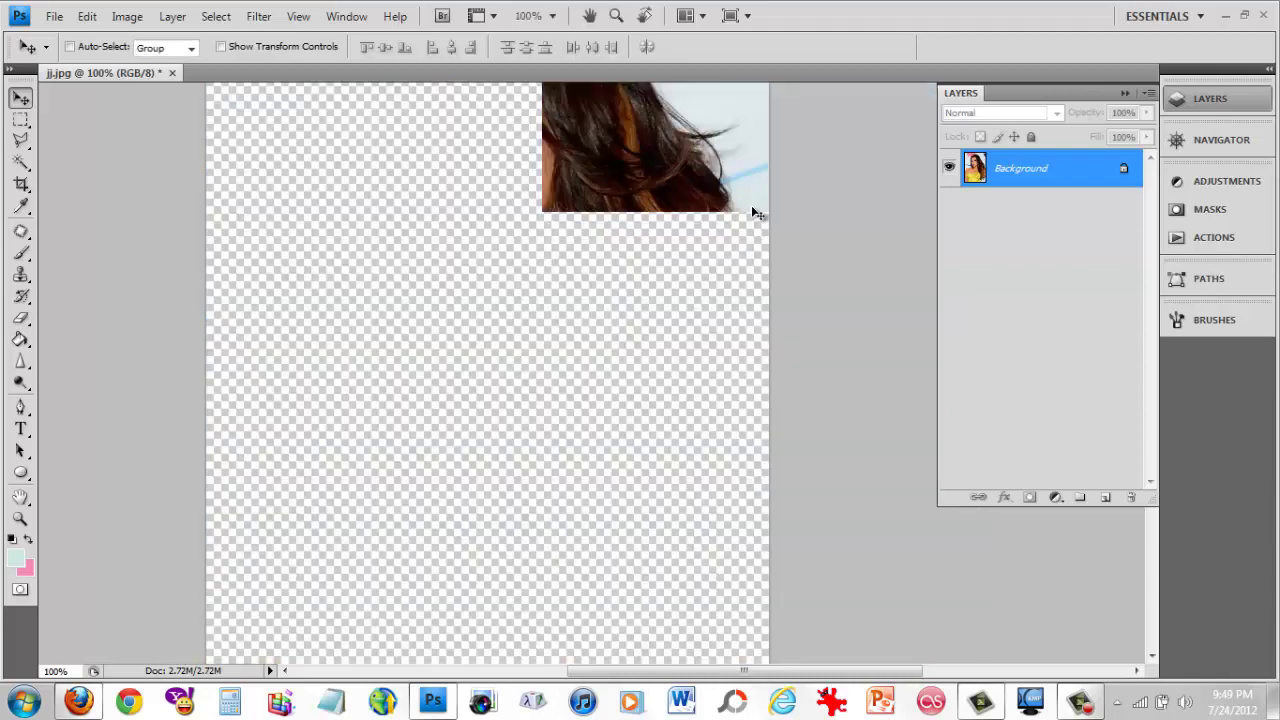
Add a Levels adjustment layer with the RGB input levels set to 20 for shadows, 1.47 for midtones and 232 for highlights.
{"action": "scroll", "coordinate": [428, 349], "scroll_direction": "up", "scroll_amount": 3}
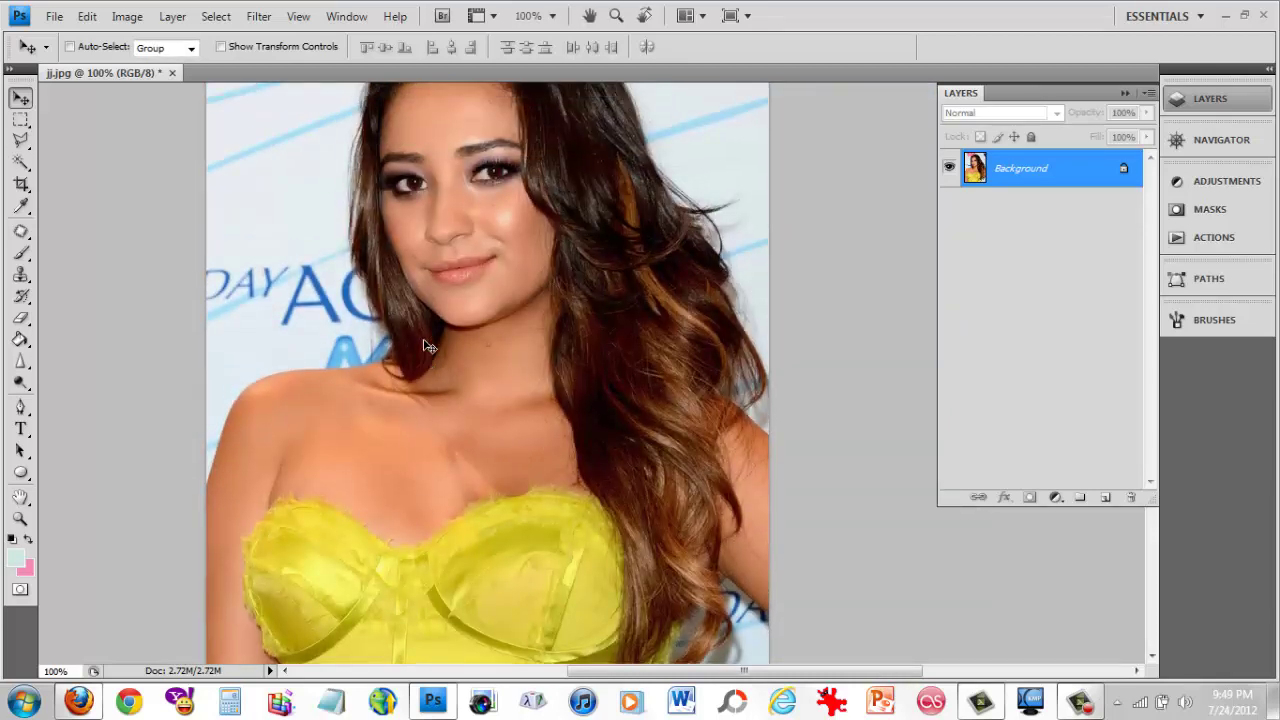
{"action": "left_click", "coordinate": [19, 516]}
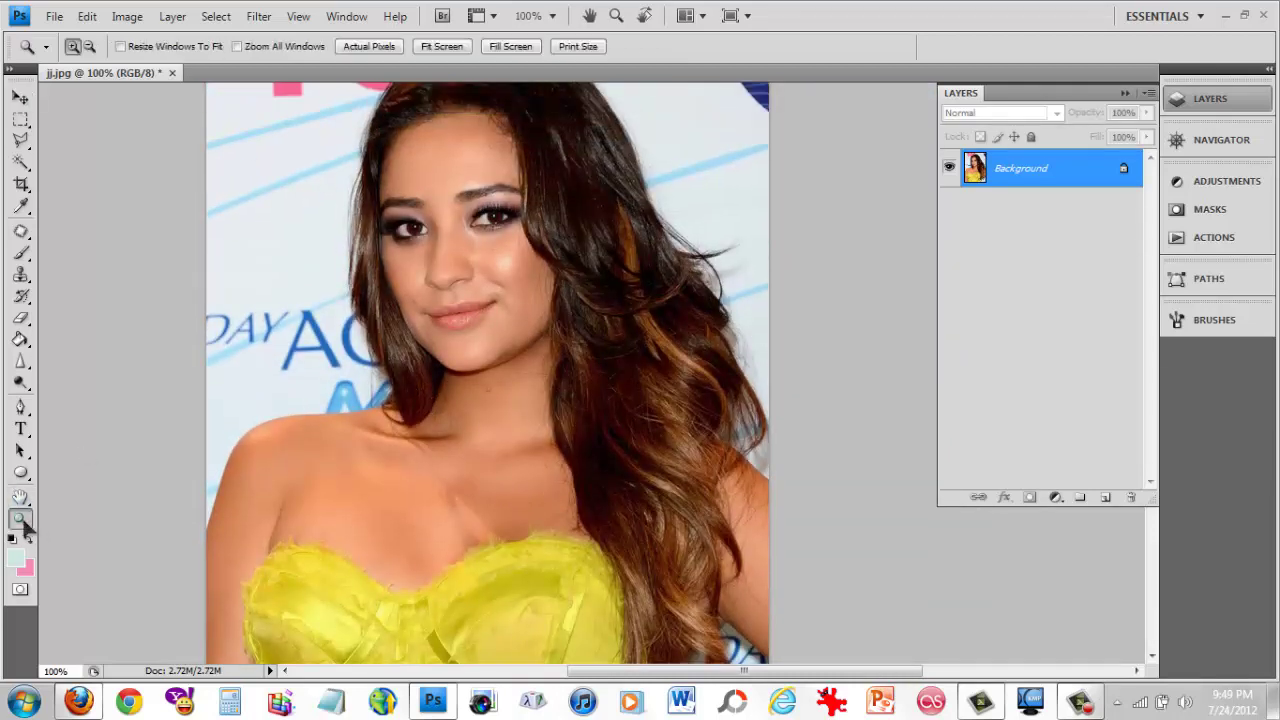
{"action": "left_click", "coordinate": [438, 46]}
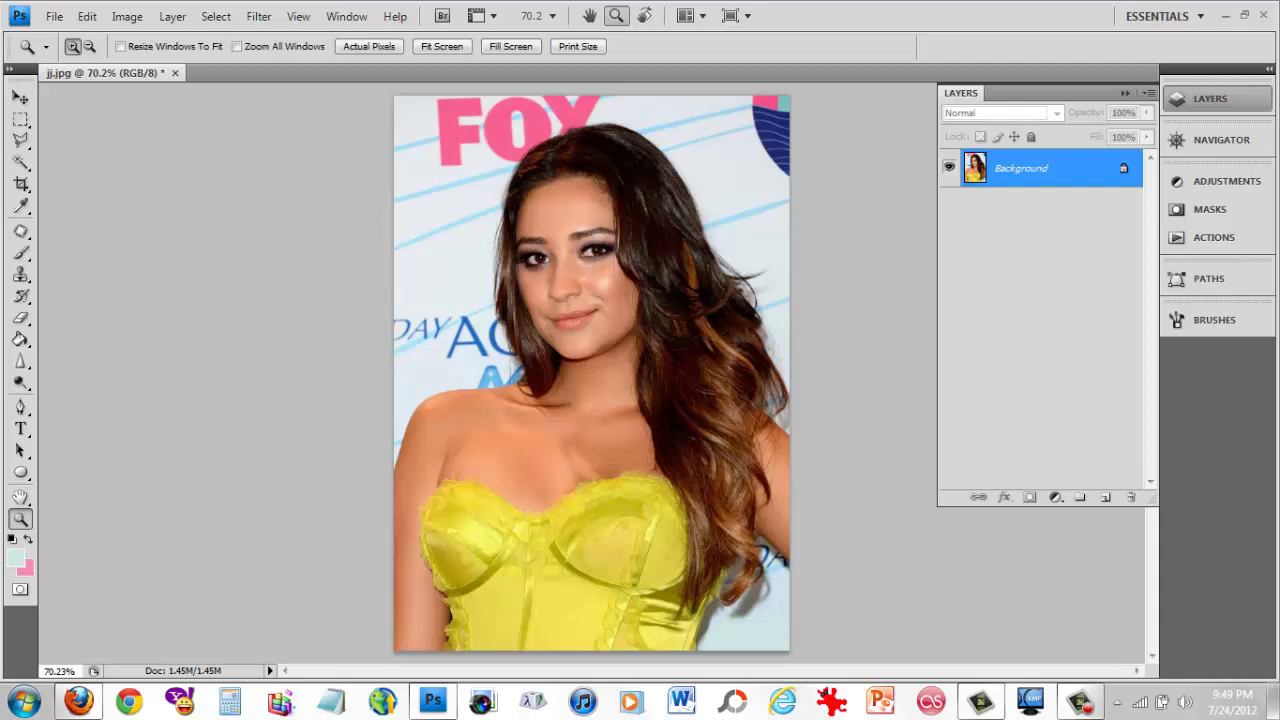
{"action": "left_click", "coordinate": [1207, 188]}
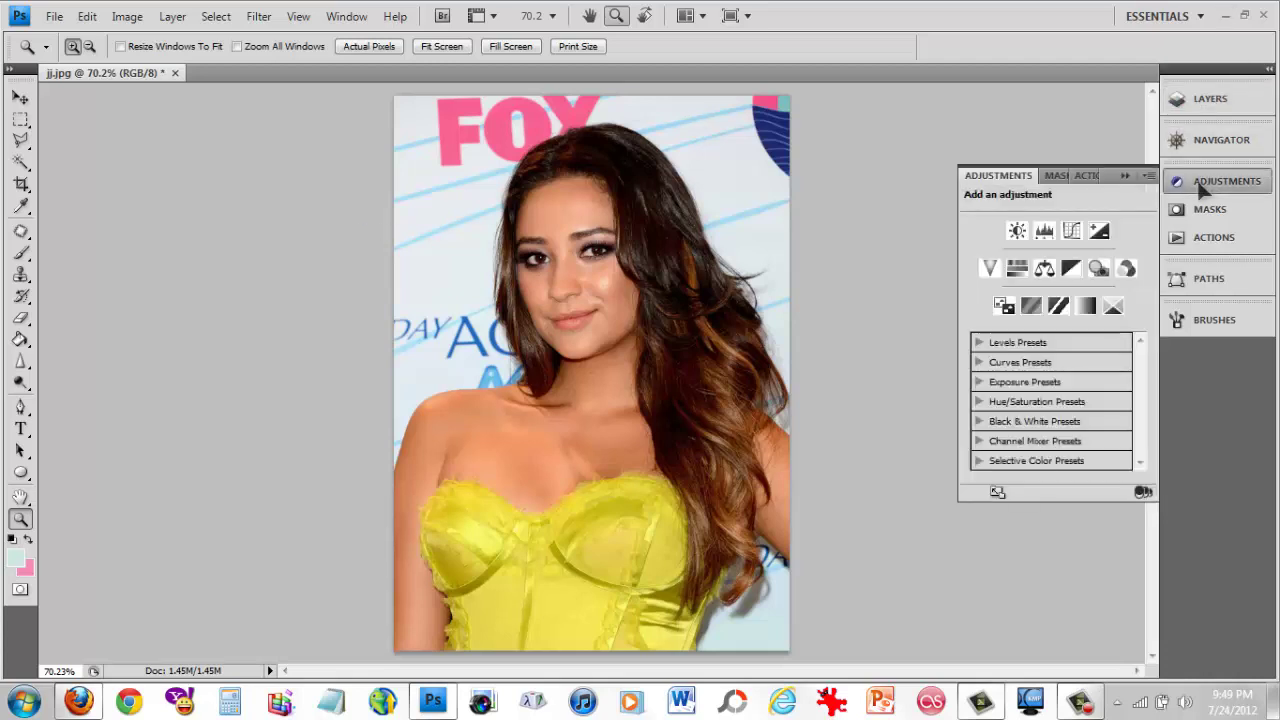
{"action": "left_click", "coordinate": [1044, 231]}
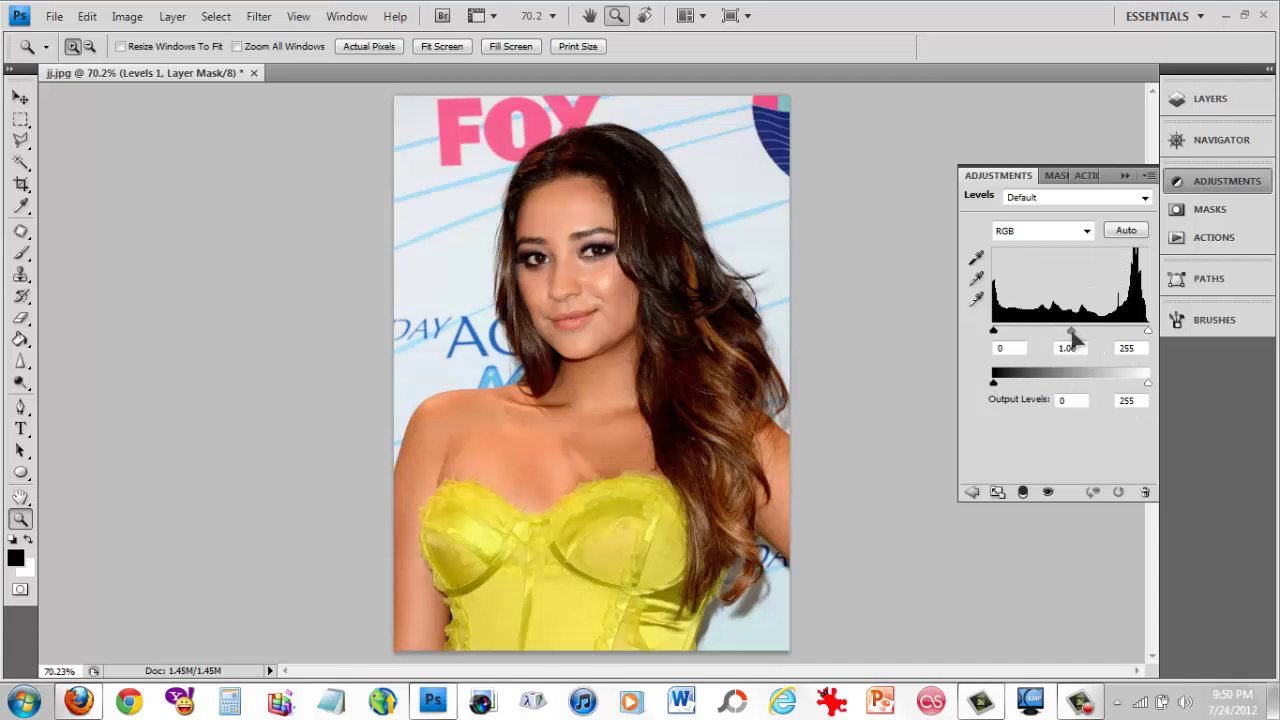
{"action": "left_click_drag", "start_coordinate": [1070, 334], "coordinate": [1051, 340]}
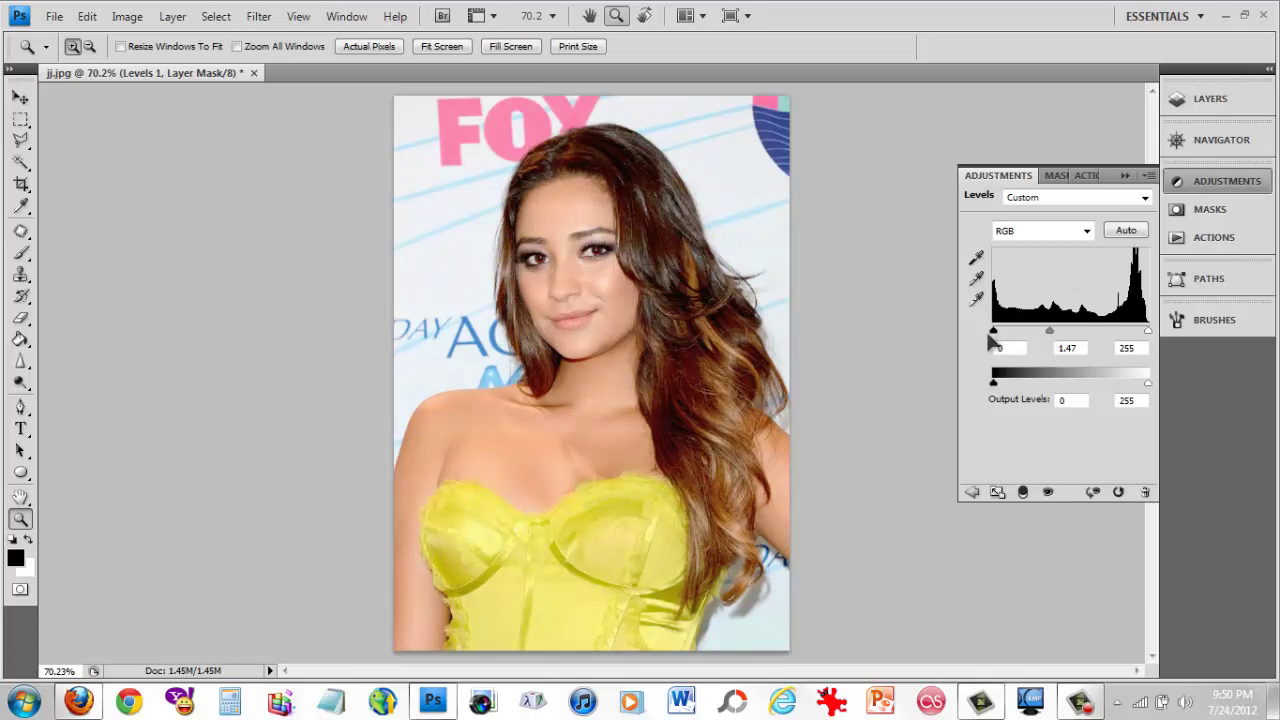
{"action": "mouse_move", "coordinate": [995, 336]}
{"action": "left_mouse_down"}
{"action": "mouse_move", "coordinate": [1006, 334]}
{"action": "mouse_move", "coordinate": [993, 335]}
{"action": "left_mouse_up"}
{"action": "mouse_move", "coordinate": [994, 334]}
{"action": "left_mouse_down"}
{"action": "mouse_move", "coordinate": [1020, 335]}
{"action": "mouse_move", "coordinate": [1005, 347]}
{"action": "left_mouse_up"}
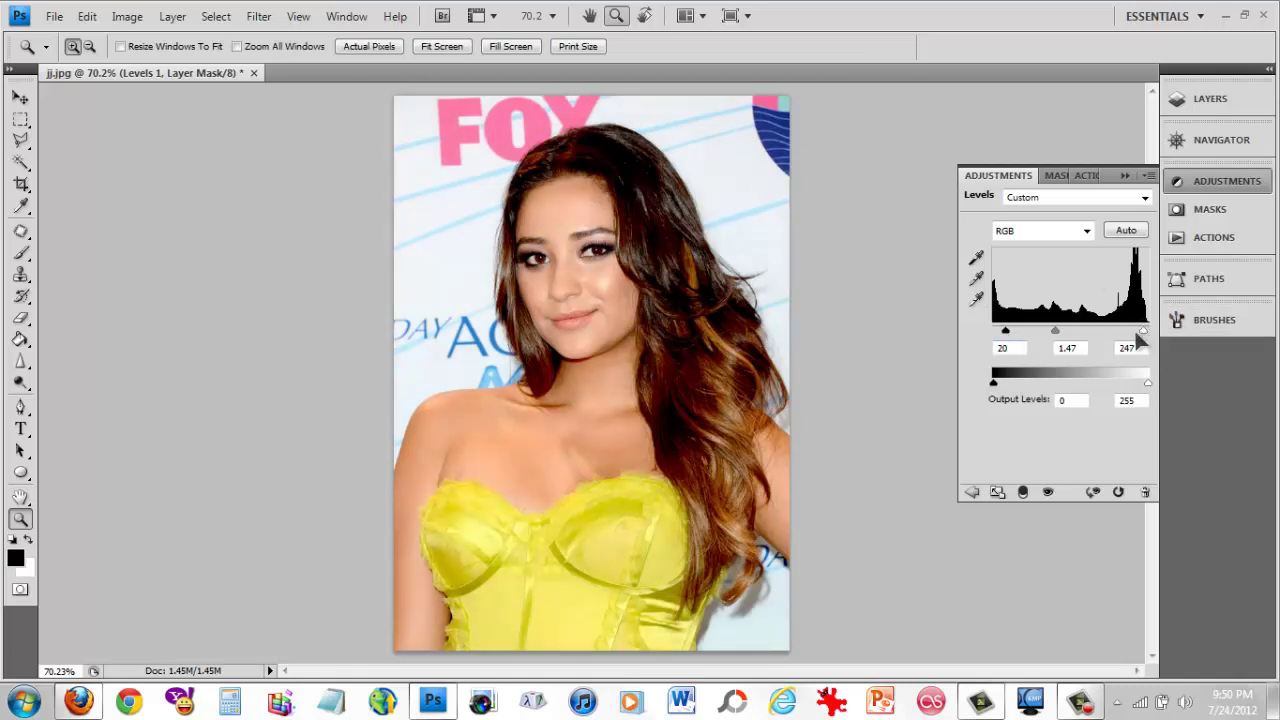
{"action": "mouse_move", "coordinate": [1144, 331]}
{"action": "left_mouse_down"}
{"action": "mouse_move", "coordinate": [1115, 348]}
{"action": "mouse_move", "coordinate": [1135, 343]}
{"action": "left_mouse_up"}
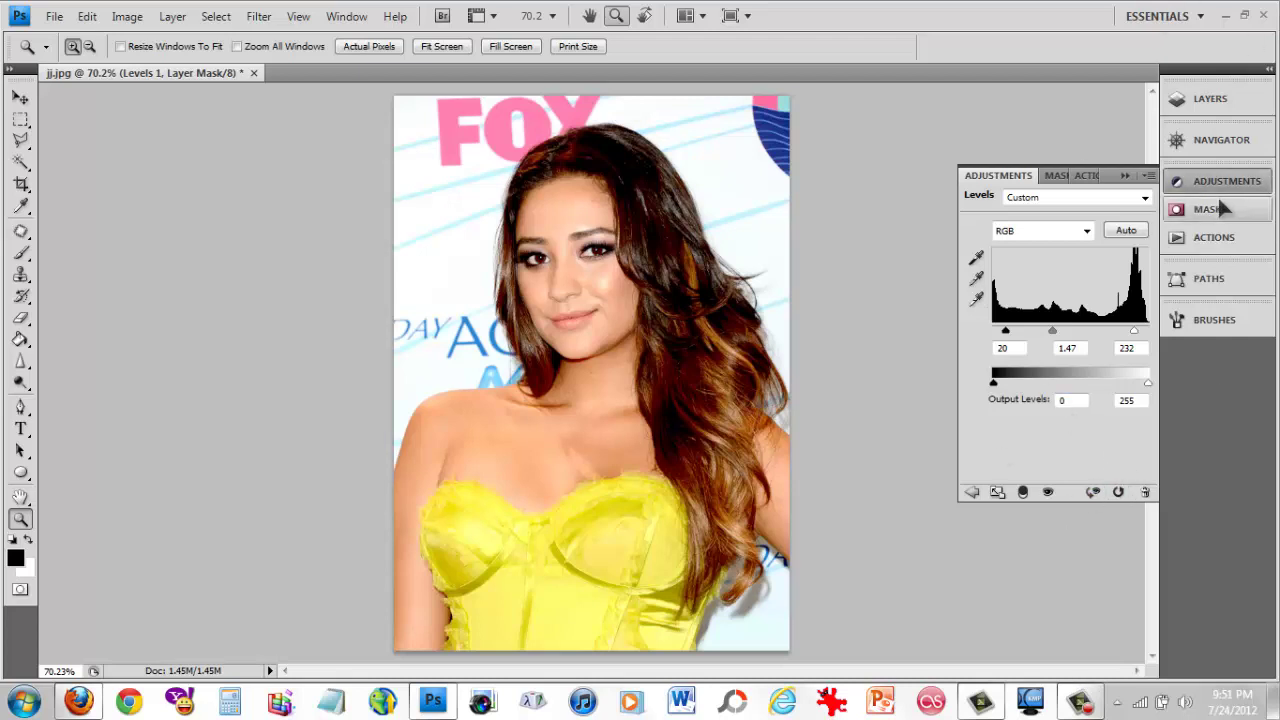
Add a Selective Color adjustment layer and set its Yellows to Cyan -13%, Magenta -2%, Yellow +100% and Black +37%.
{"action": "left_click", "coordinate": [971, 492]}
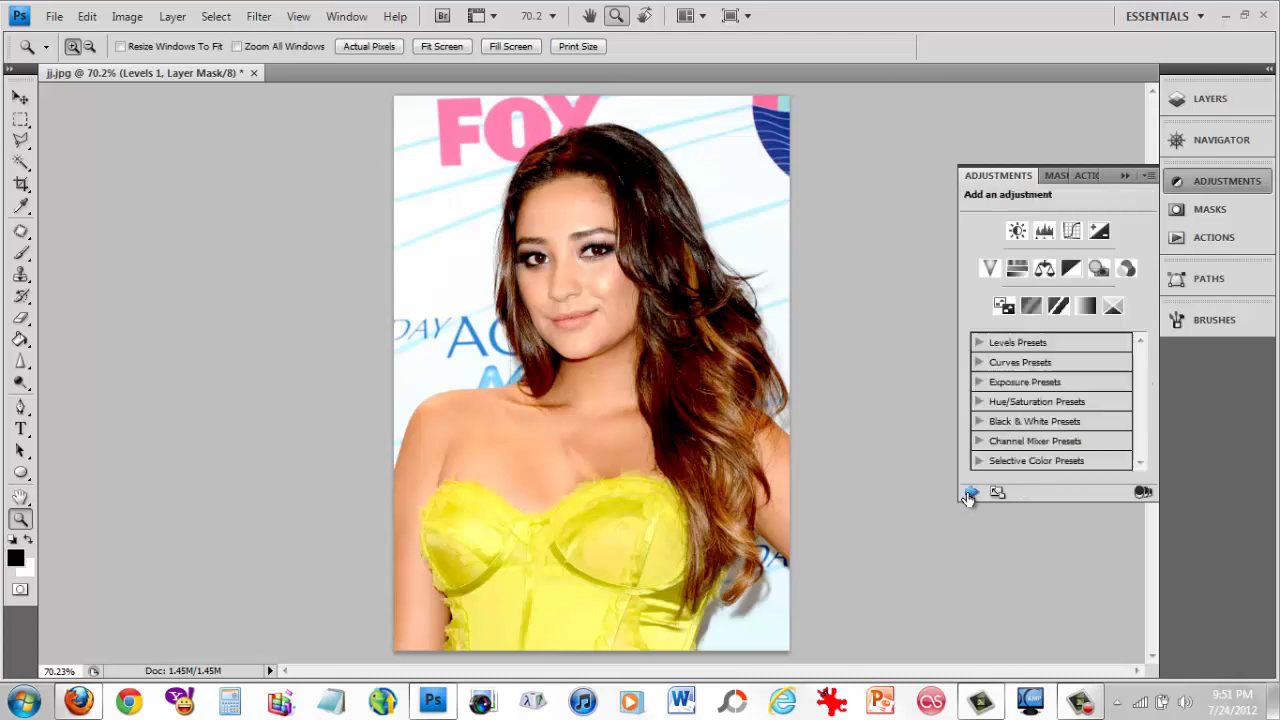
{"action": "left_click", "coordinate": [1112, 309]}
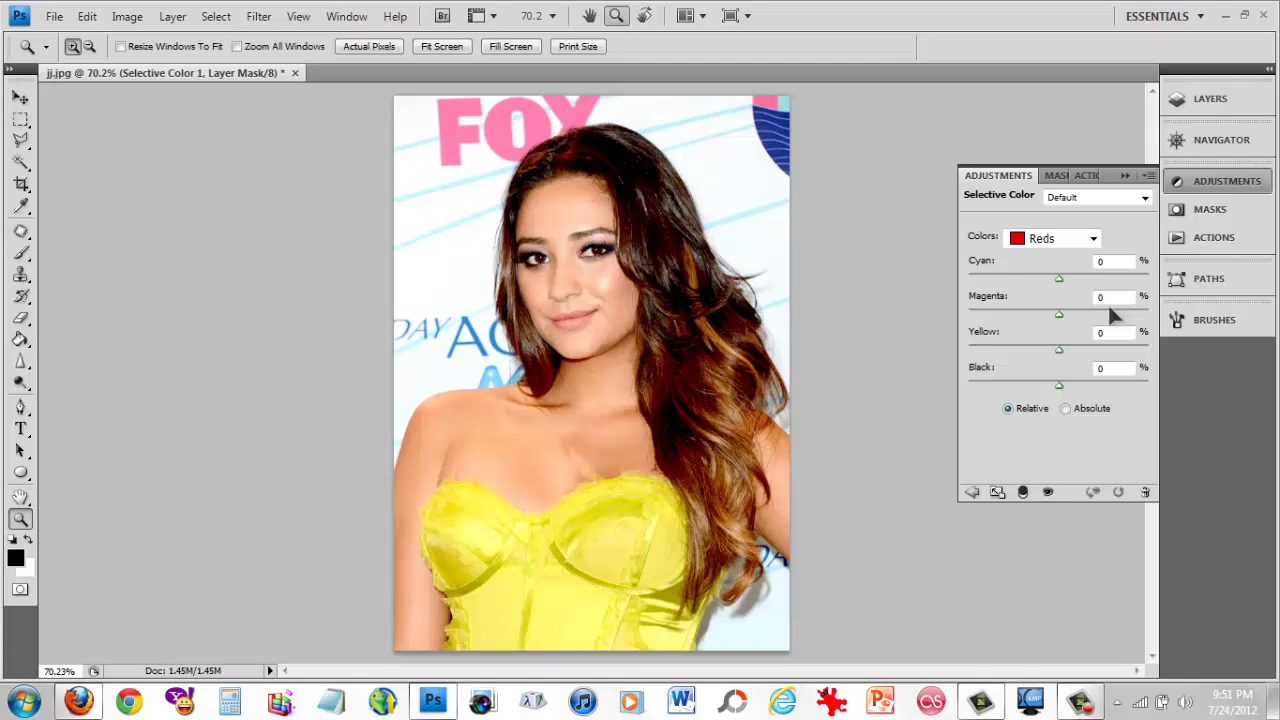
{"action": "left_click", "coordinate": [1093, 238]}
{"action": "left_click", "coordinate": [1036, 274]}
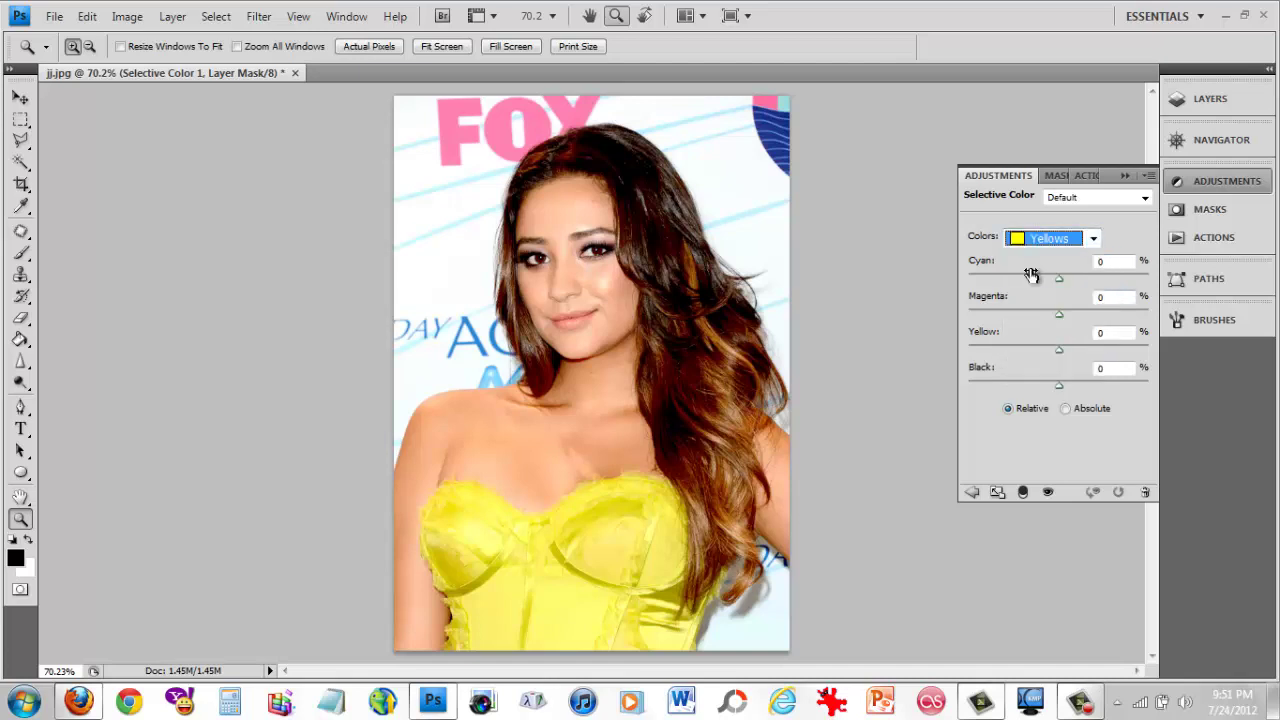
{"action": "left_click", "coordinate": [1055, 238]}
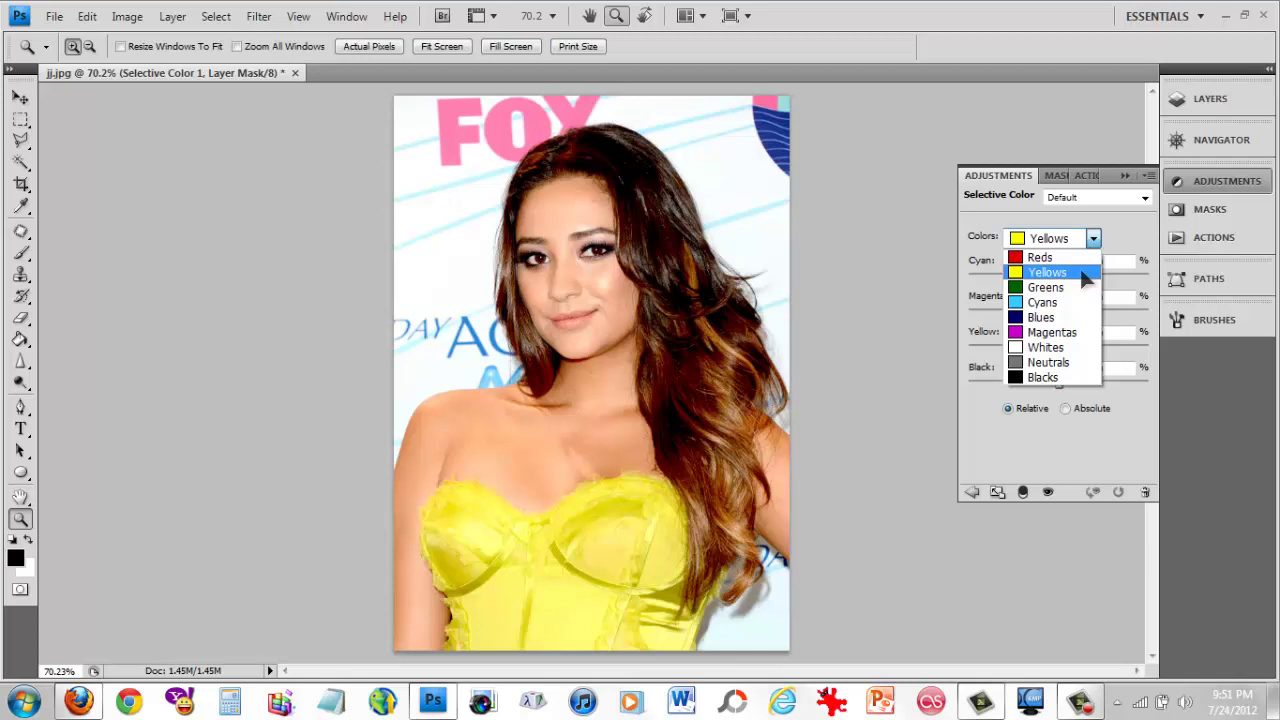
{"action": "left_click", "coordinate": [1085, 278]}
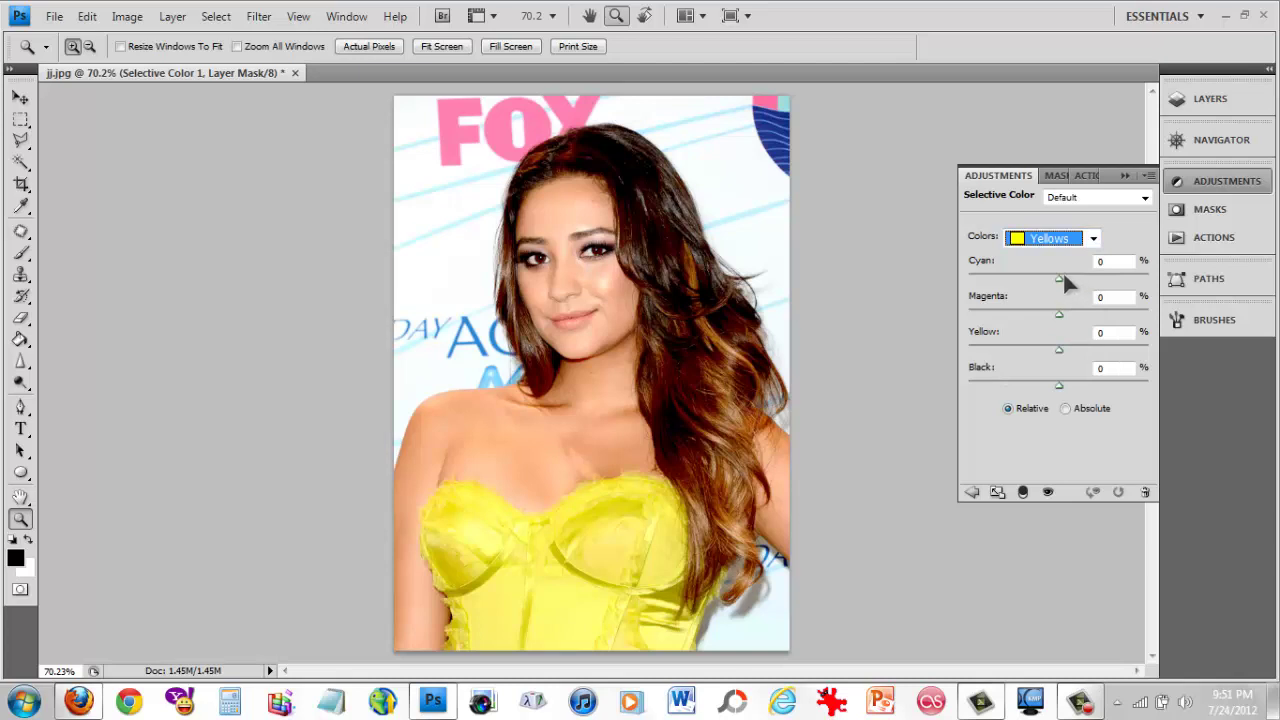
{"action": "left_click_drag", "start_coordinate": [1063, 281], "coordinate": [1005, 296]}
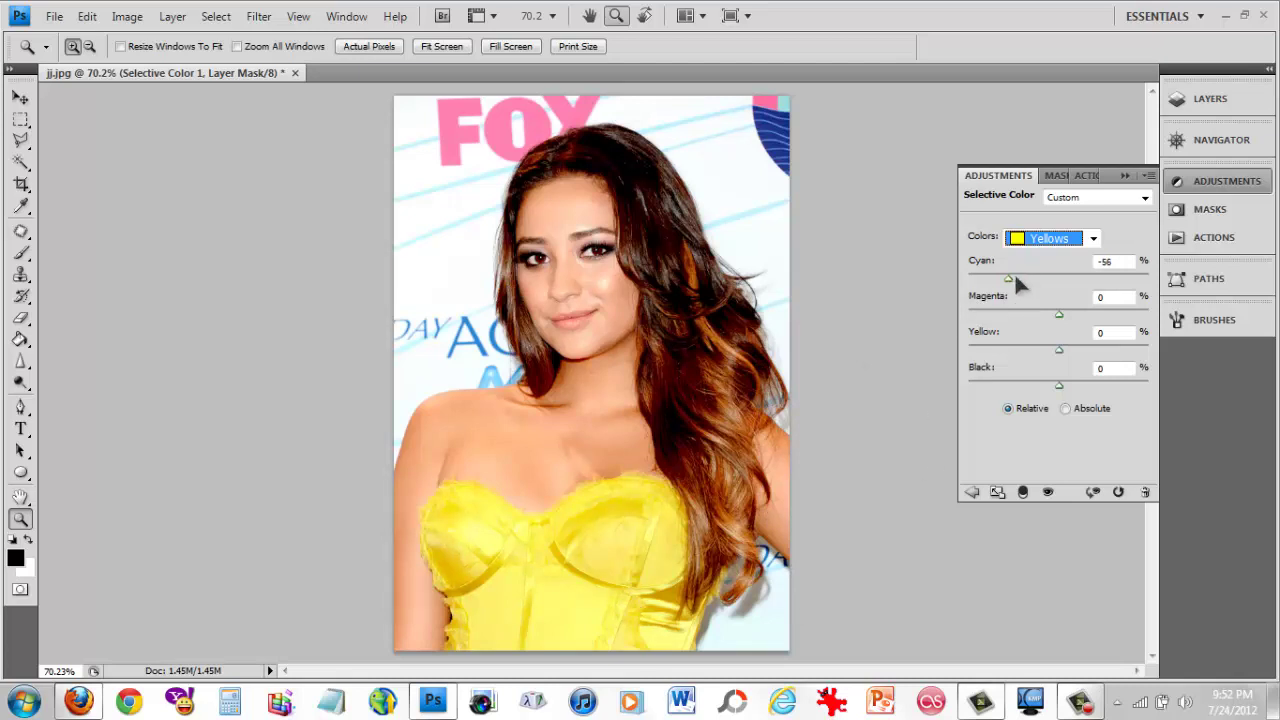
{"action": "left_click_drag", "start_coordinate": [1006, 274], "coordinate": [1057, 315]}
{"action": "left_click_drag", "start_coordinate": [1060, 349], "coordinate": [1160, 340]}
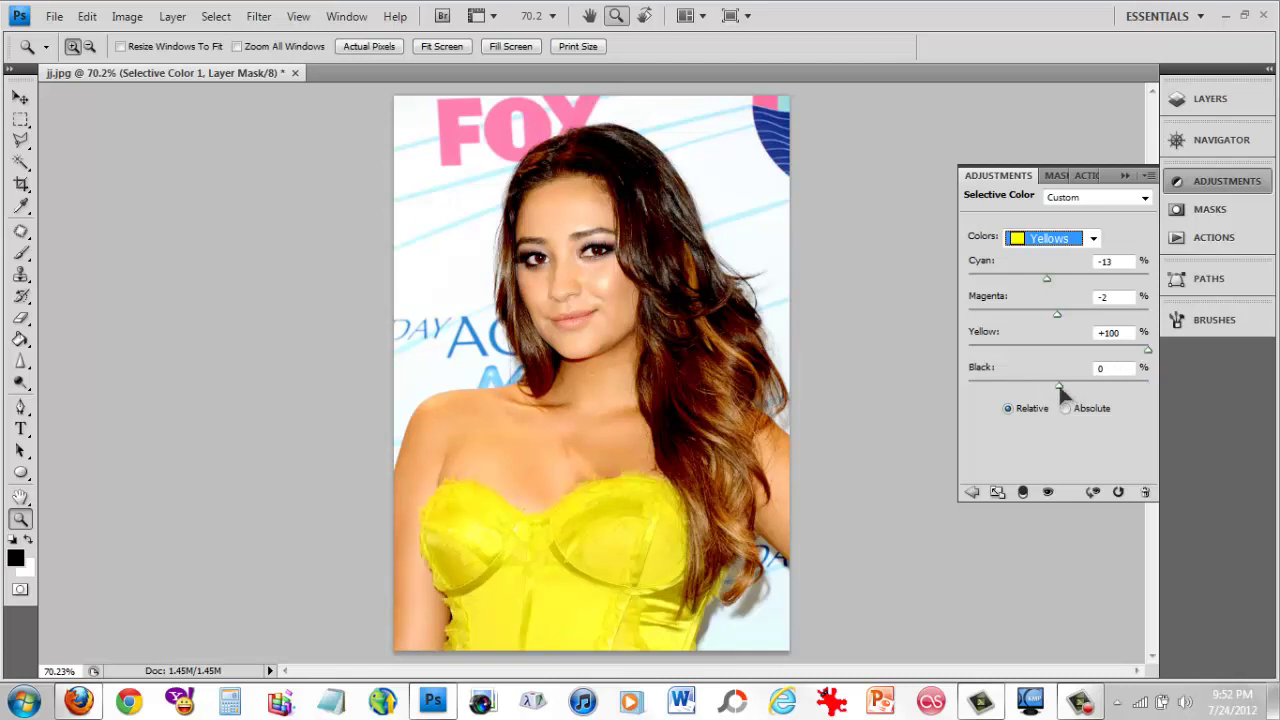
{"action": "left_click_drag", "start_coordinate": [1060, 385], "coordinate": [1172, 385]}
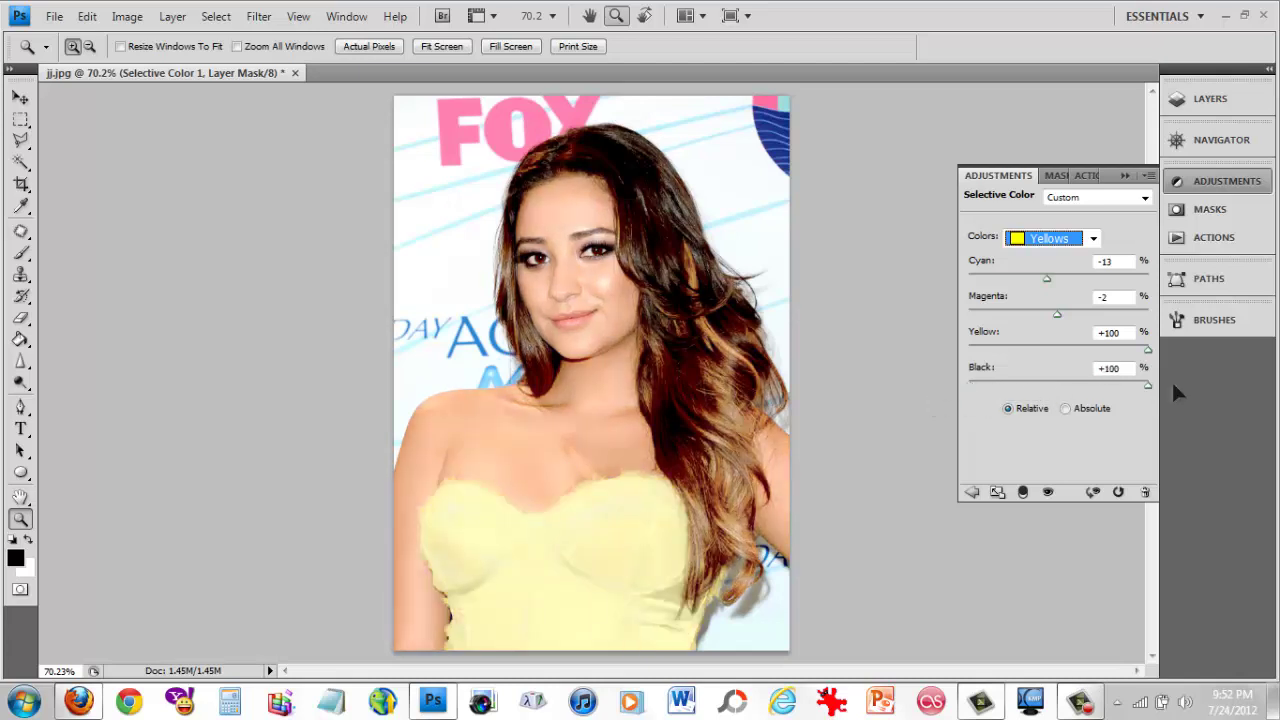
{"action": "left_click", "coordinate": [1094, 390]}
{"action": "left_click_drag", "start_coordinate": [1092, 391], "coordinate": [1090, 388]}
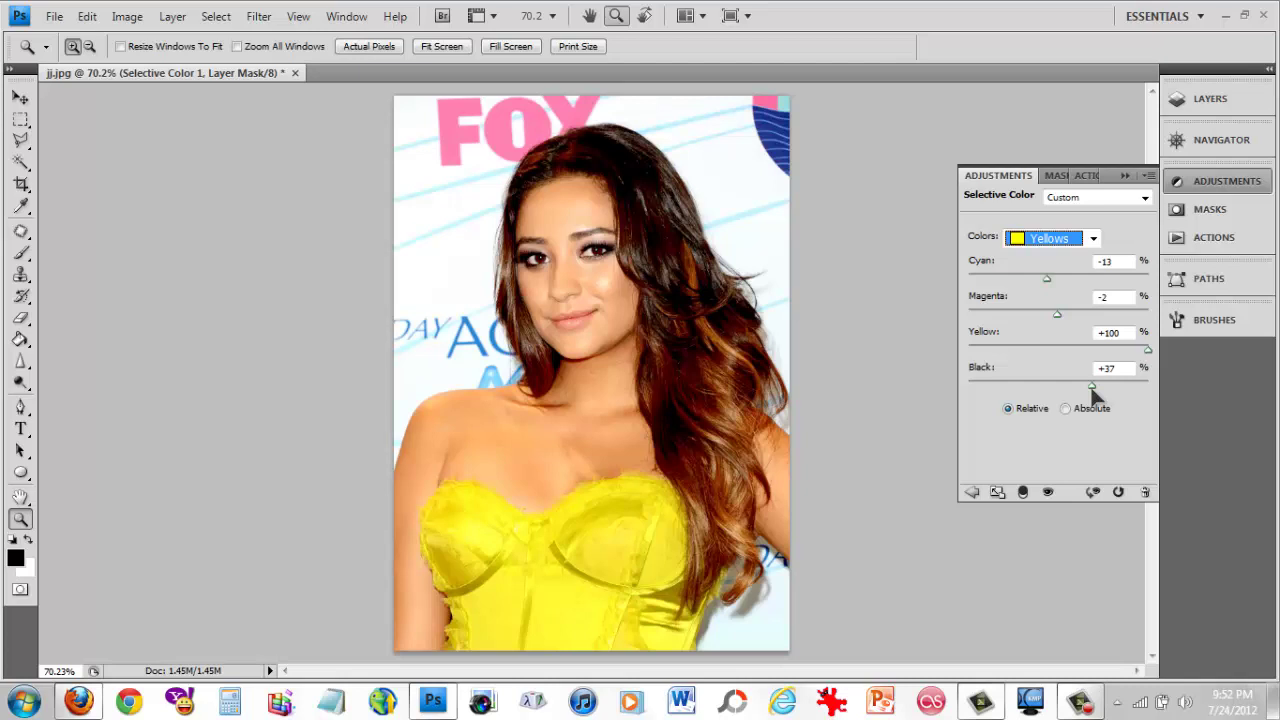
Set the Cyans of the Selective Color layer to Cyan +65%, Magenta +100%, Yellow +100% and Black +100%.
{"action": "left_click", "coordinate": [1093, 240]}
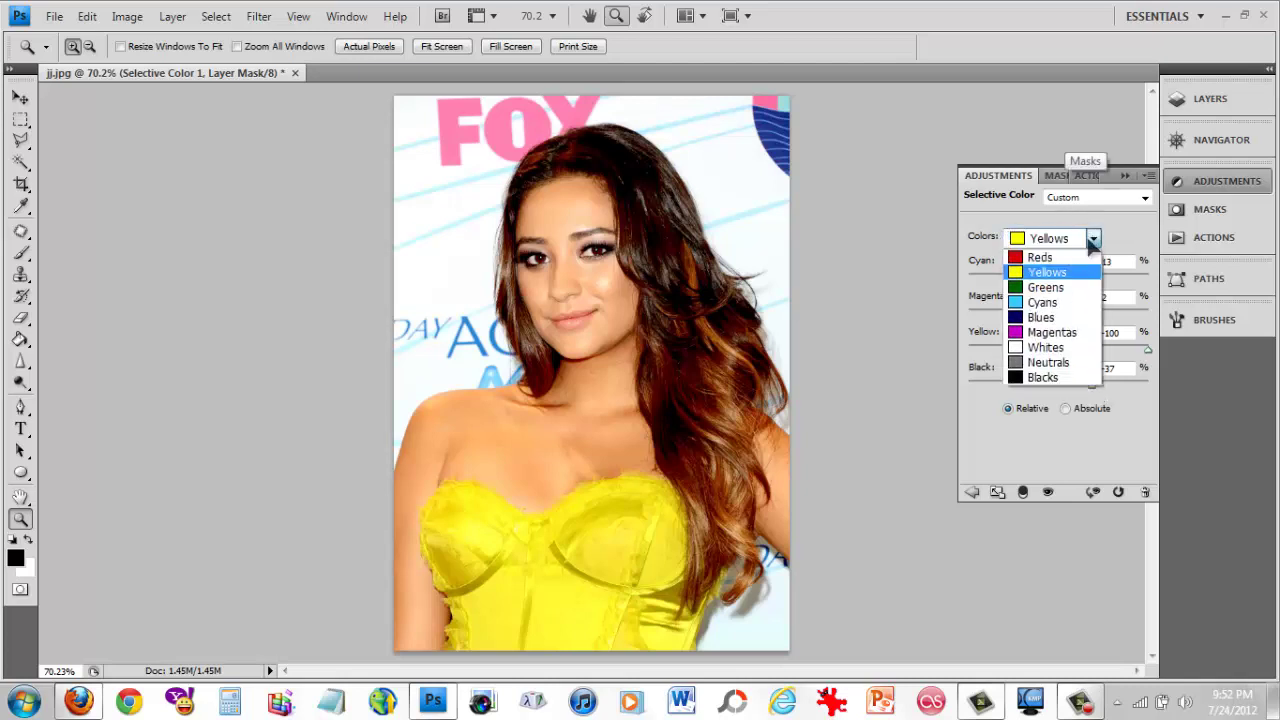
{"action": "left_click", "coordinate": [1064, 303]}
{"action": "left_click_drag", "start_coordinate": [1056, 278], "coordinate": [991, 278]}
{"action": "left_click", "coordinate": [1106, 261]}
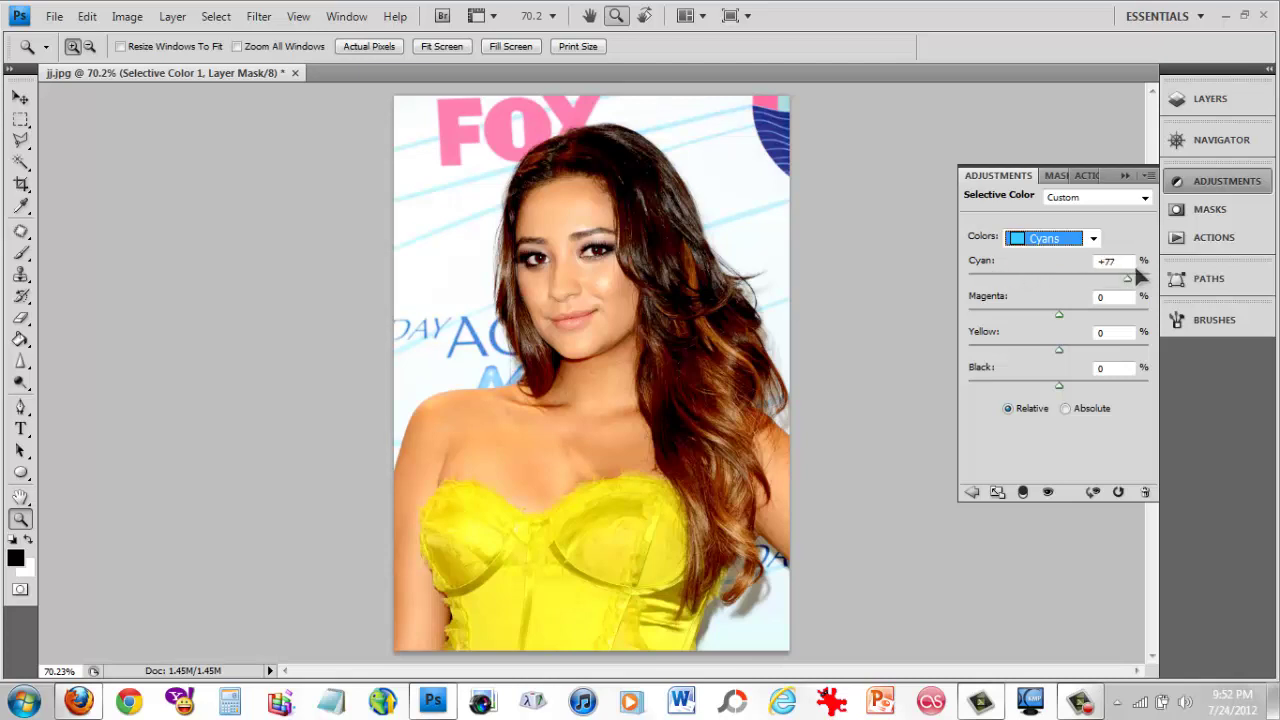
{"action": "type", "text": "-100"}
{"action": "left_click_drag", "start_coordinate": [979, 281], "coordinate": [1117, 283]}
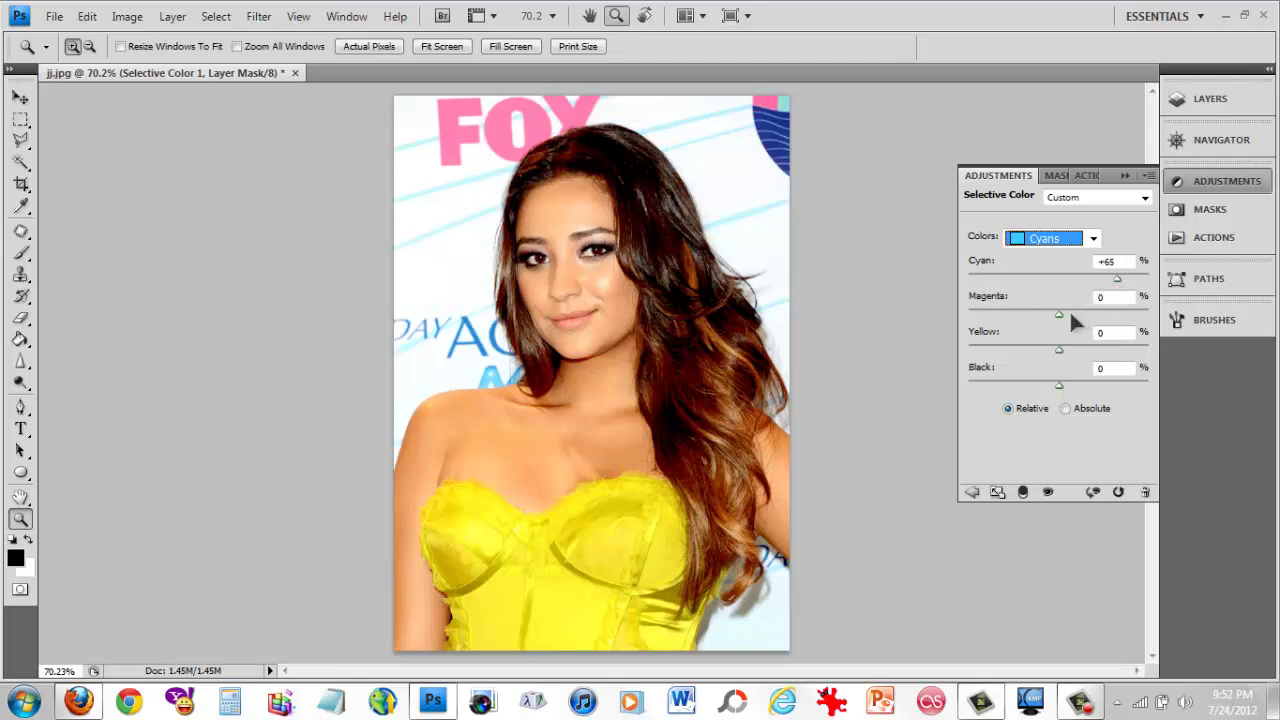
{"action": "left_click_drag", "start_coordinate": [1060, 314], "coordinate": [1166, 313]}
{"action": "left_click_drag", "start_coordinate": [1061, 345], "coordinate": [1171, 339]}
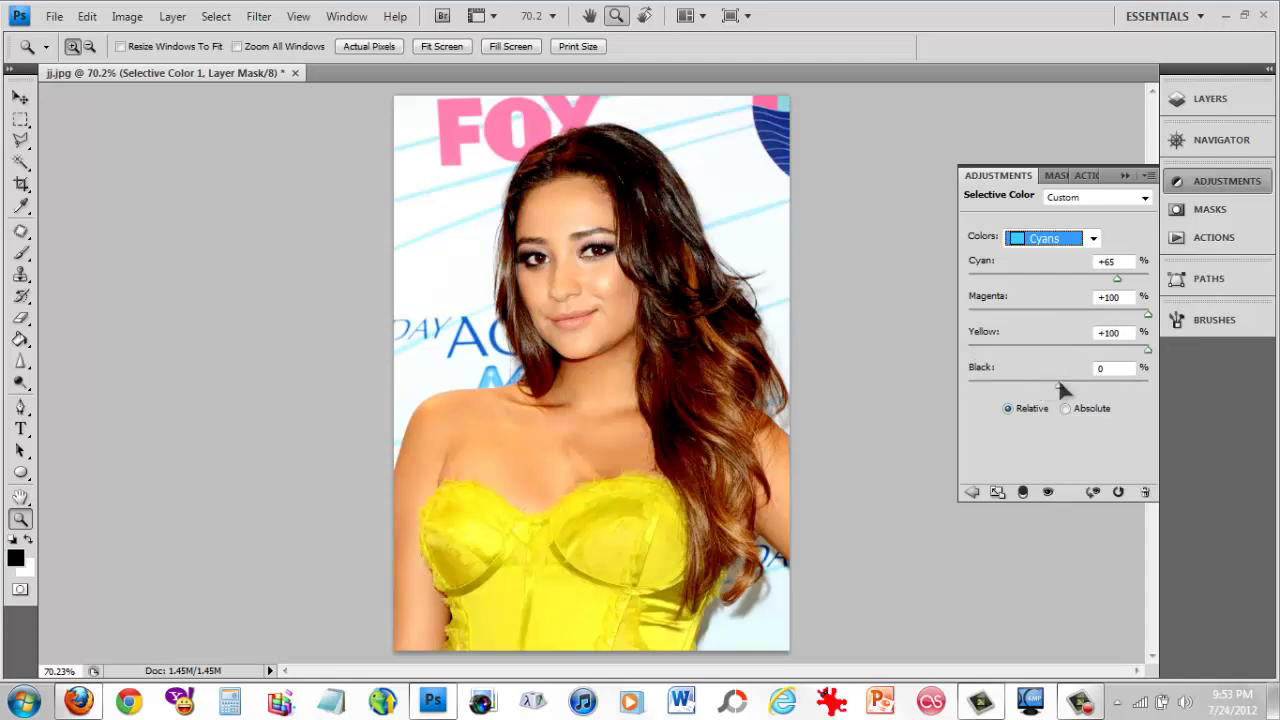
{"action": "left_click_drag", "start_coordinate": [1060, 381], "coordinate": [1179, 372]}
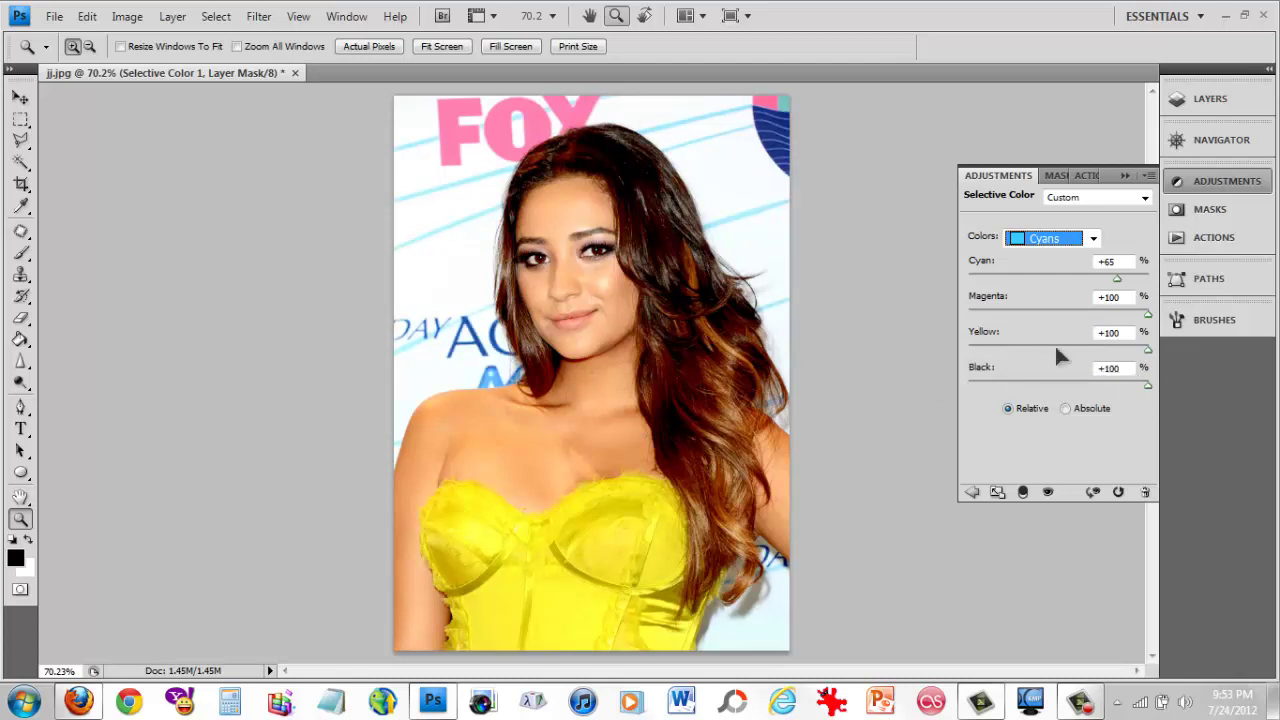
Set the Blues of the Selective Color layer to Cyan +100%, Magenta +100%, Yellow +100% and Black +100%.
{"action": "left_click", "coordinate": [1048, 240]}
{"action": "left_click", "coordinate": [1042, 317]}
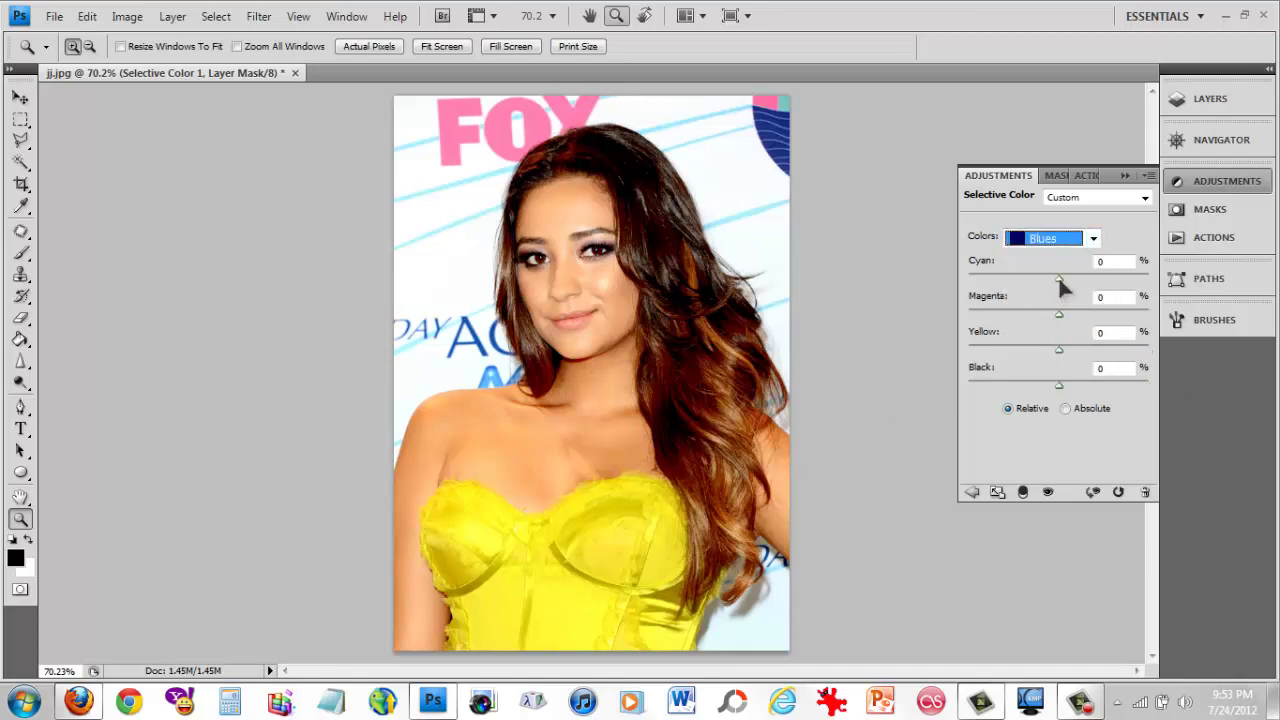
{"action": "left_click_drag", "start_coordinate": [1058, 282], "coordinate": [1150, 280]}
{"action": "left_click_drag", "start_coordinate": [1059, 314], "coordinate": [1163, 330]}
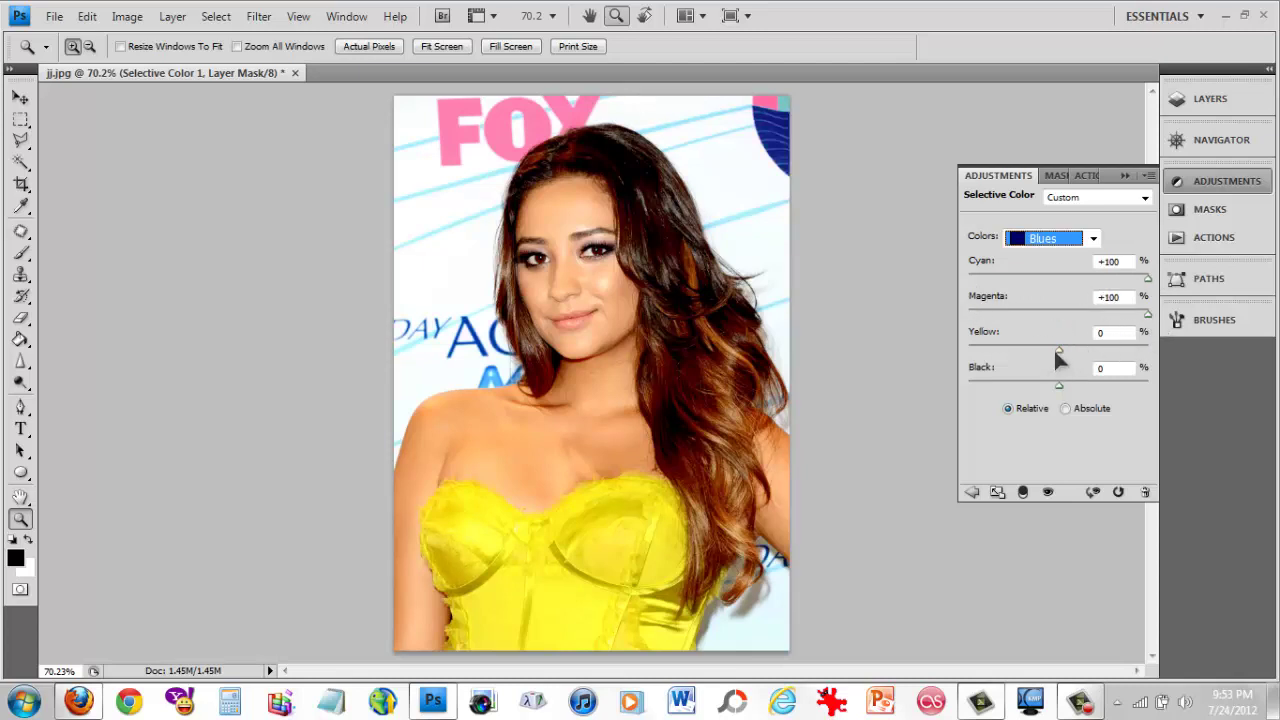
{"action": "left_click_drag", "start_coordinate": [1056, 350], "coordinate": [1002, 355]}
{"action": "left_click_drag", "start_coordinate": [1161, 348], "coordinate": [1161, 348]}
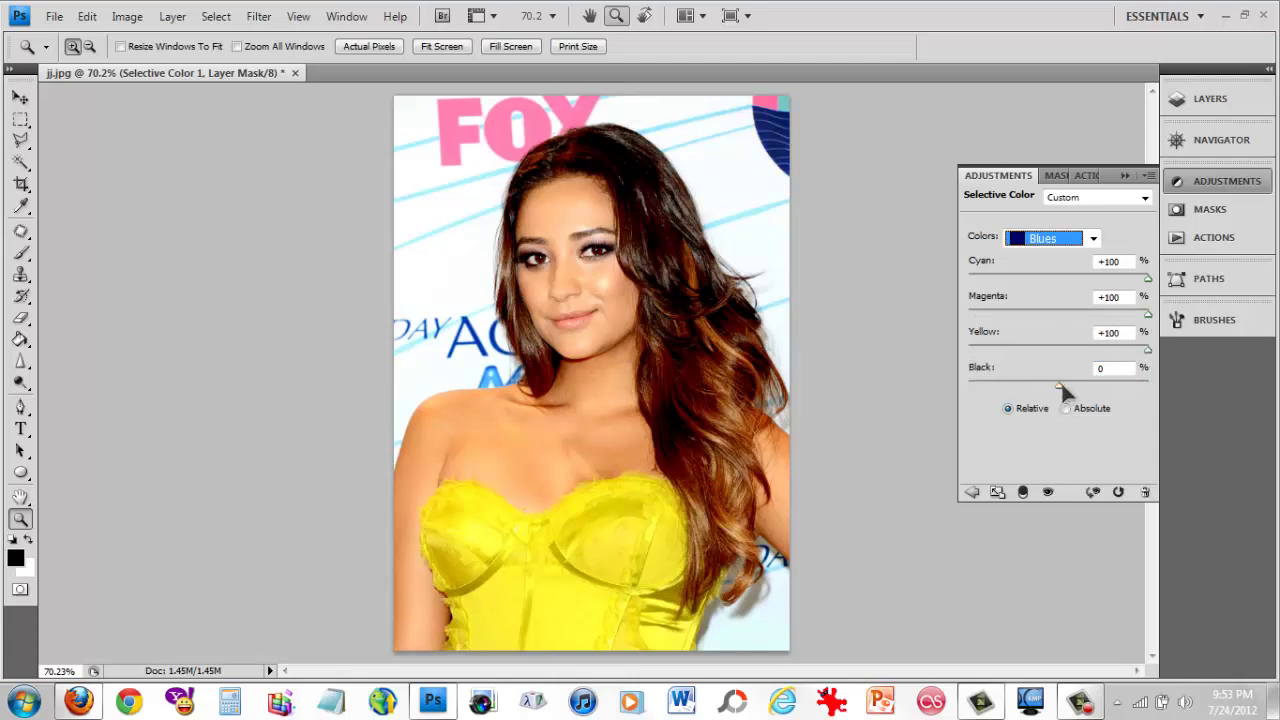
{"action": "left_click_drag", "start_coordinate": [1059, 385], "coordinate": [979, 385]}
{"action": "left_click", "coordinate": [1150, 385]}
Try different Cyan and Magenta amounts on the Reds of the Selective Color layer, and reset both to 0%.
{"action": "left_click", "coordinate": [1070, 242]}
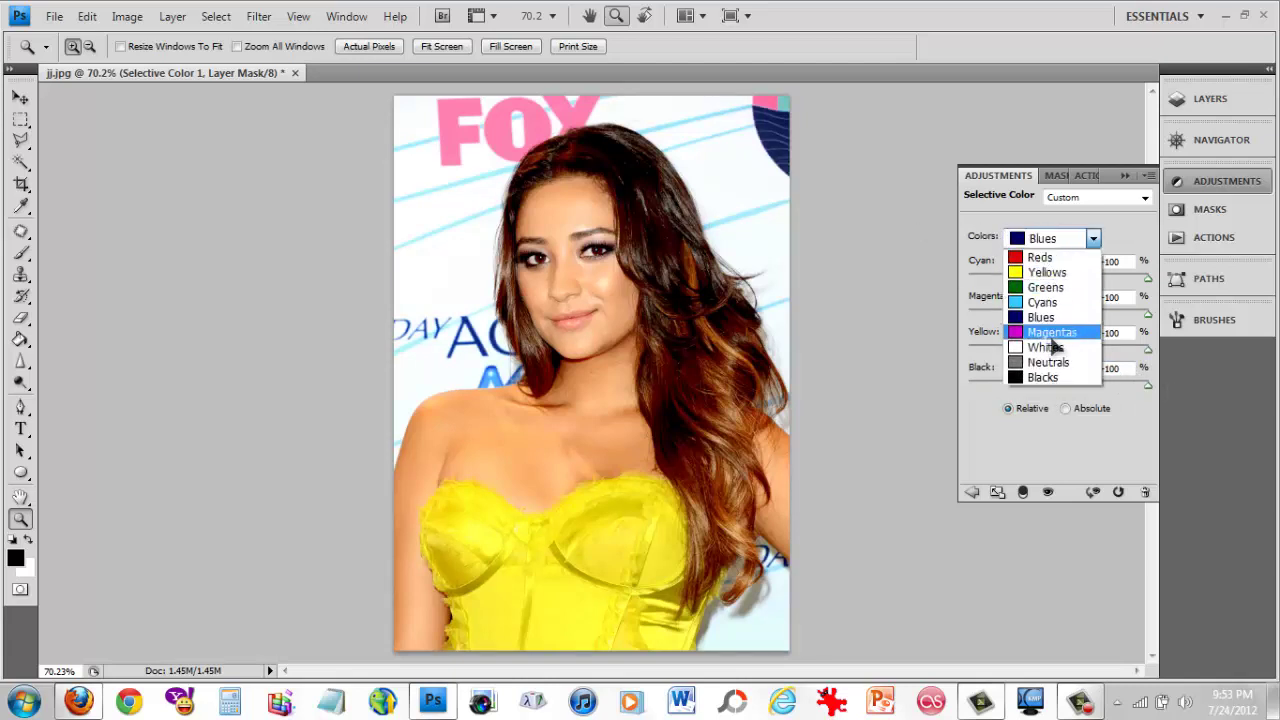
{"action": "left_click", "coordinate": [1039, 258]}
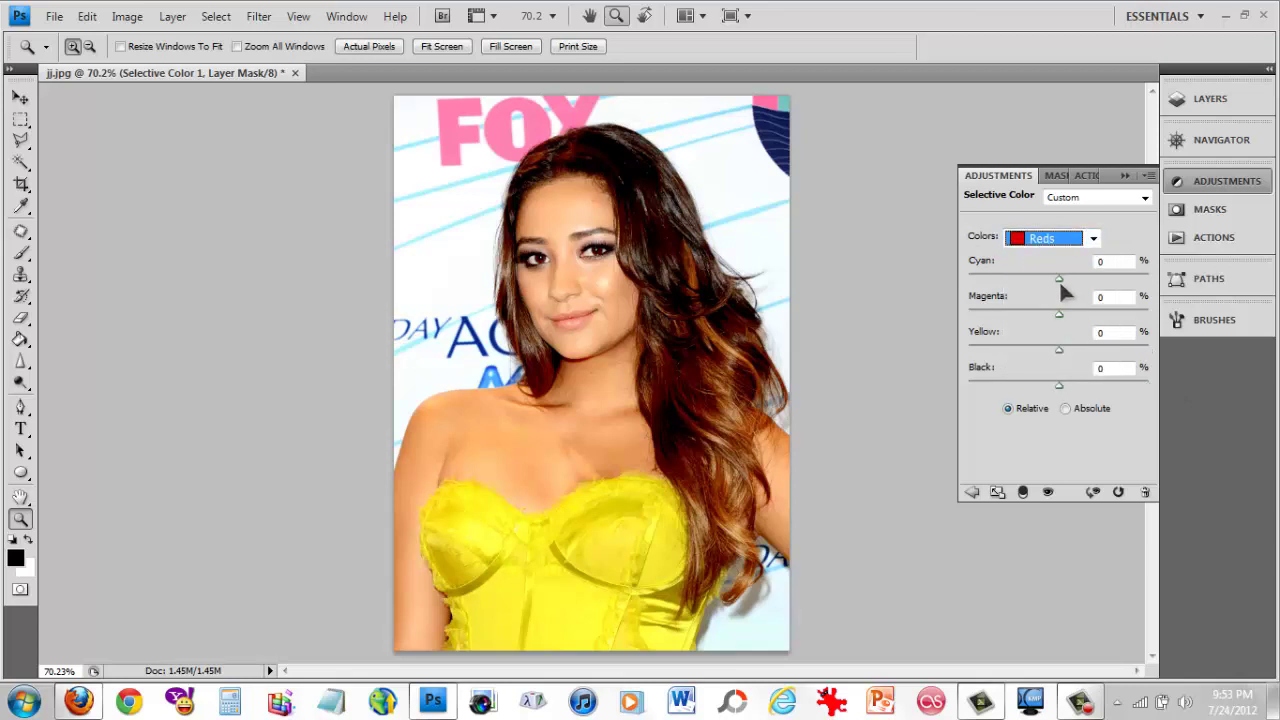
{"action": "left_click_drag", "start_coordinate": [1060, 282], "coordinate": [1057, 279]}
{"action": "left_click", "coordinate": [1088, 239]}
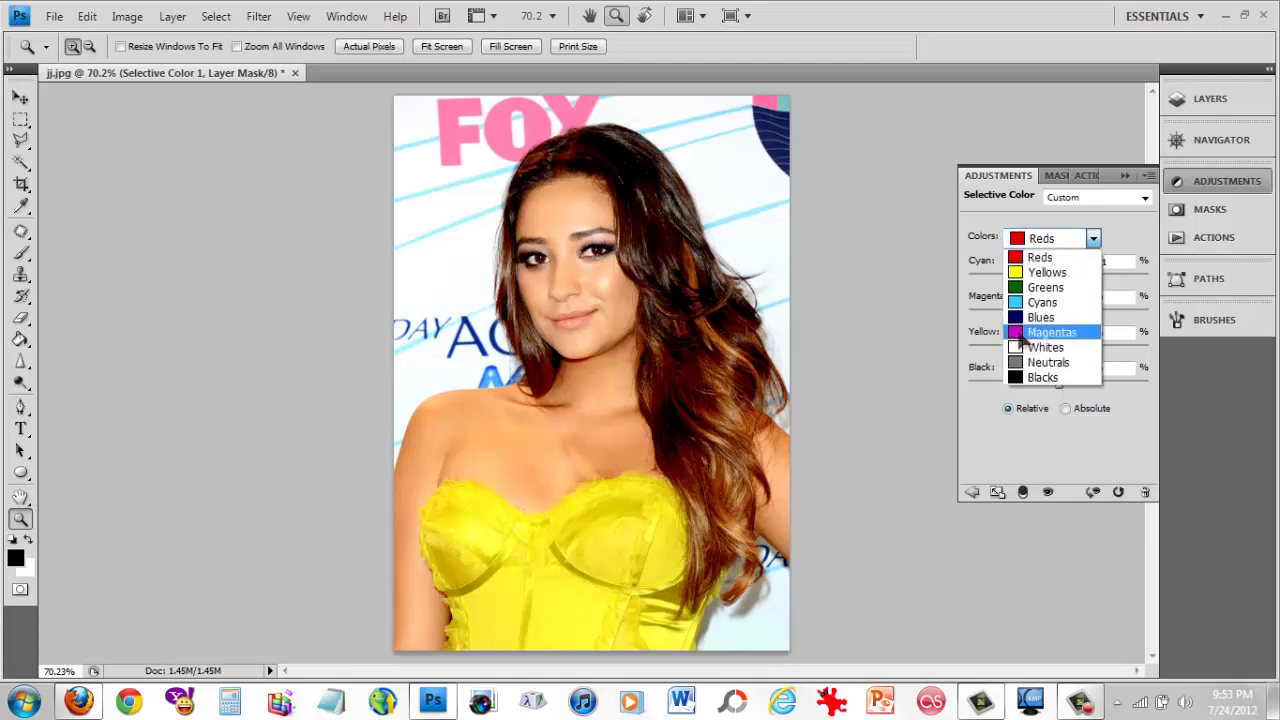
{"action": "key", "text": "Escape"}
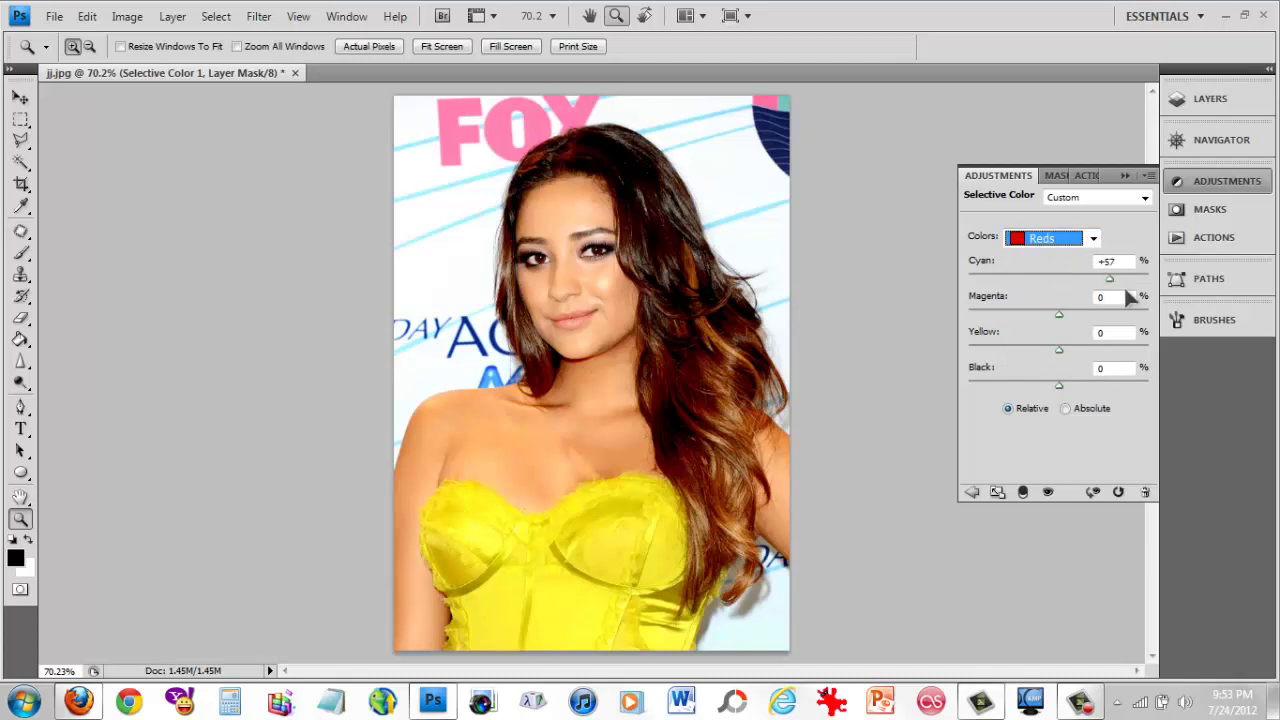
{"action": "left_click_drag", "start_coordinate": [1127, 288], "coordinate": [1126, 289]}
{"action": "left_click_drag", "start_coordinate": [939, 276], "coordinate": [1062, 289]}
{"action": "left_click_drag", "start_coordinate": [1058, 314], "coordinate": [1095, 306]}
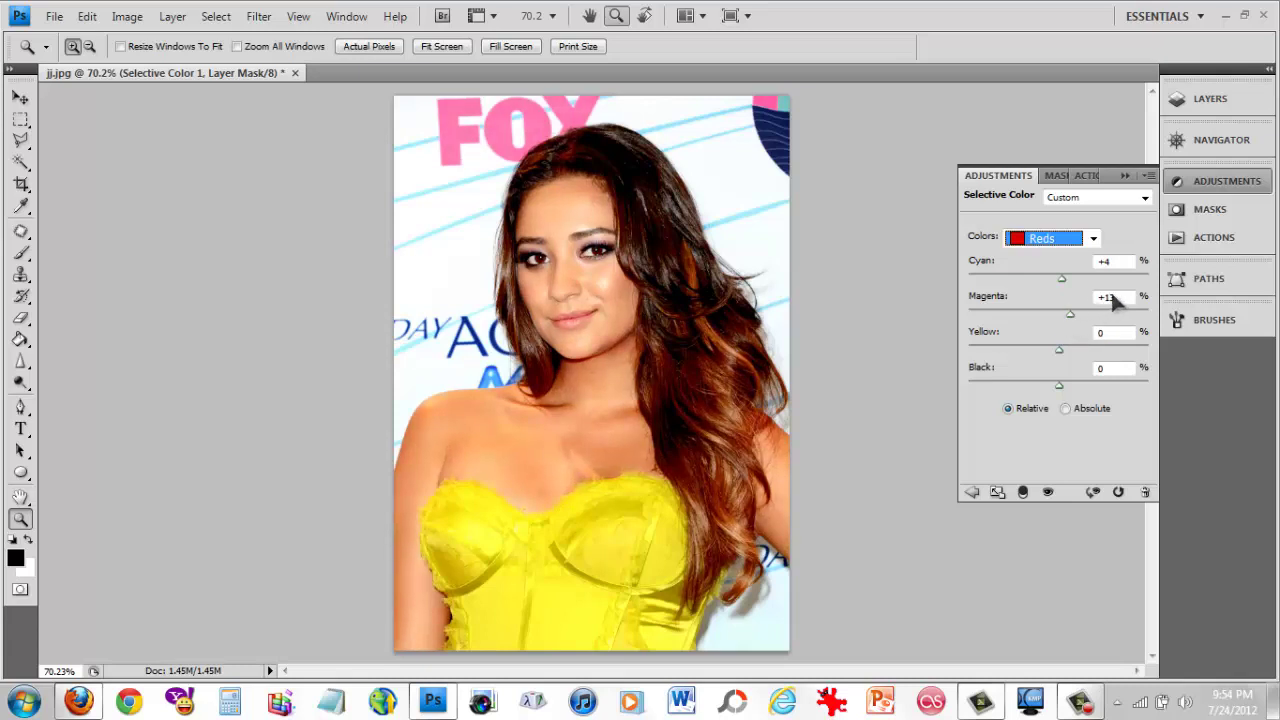
{"action": "left_click", "coordinate": [1104, 297]}
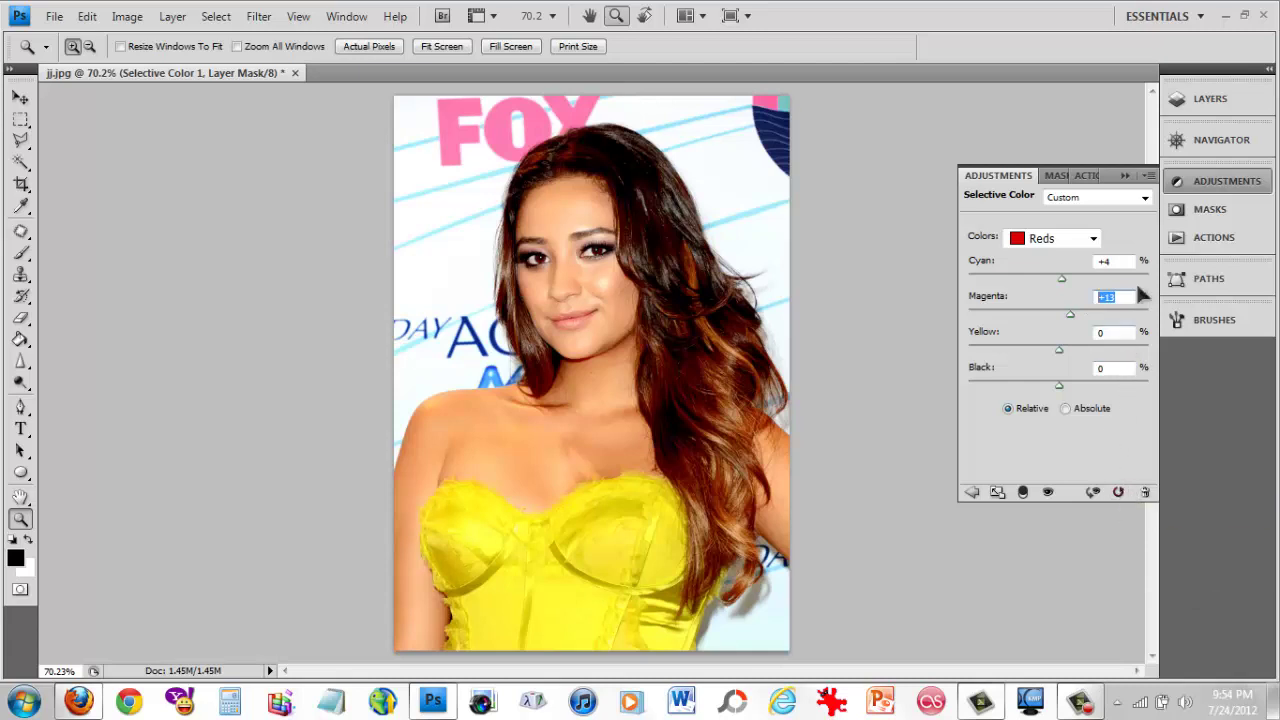
{"action": "type", "text": "0"}
{"action": "key", "text": "shift+Tab"}
{"action": "type", "text": "0"}
Set the Magentas of the Selective Color layer to Cyan +75% and Magenta +100%, with Black raised to its maximum.
{"action": "left_click", "coordinate": [1093, 241]}
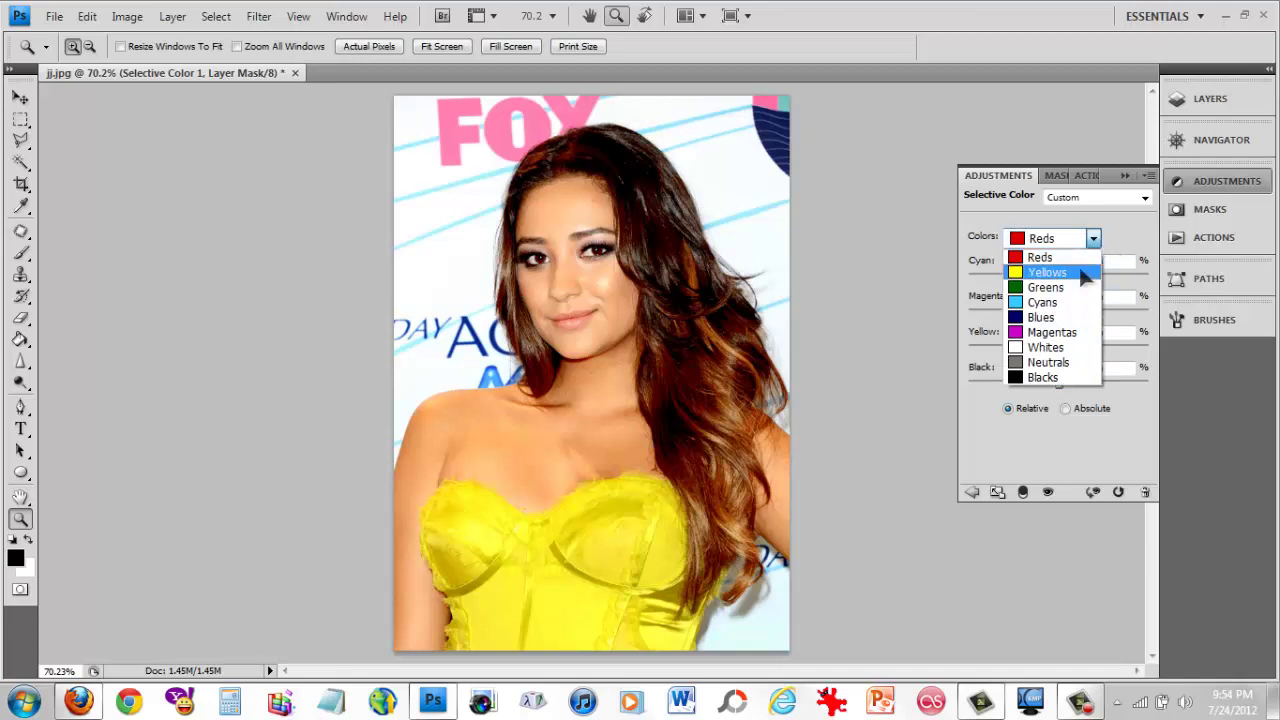
{"action": "left_click", "coordinate": [1055, 332]}
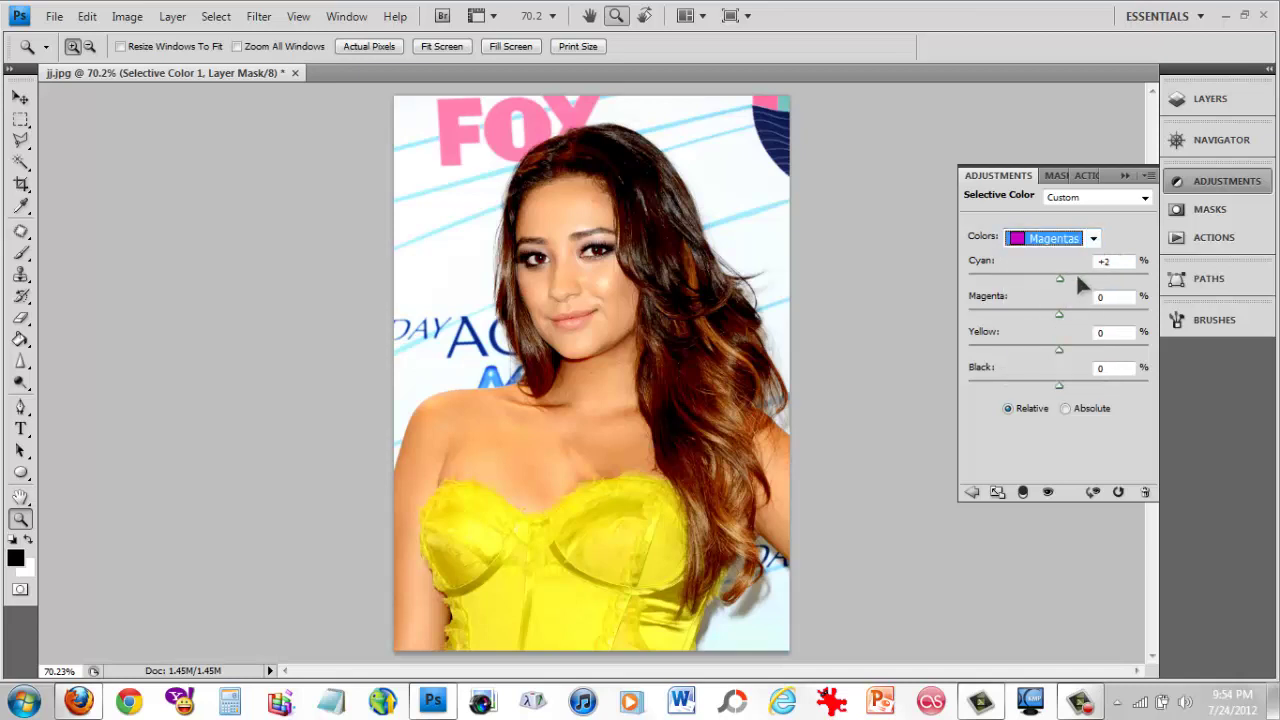
{"action": "mouse_move", "coordinate": [1117, 278]}
{"action": "left_mouse_down"}
{"action": "mouse_move", "coordinate": [1145, 278]}
{"action": "mouse_move", "coordinate": [1125, 278]}
{"action": "left_mouse_up"}
{"action": "left_click_drag", "start_coordinate": [1058, 313], "coordinate": [1137, 331]}
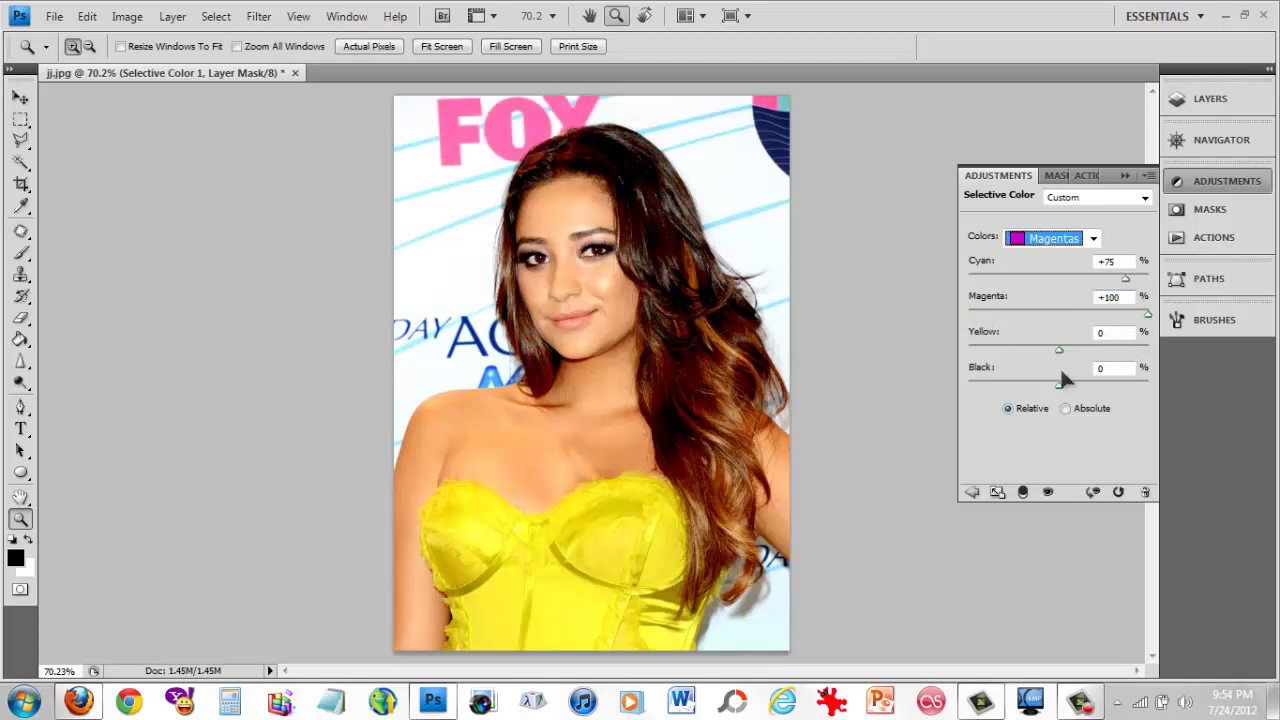
{"action": "left_click_drag", "start_coordinate": [1058, 383], "coordinate": [1152, 386]}
{"action": "left_click", "coordinate": [971, 492]}
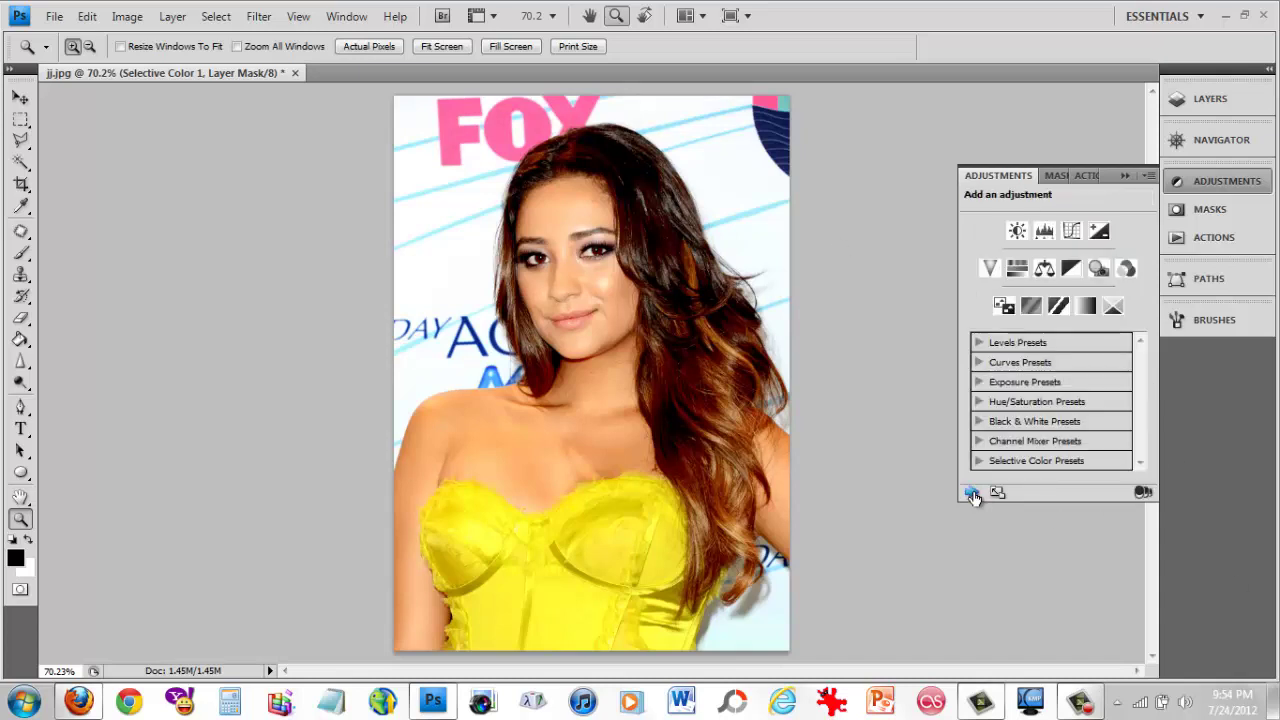
Flatten the image so the Levels and Selective Color adjustments merge into the Background layer.
{"action": "left_click", "coordinate": [1196, 106]}
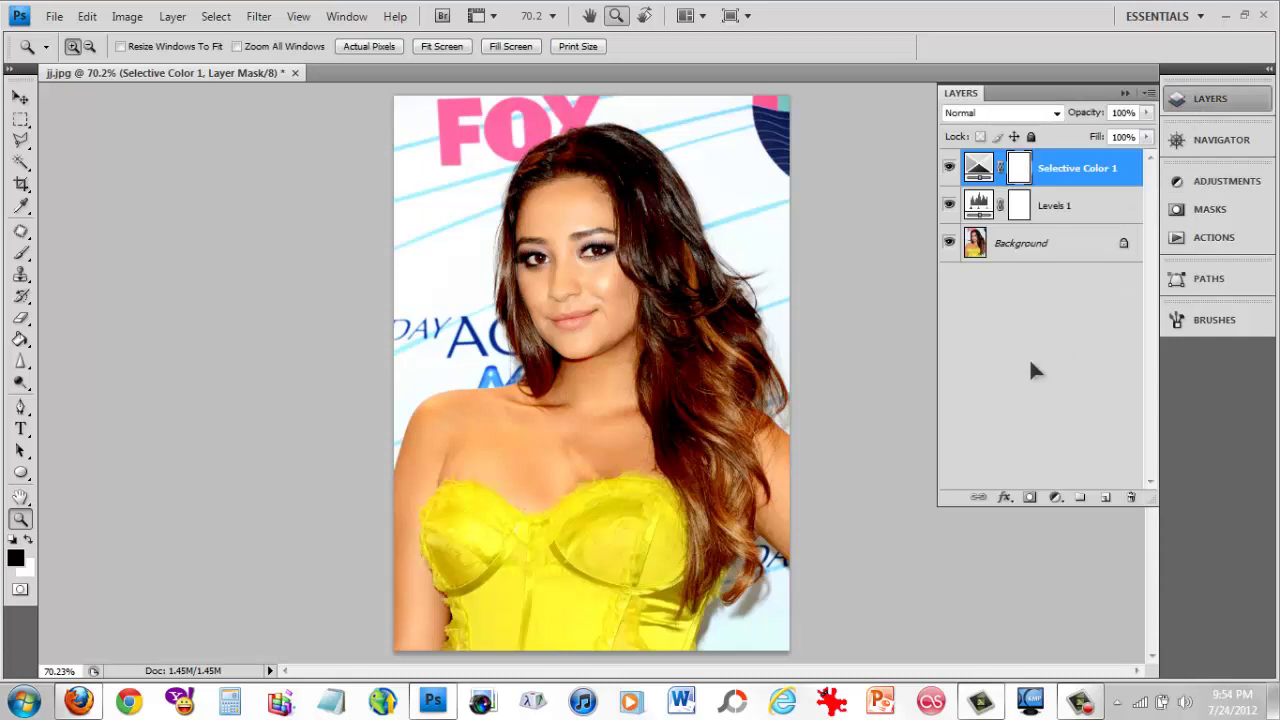
{"action": "left_click", "coordinate": [1020, 238]}
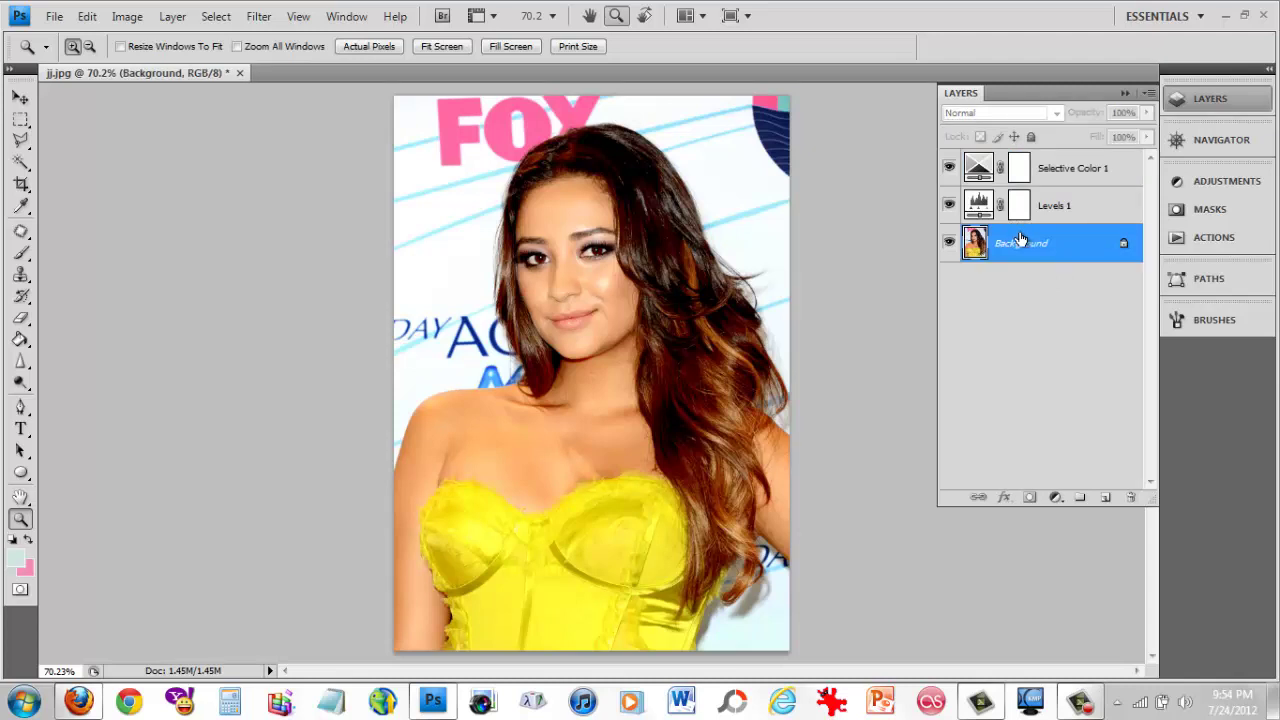
{"action": "right_click", "coordinate": [1020, 244]}
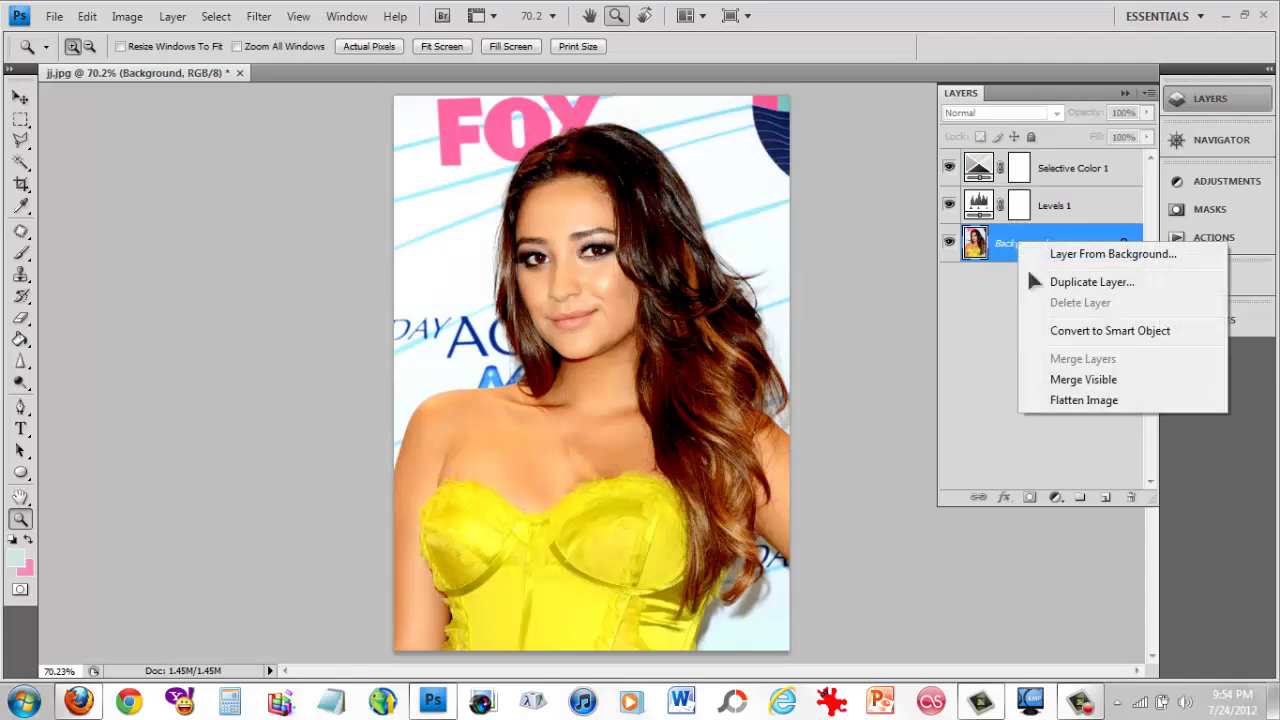
{"action": "left_click", "coordinate": [1083, 392]}
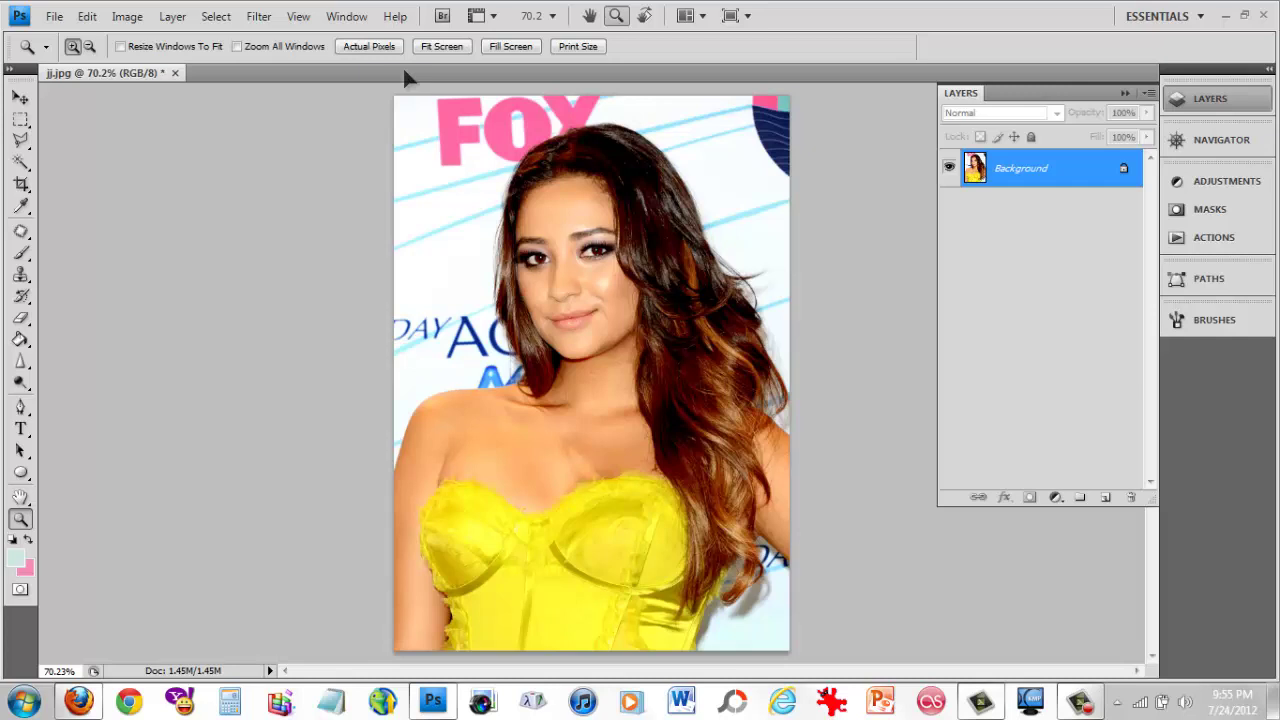
Duplicate the flattened Background layer under the name Background copy.
{"action": "right_click", "coordinate": [1055, 163]}
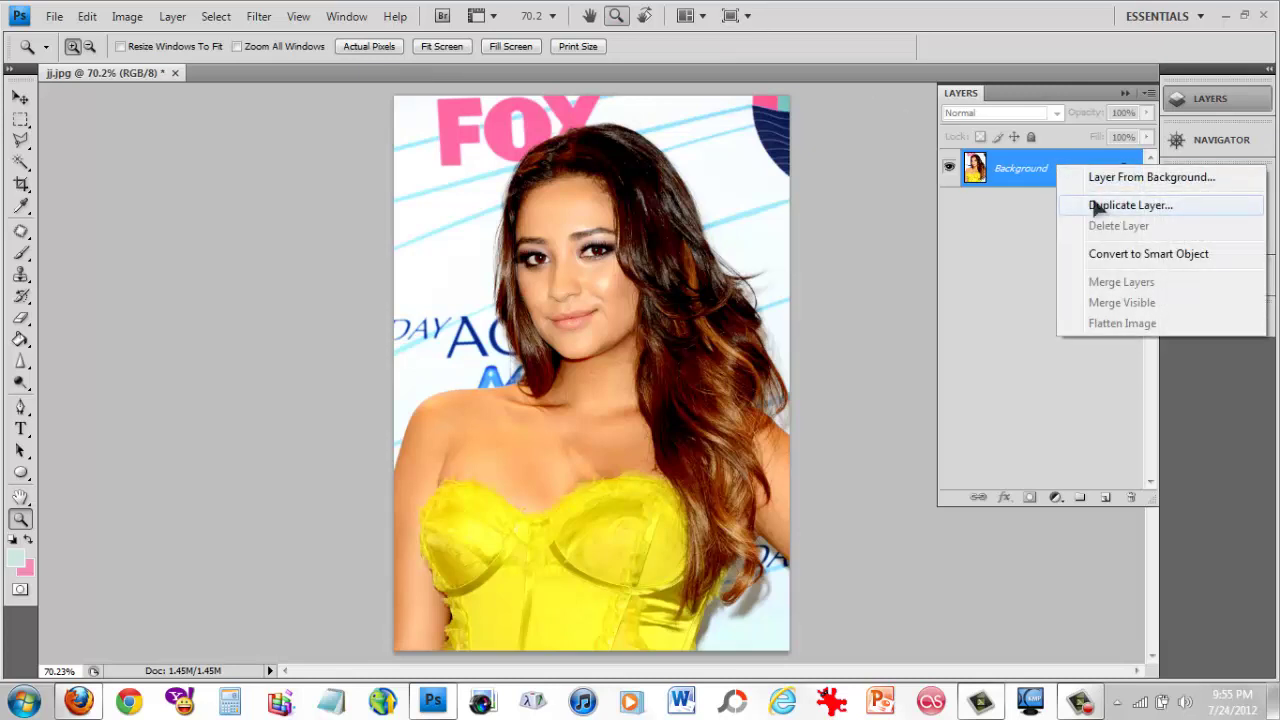
{"action": "left_click", "coordinate": [1097, 205]}
{"action": "left_click", "coordinate": [810, 214]}
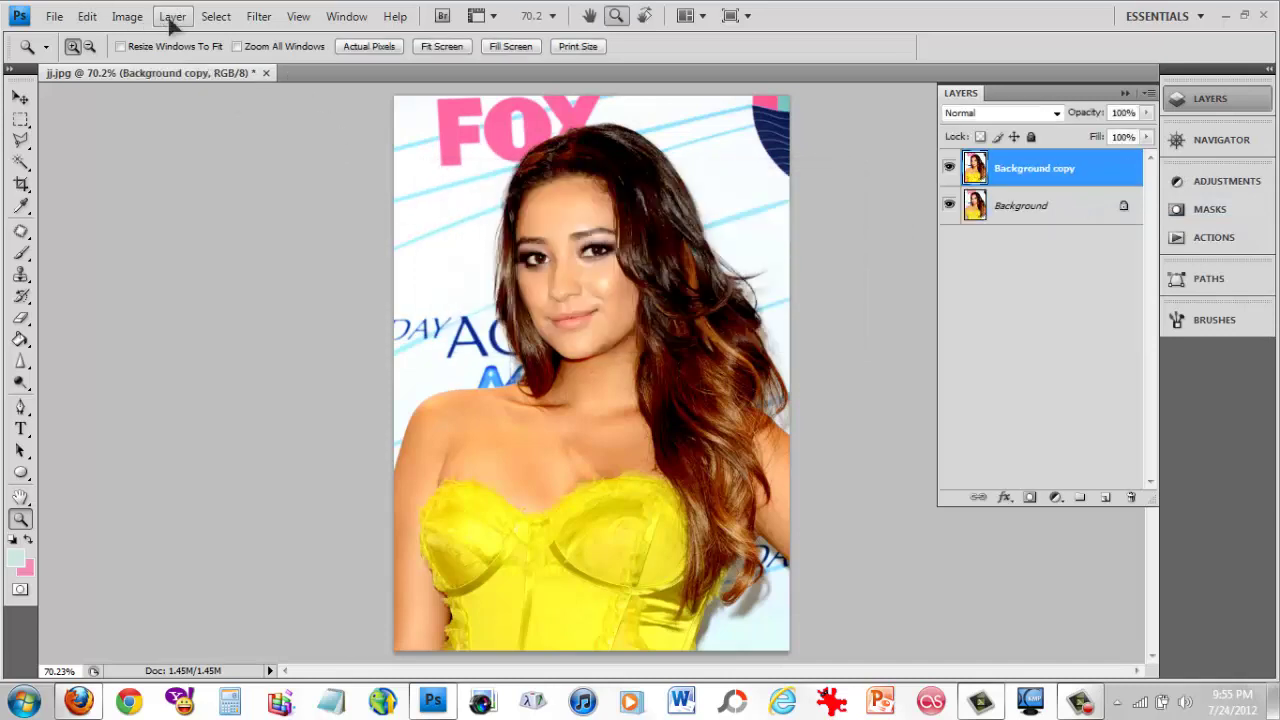
{"action": "left_click", "coordinate": [172, 17]}
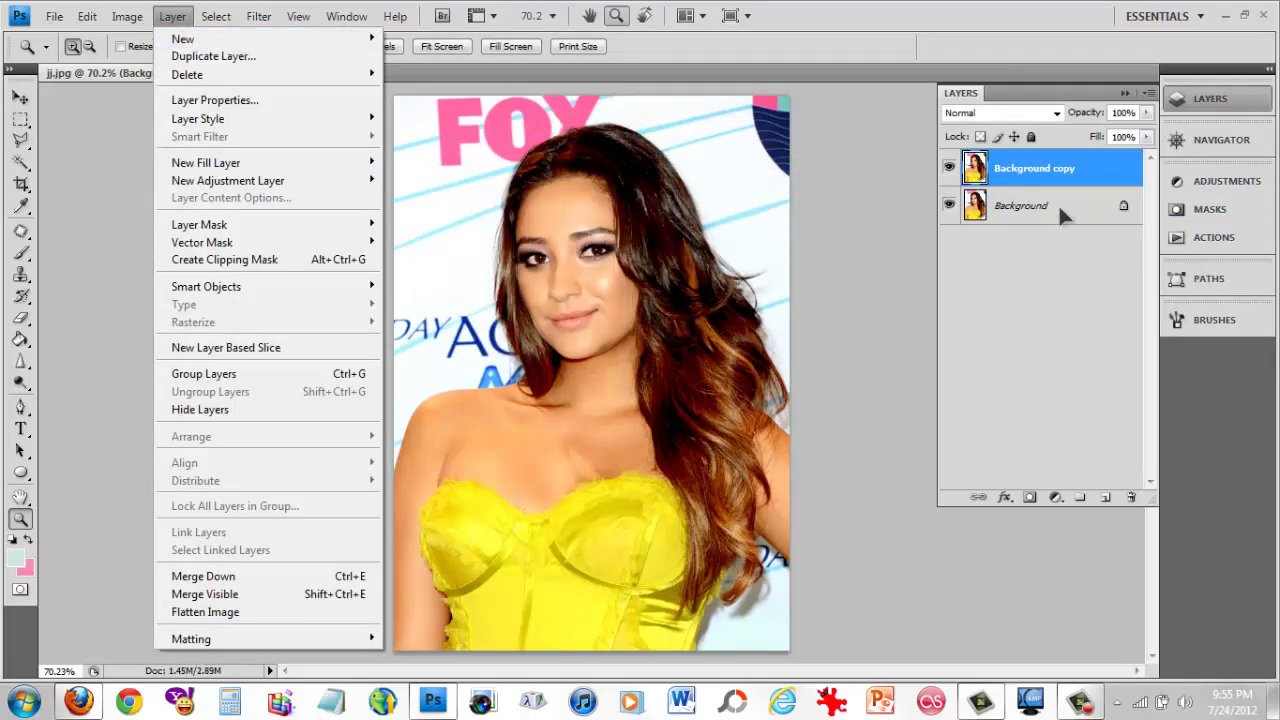
{"action": "left_click", "coordinate": [1050, 108]}
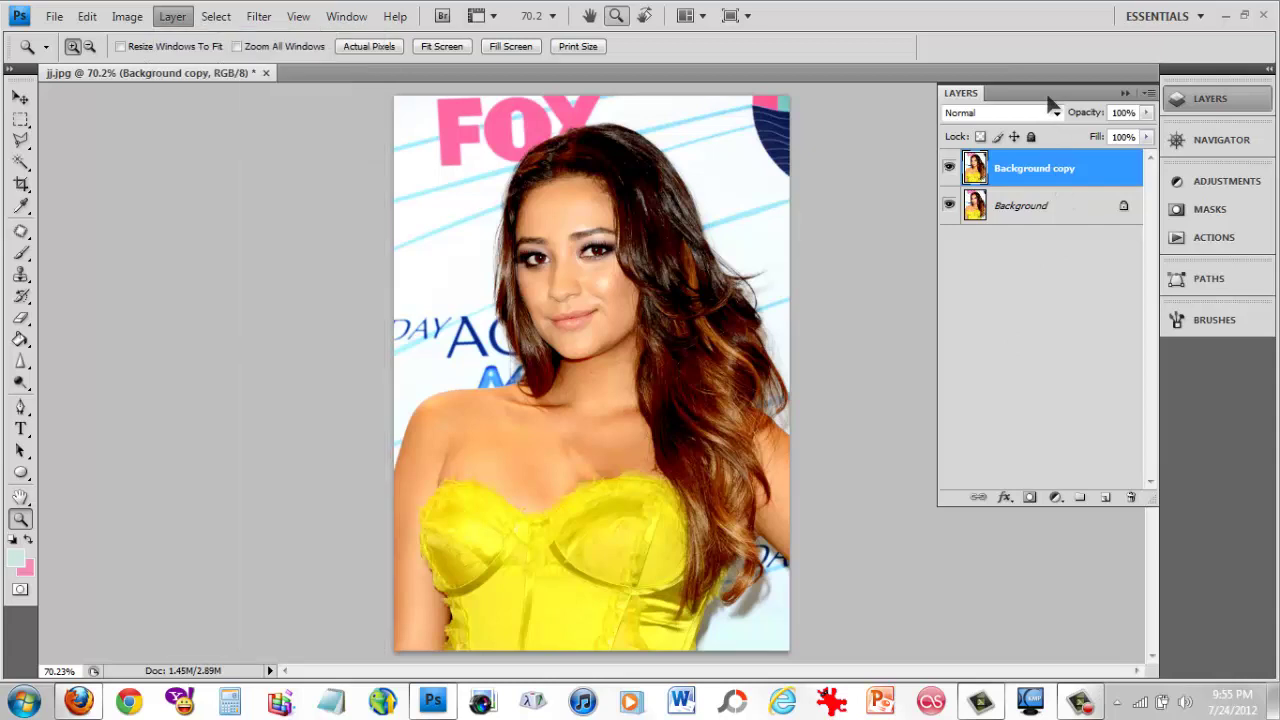
Start the Median noise filter on the Background copy layer and bring the face into its preview.
{"action": "left_click", "coordinate": [277, 20]}
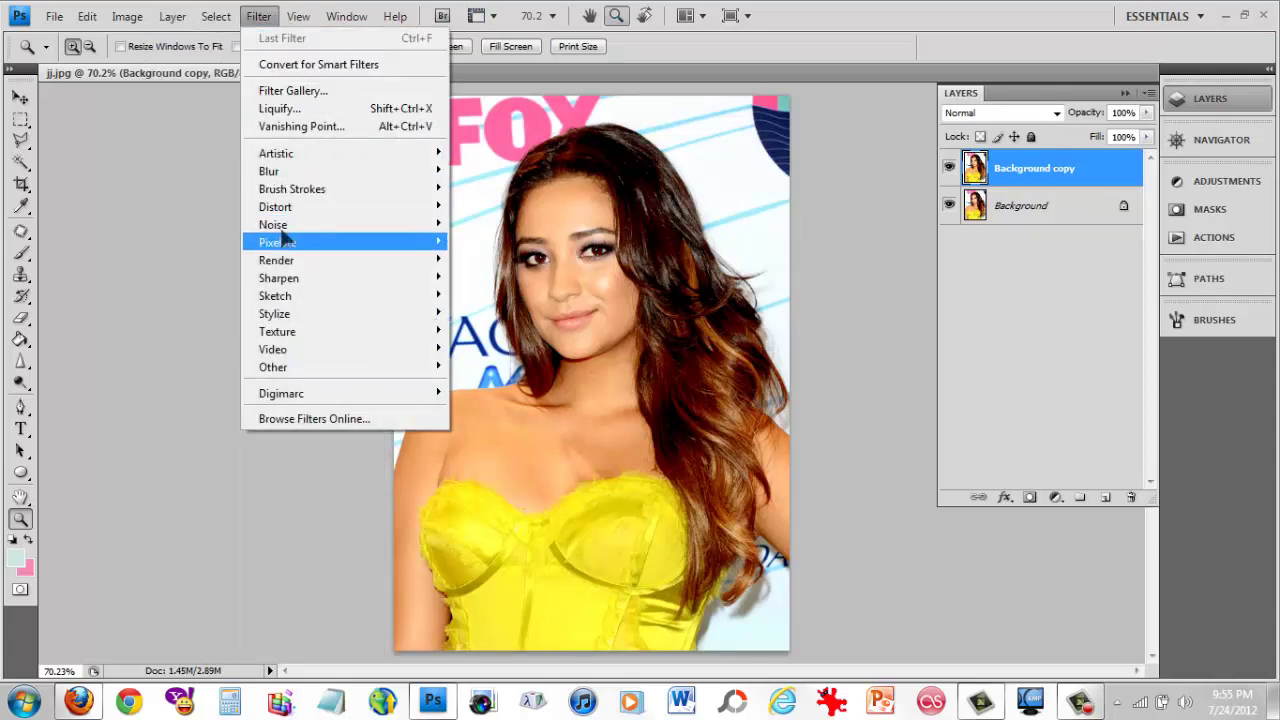
{"action": "mouse_move", "coordinate": [290, 226]}
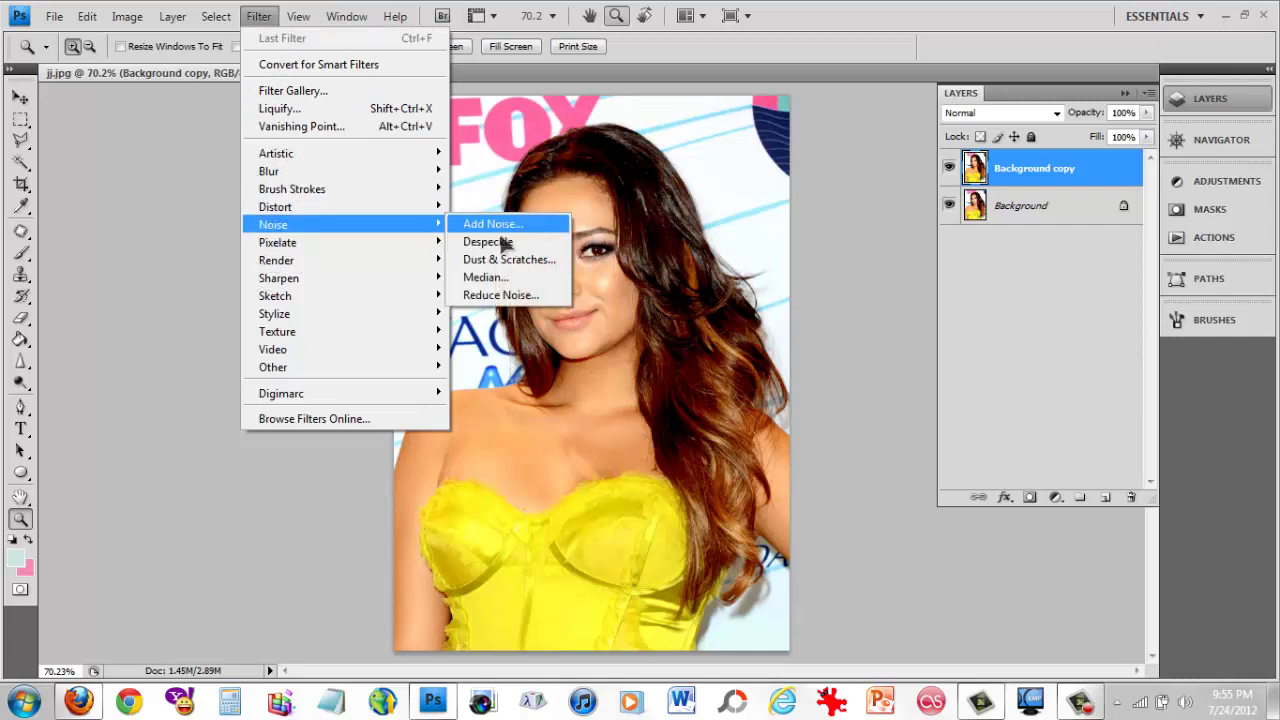
{"action": "left_click", "coordinate": [500, 278]}
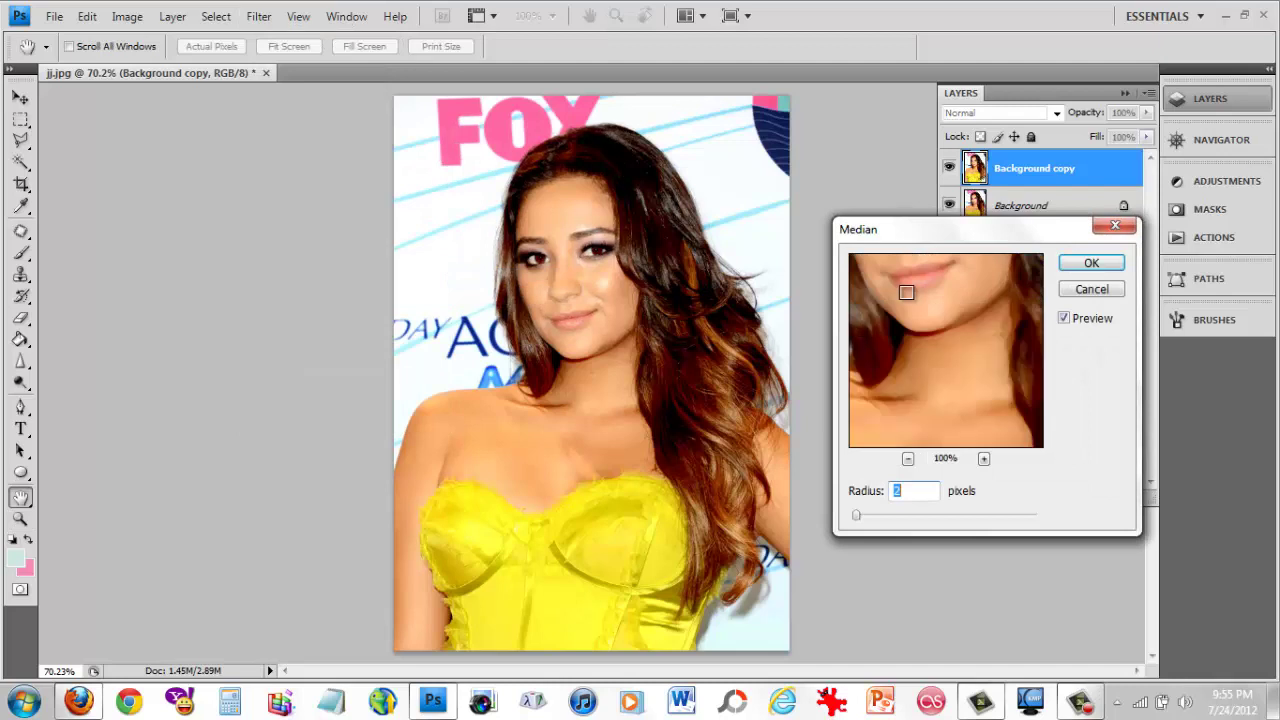
{"action": "left_click_drag", "start_coordinate": [946, 292], "coordinate": [946, 312]}
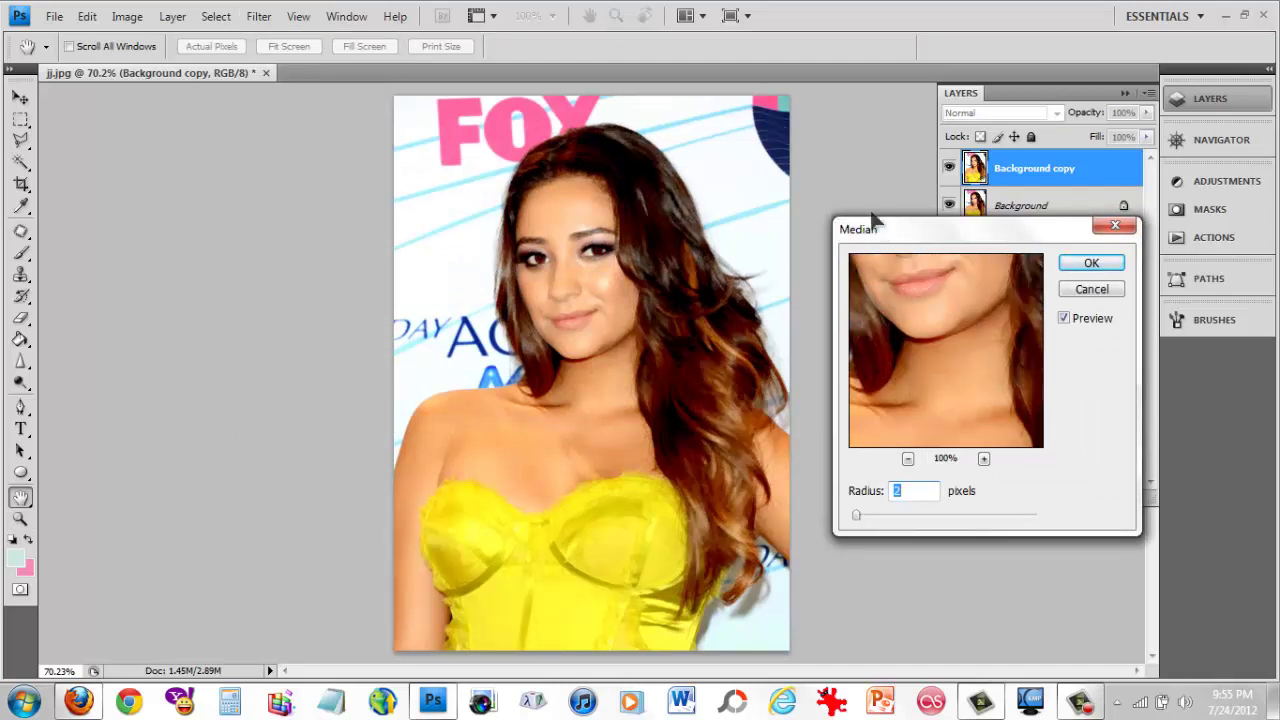
{"action": "left_click_drag", "start_coordinate": [876, 230], "coordinate": [870, 192]}
{"action": "left_click_drag", "start_coordinate": [941, 327], "coordinate": [976, 410]}
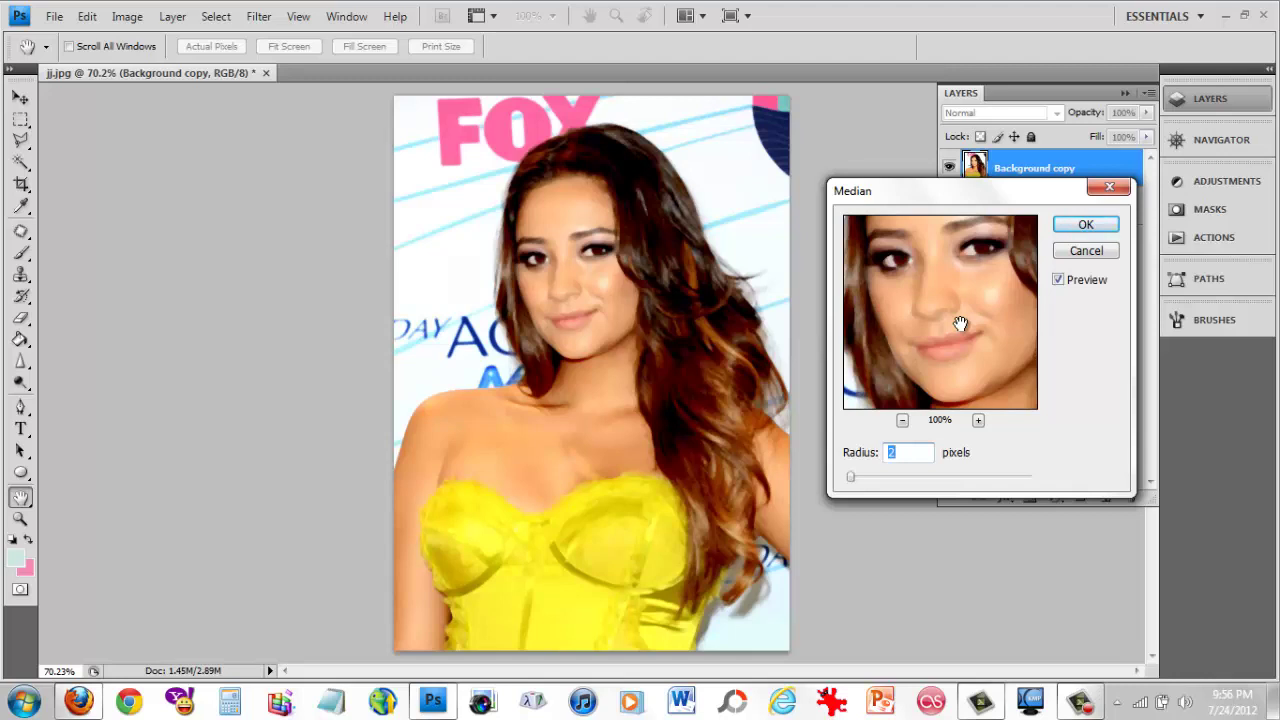
{"action": "key", "text": "Down"}
{"action": "key", "text": "Up"}
{"action": "mouse_move", "coordinate": [960, 323]}
{"action": "left_mouse_down"}
{"action": "mouse_move", "coordinate": [923, 356]}
{"action": "mouse_move", "coordinate": [943, 322]}
{"action": "left_mouse_up"}
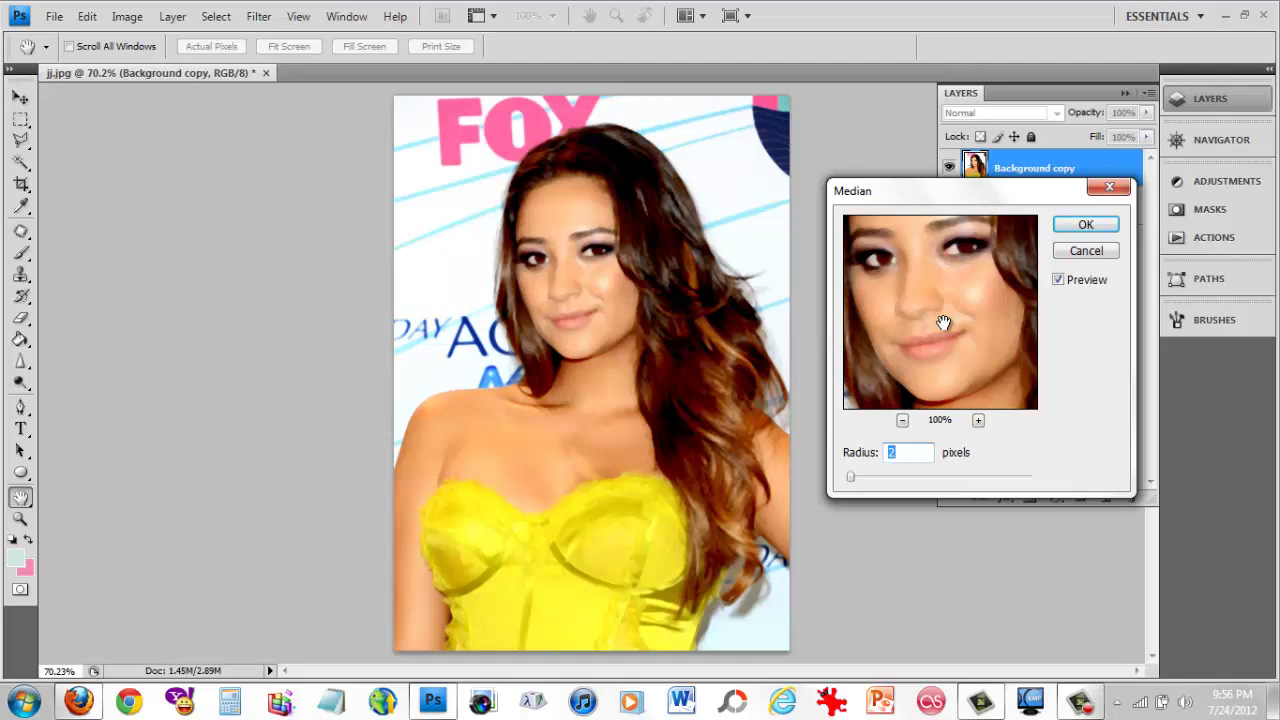
Try out Median radii of 31, 8, 5 and 1 pixels on the Background copy layer.
{"action": "left_click", "coordinate": [904, 476]}
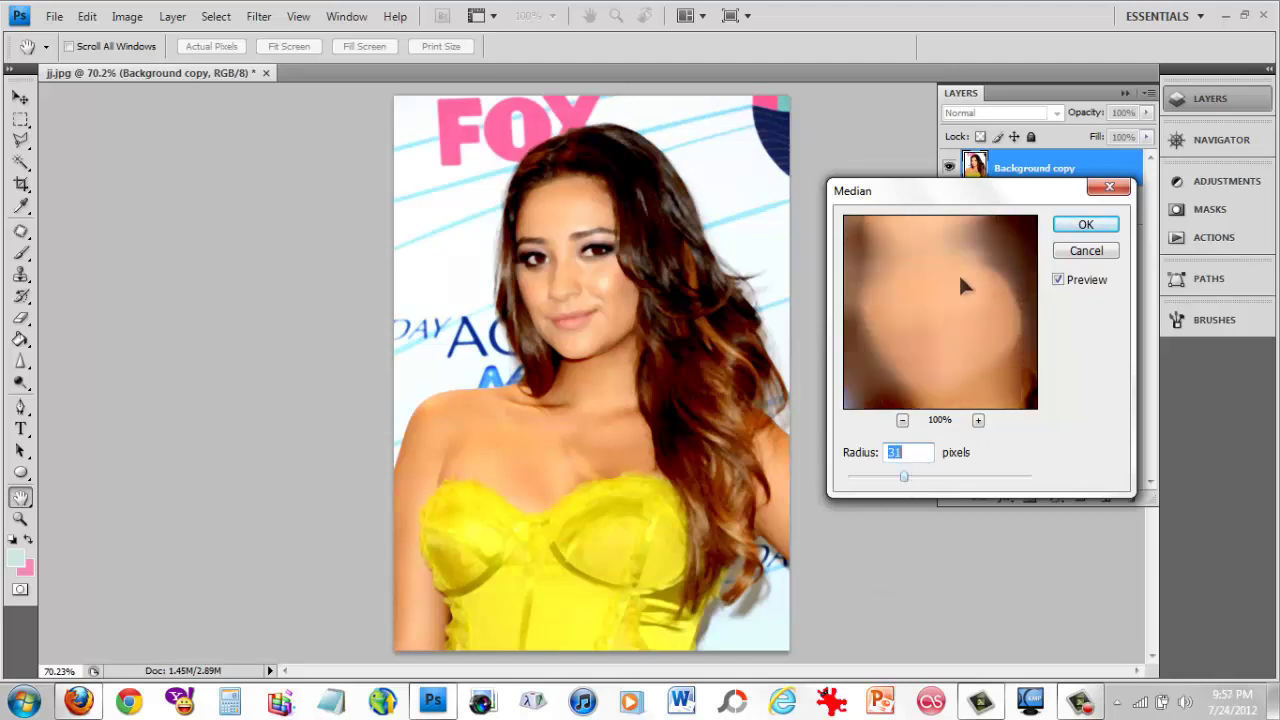
{"action": "left_click", "coordinate": [866, 478]}
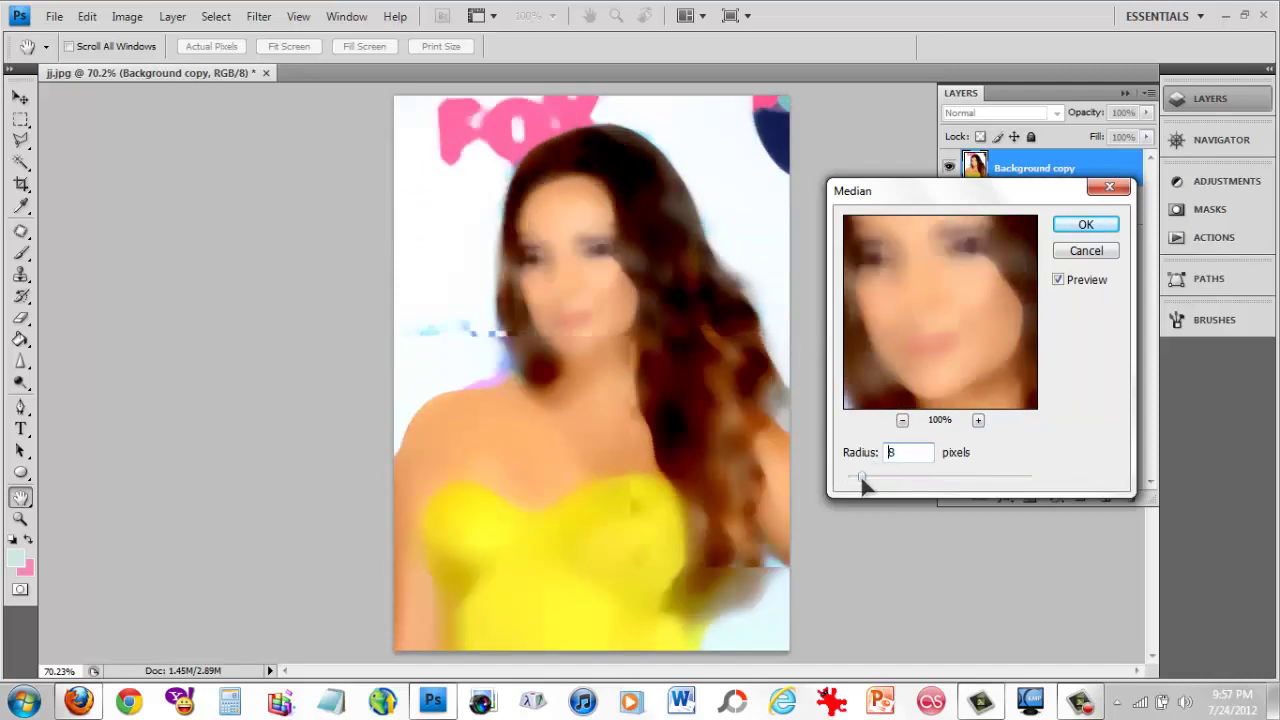
{"action": "left_click_drag", "start_coordinate": [863, 482], "coordinate": [856, 479]}
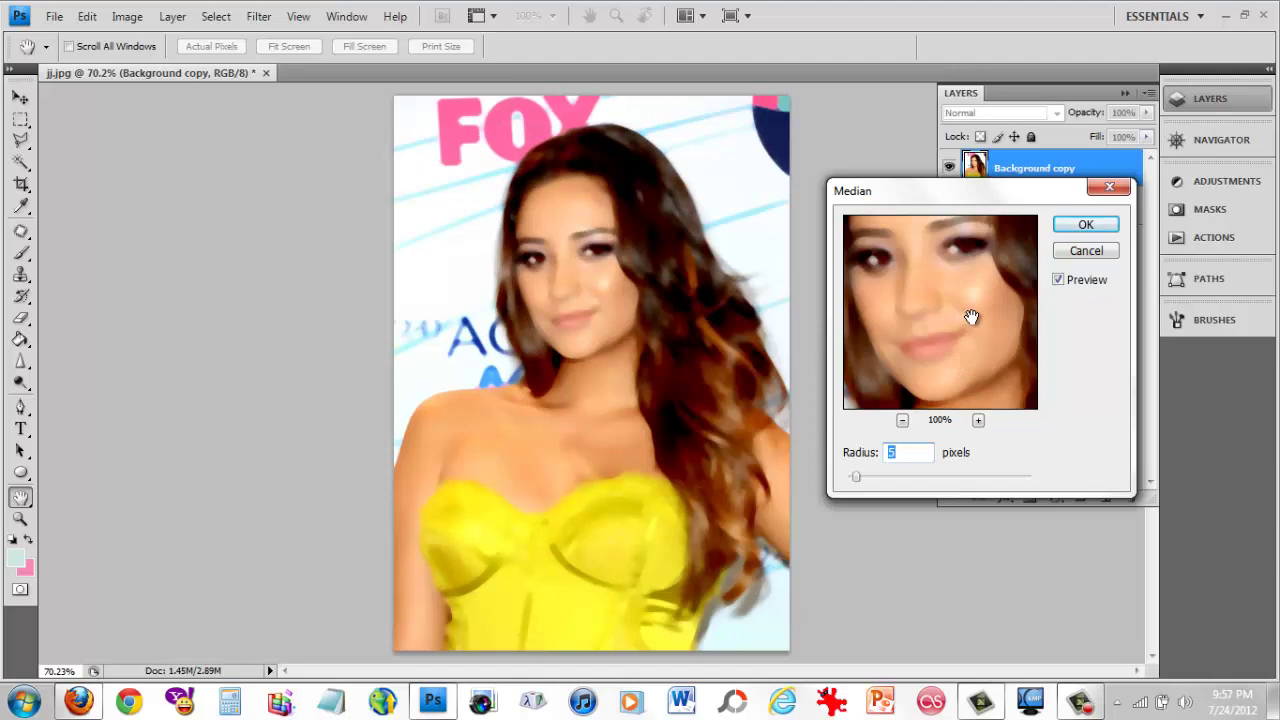
{"action": "key", "text": "Down"}
{"action": "key", "text": "Down"}
{"action": "key", "text": "Down"}
{"action": "key", "text": "Down"}
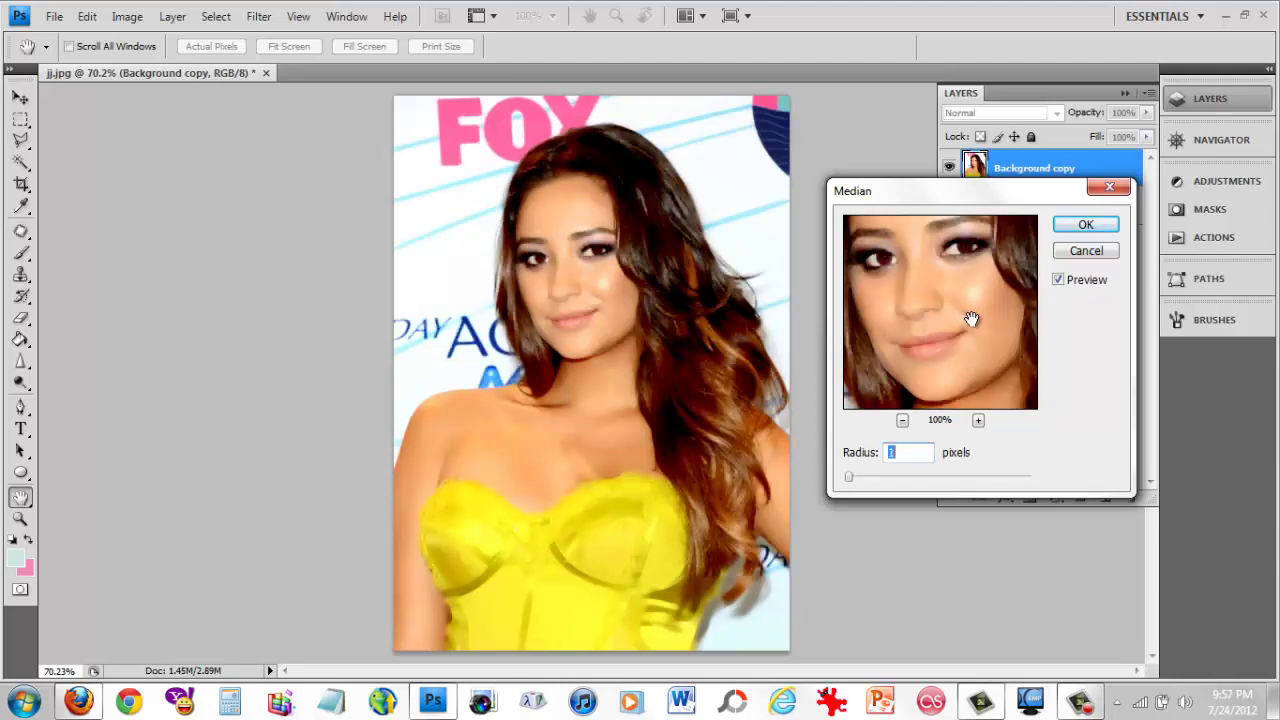
Apply the Median filter to the Background copy layer with a radius of 2 pixels.
{"action": "key", "text": "Up"}
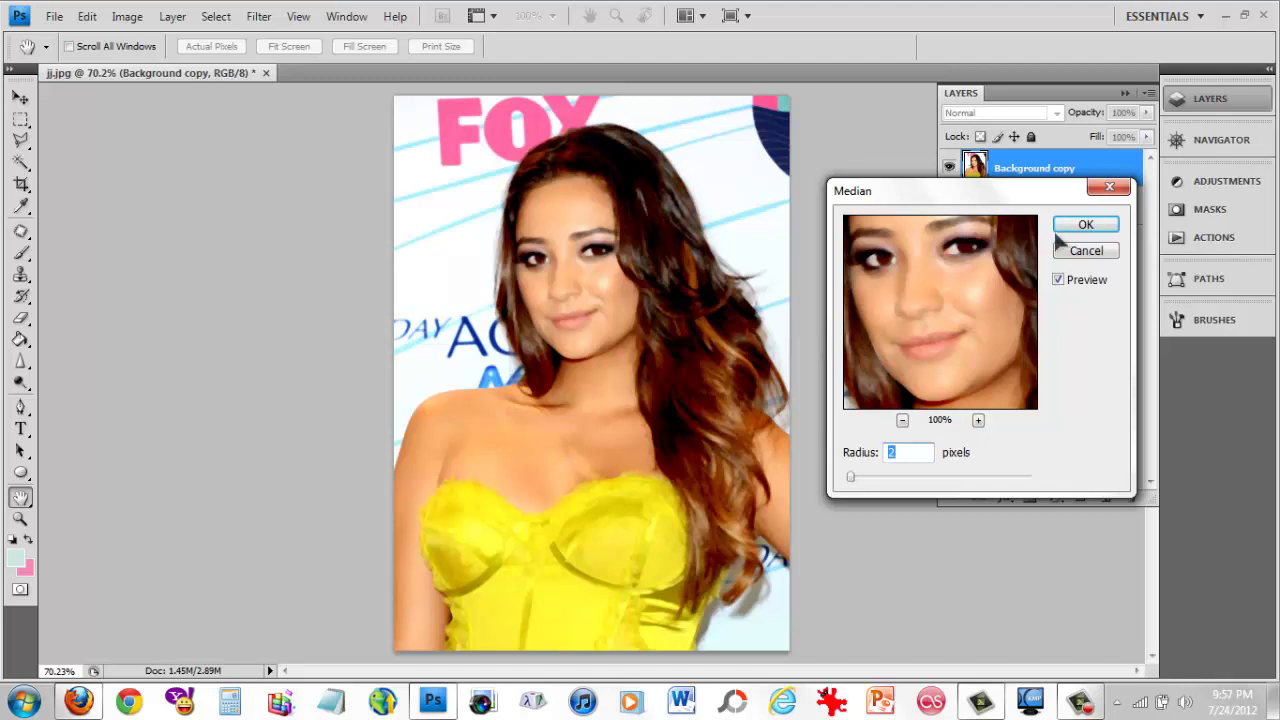
{"action": "left_click", "coordinate": [1085, 224]}
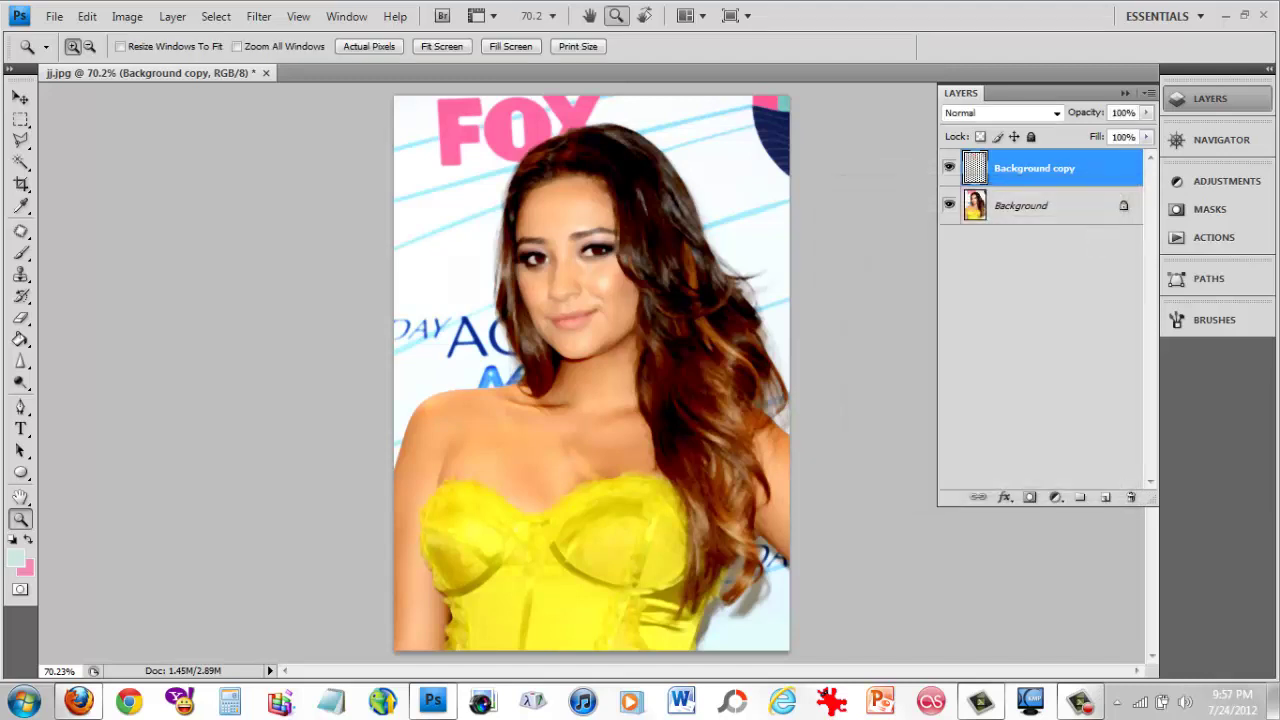
Add a layer mask that reveals all to the Background copy layer and make the mask active.
{"action": "left_click", "coordinate": [180, 24]}
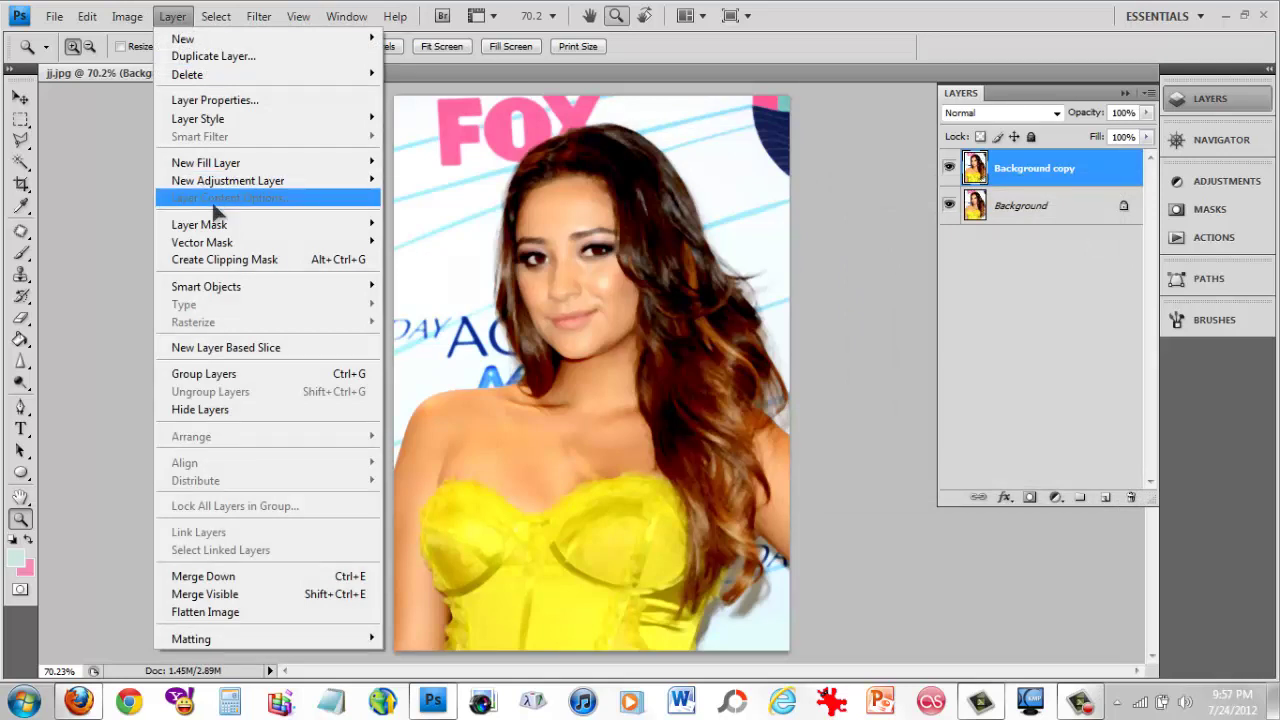
{"action": "mouse_move", "coordinate": [228, 233]}
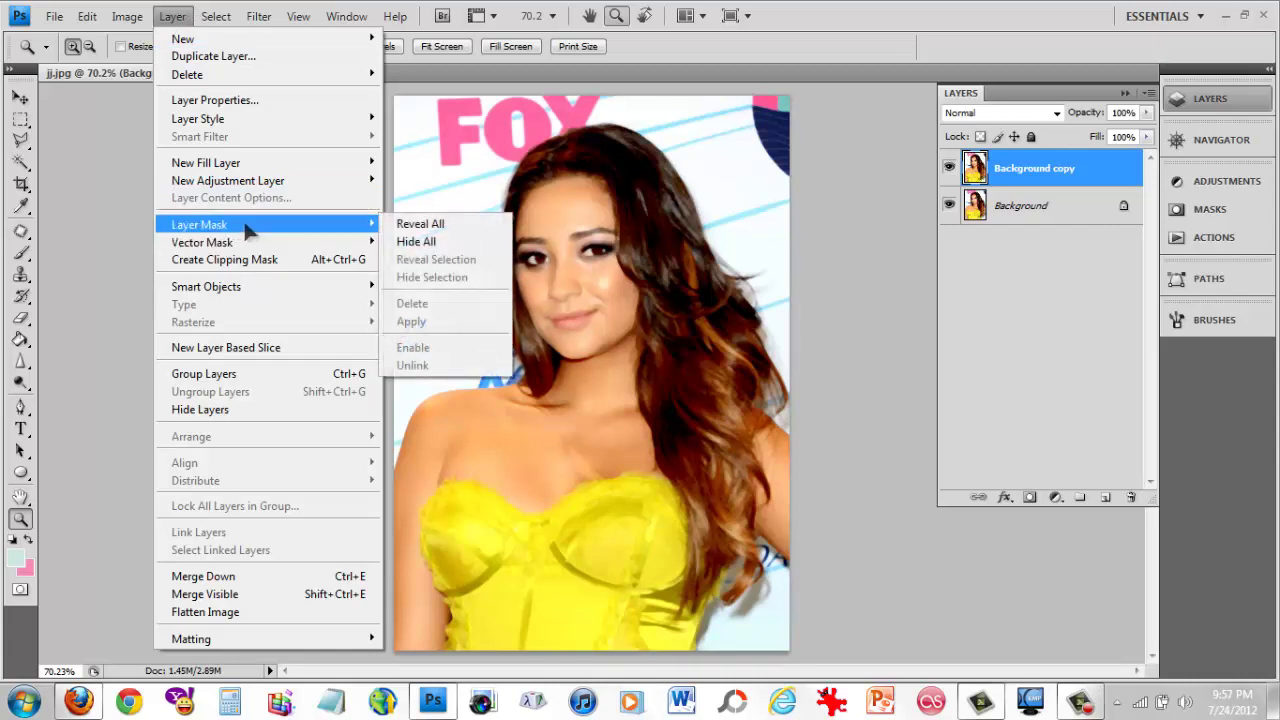
{"action": "left_click", "coordinate": [468, 223]}
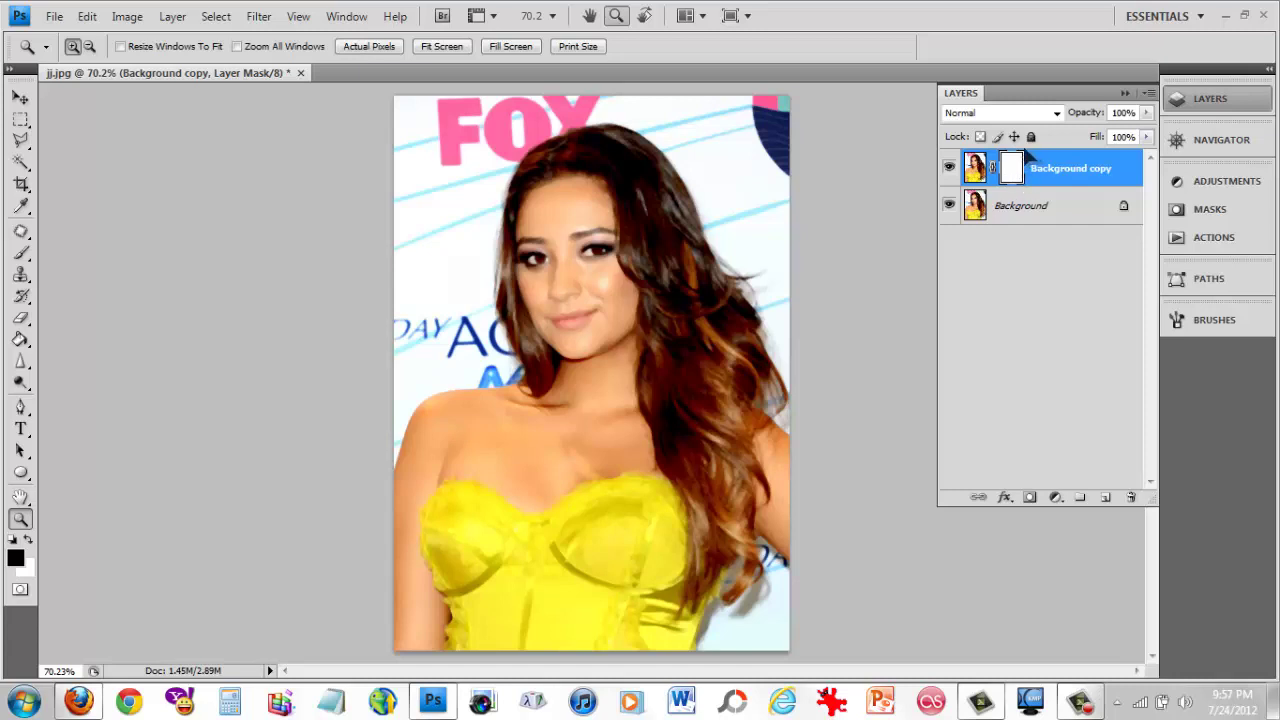
{"action": "left_click", "coordinate": [975, 168]}
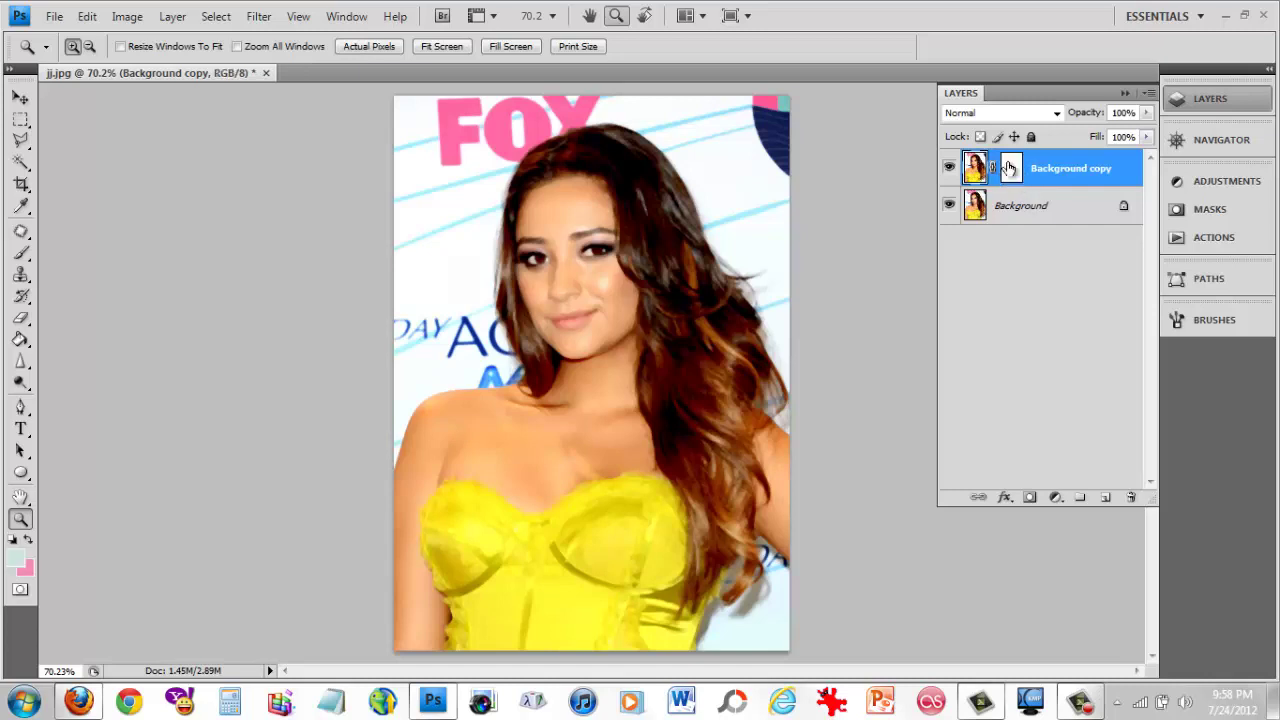
{"action": "left_click", "coordinate": [1011, 186]}
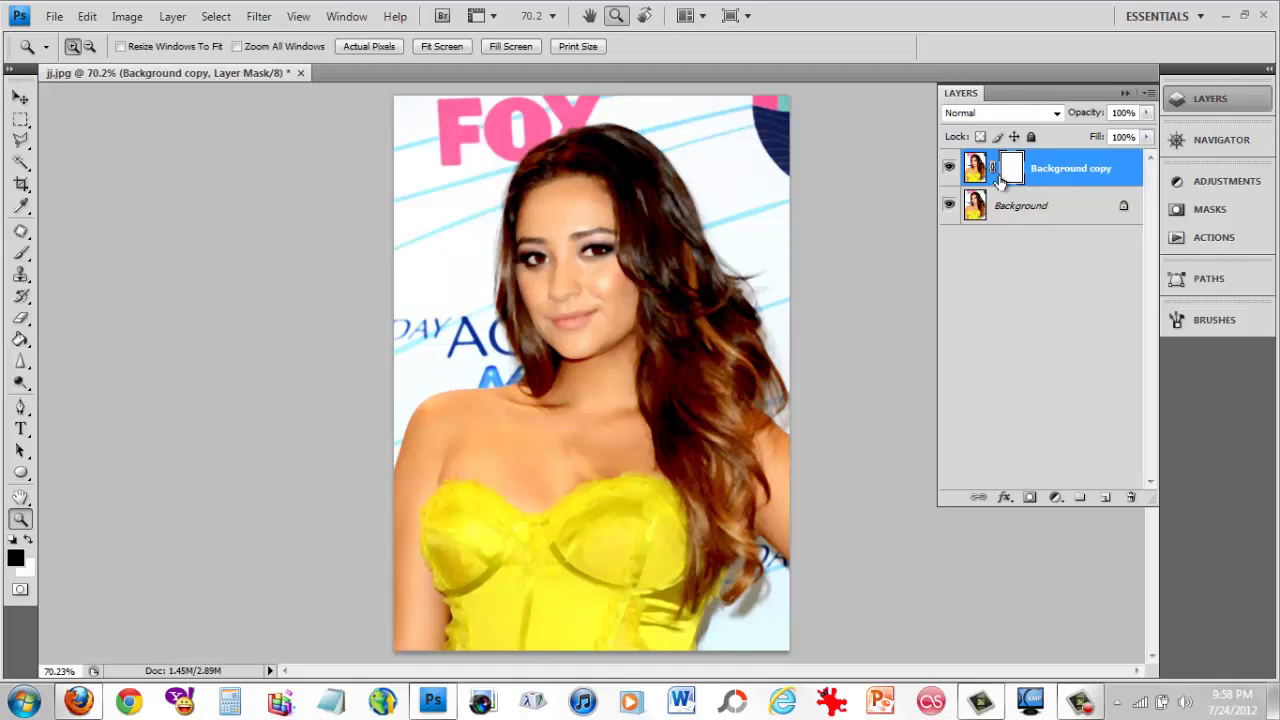
{"action": "left_click", "coordinate": [176, 20]}
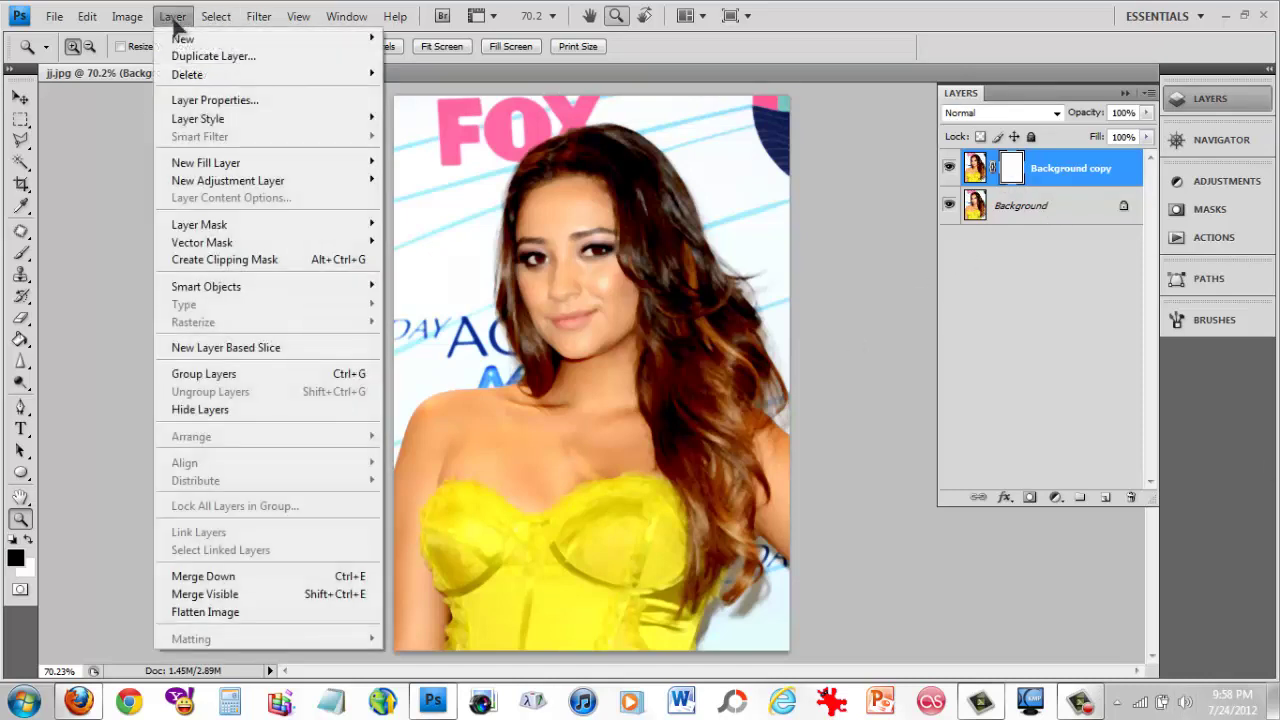
{"action": "mouse_move", "coordinate": [125, 20]}
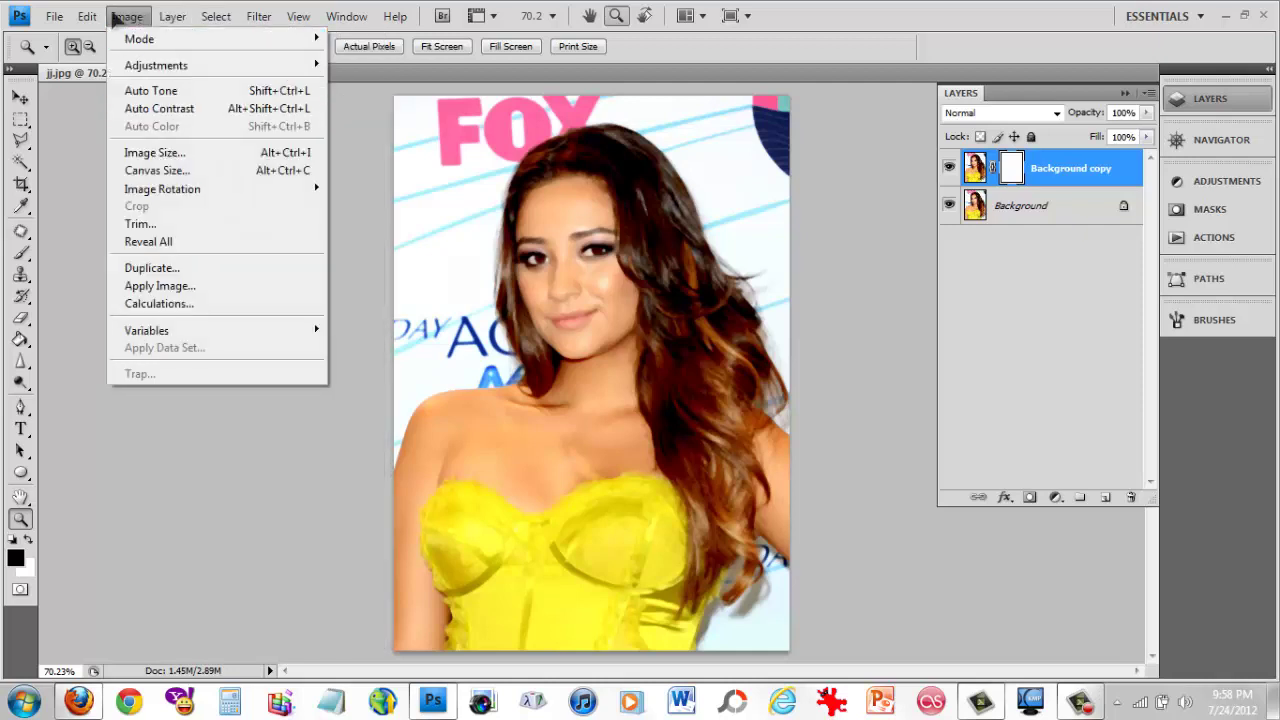
{"action": "left_click", "coordinate": [195, 289]}
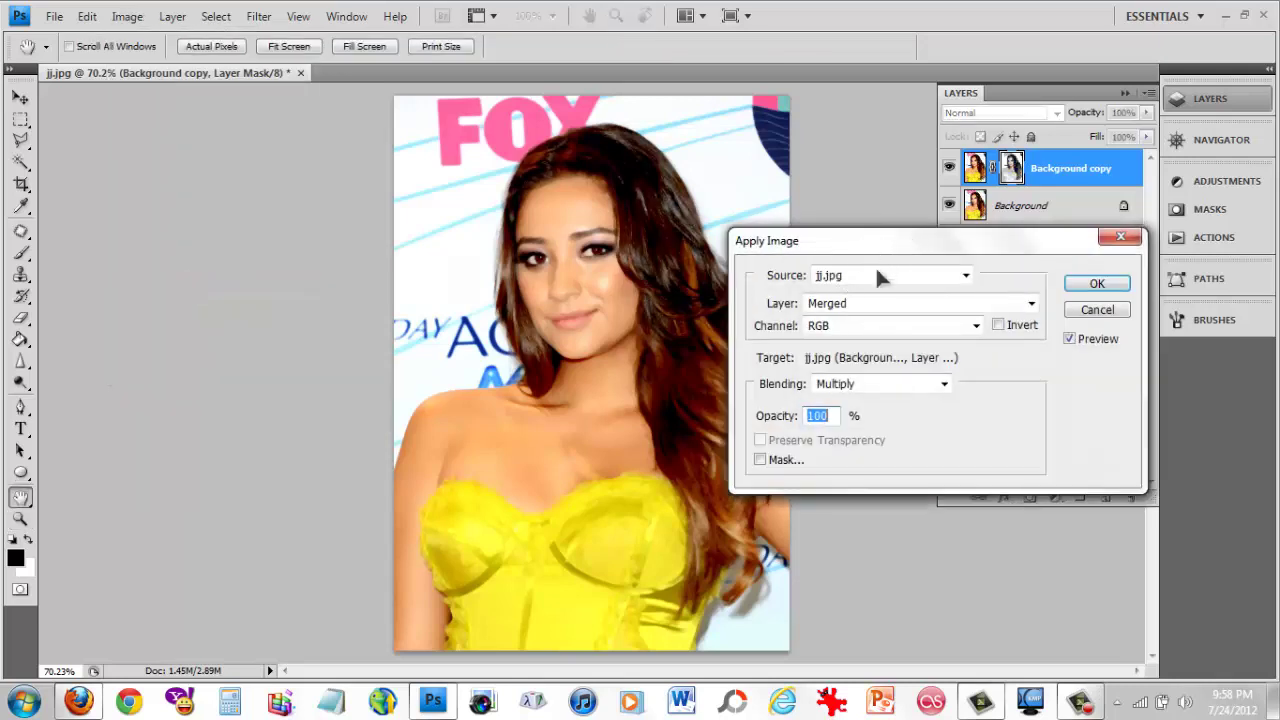
{"action": "left_click_drag", "start_coordinate": [886, 241], "coordinate": [949, 239]}
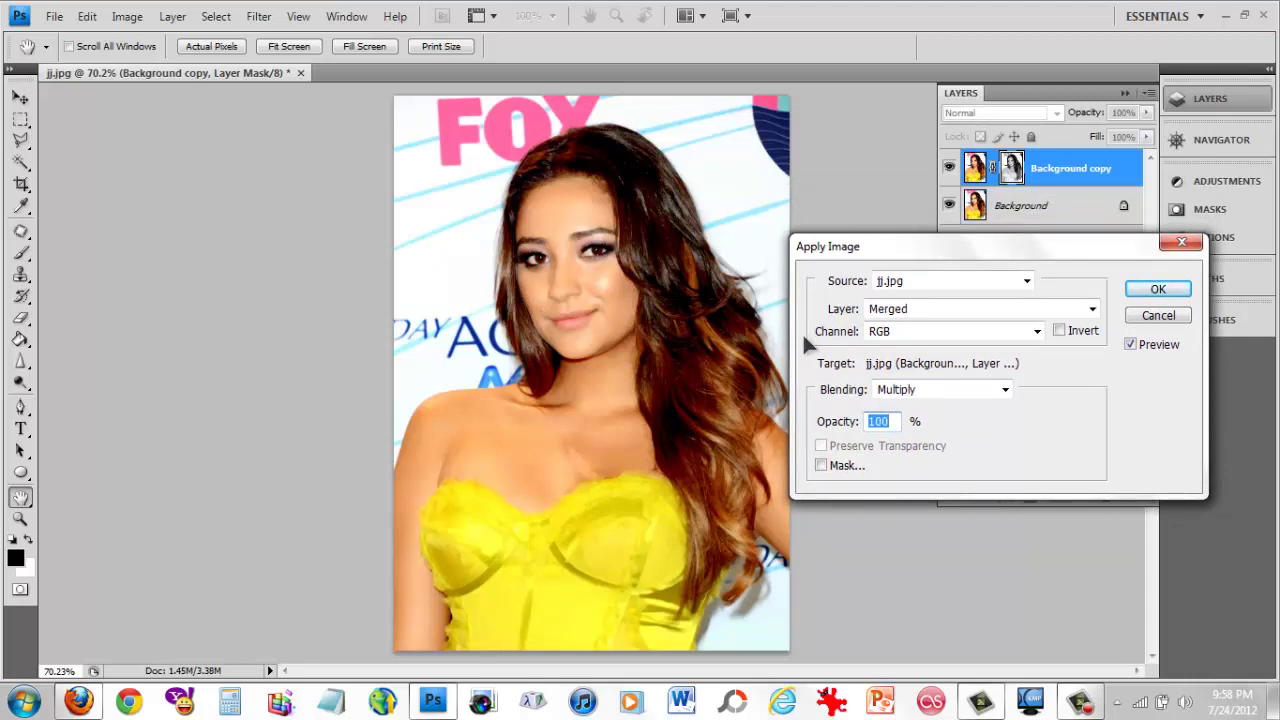
{"action": "left_click", "coordinate": [1158, 315]}
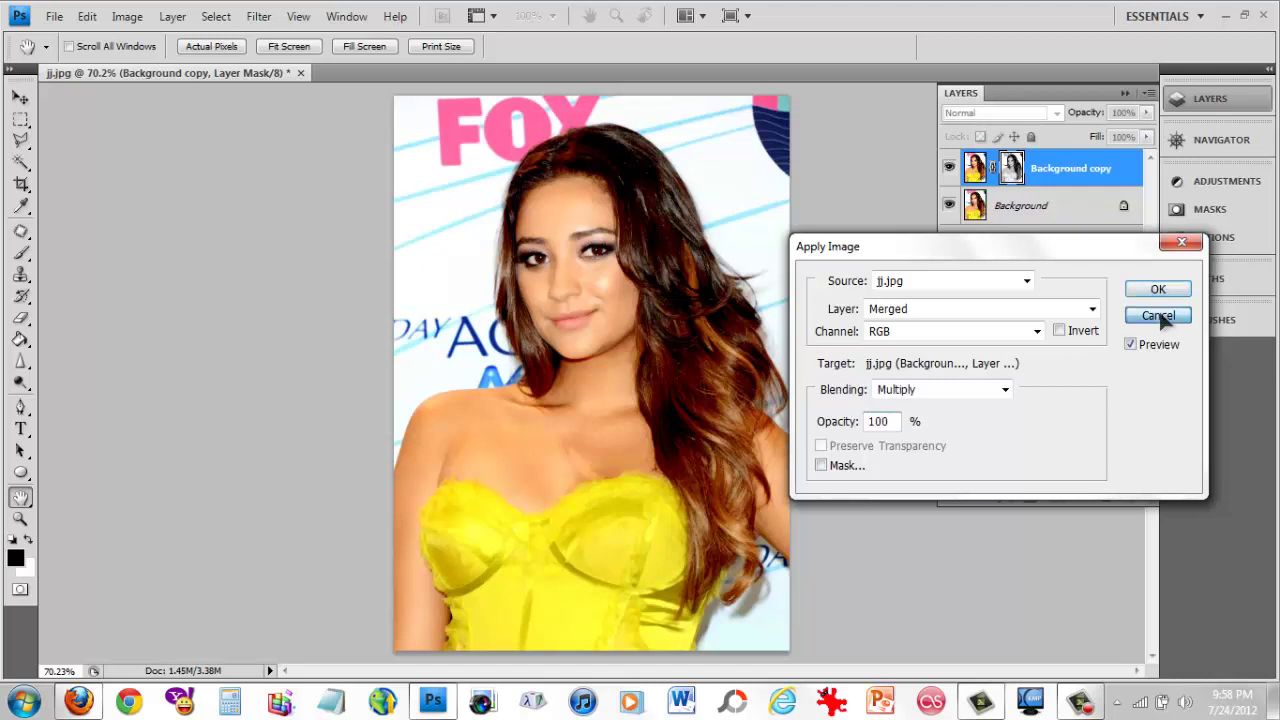
Start Apply Image on the Background copy's layer mask with the Background layer of jj.jpg as the source.
{"action": "left_click", "coordinate": [127, 16]}
{"action": "left_click", "coordinate": [130, 286]}
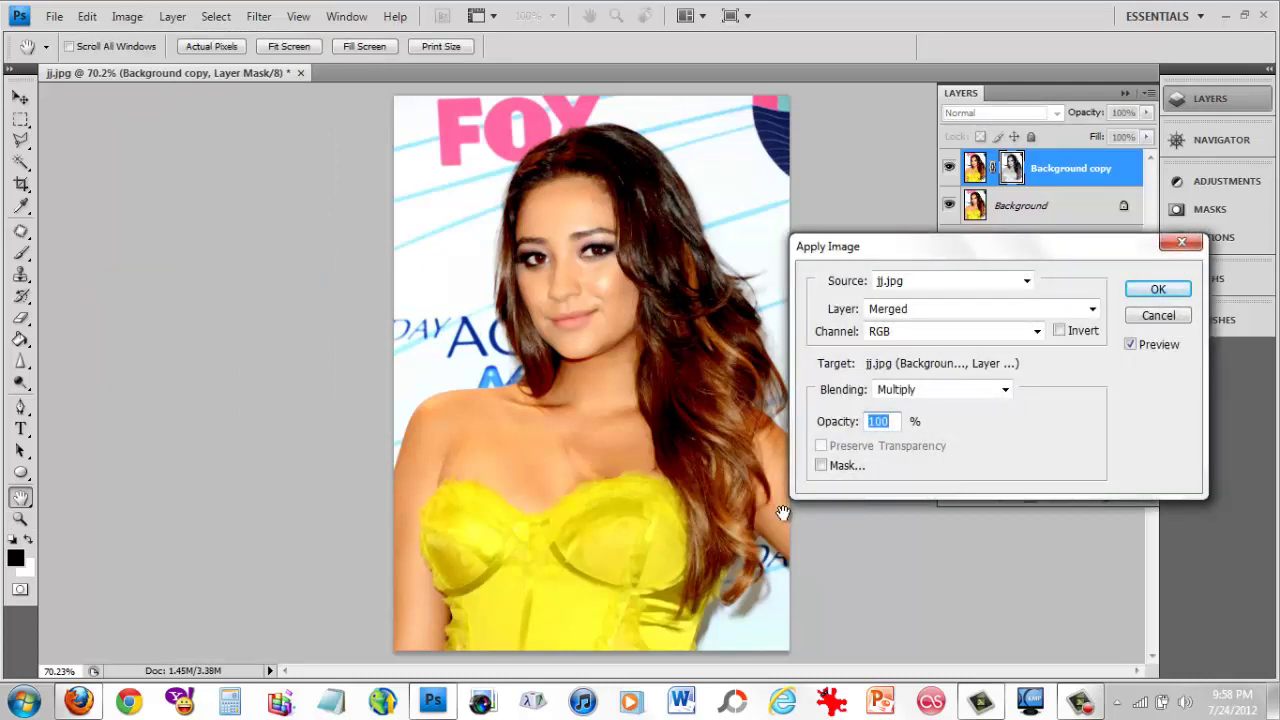
{"action": "left_click", "coordinate": [1049, 308]}
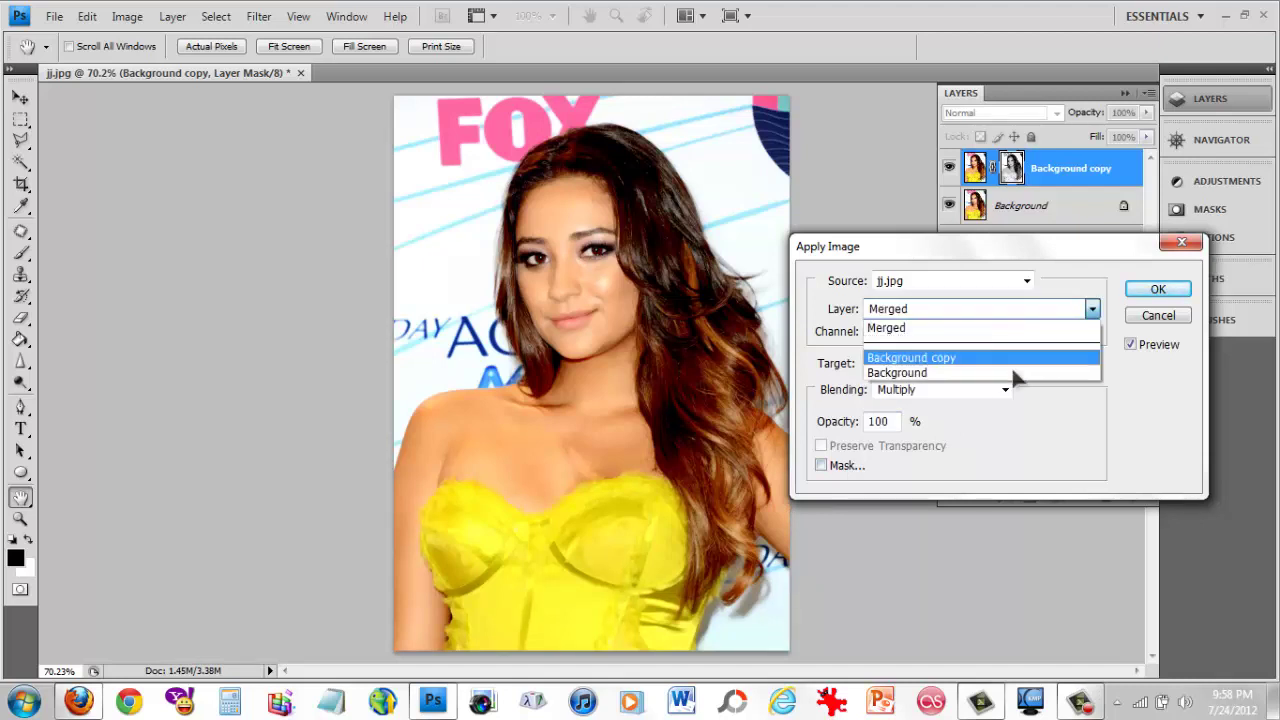
{"action": "left_click", "coordinate": [1011, 372]}
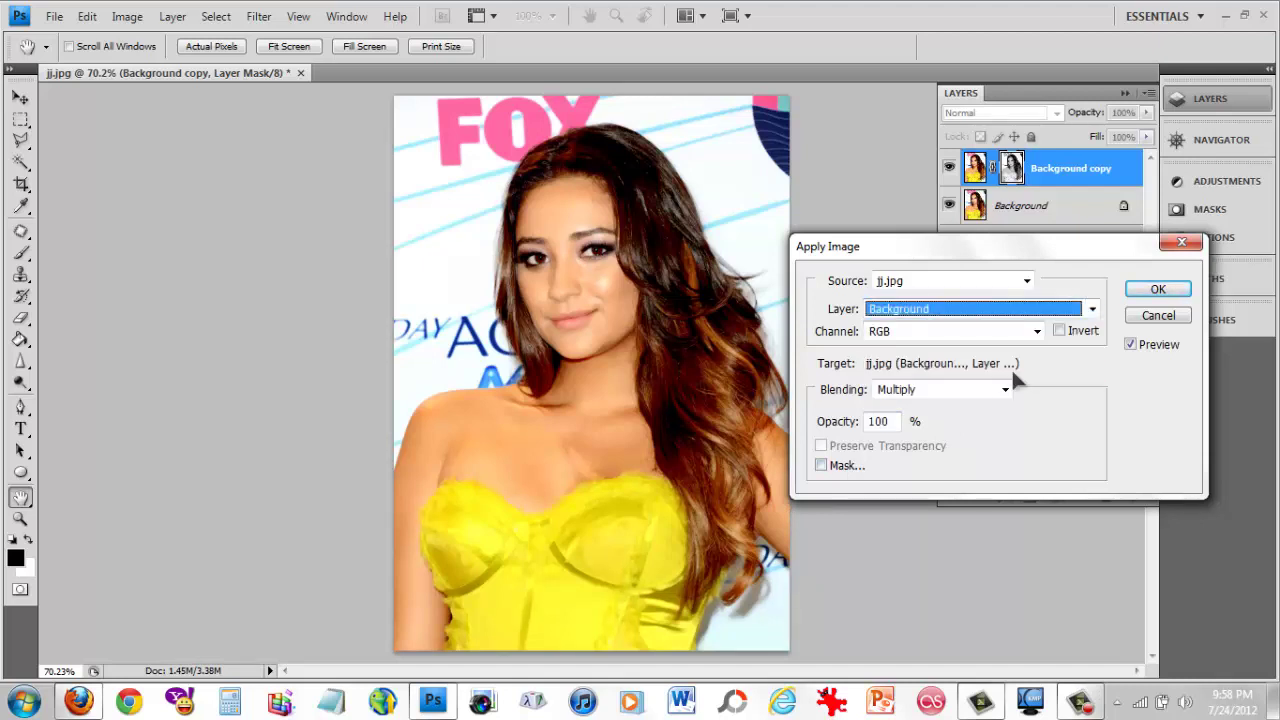
{"action": "left_click", "coordinate": [1017, 312]}
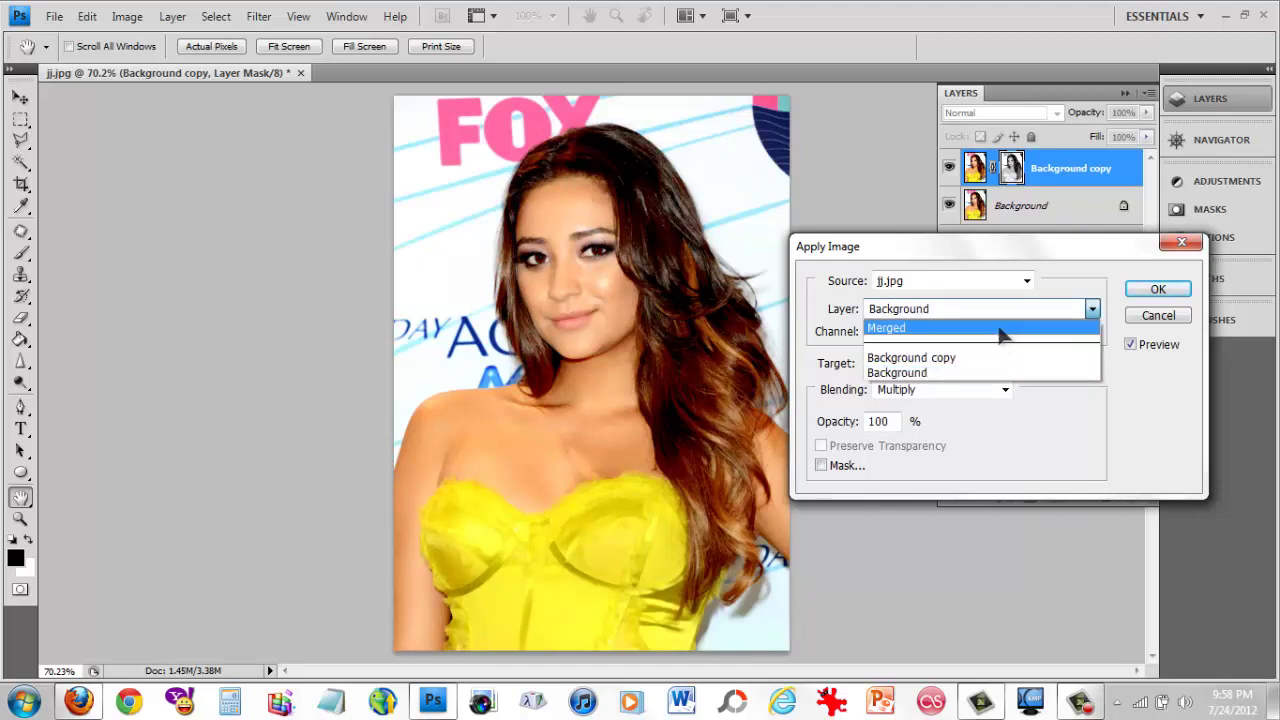
{"action": "left_click", "coordinate": [1003, 330]}
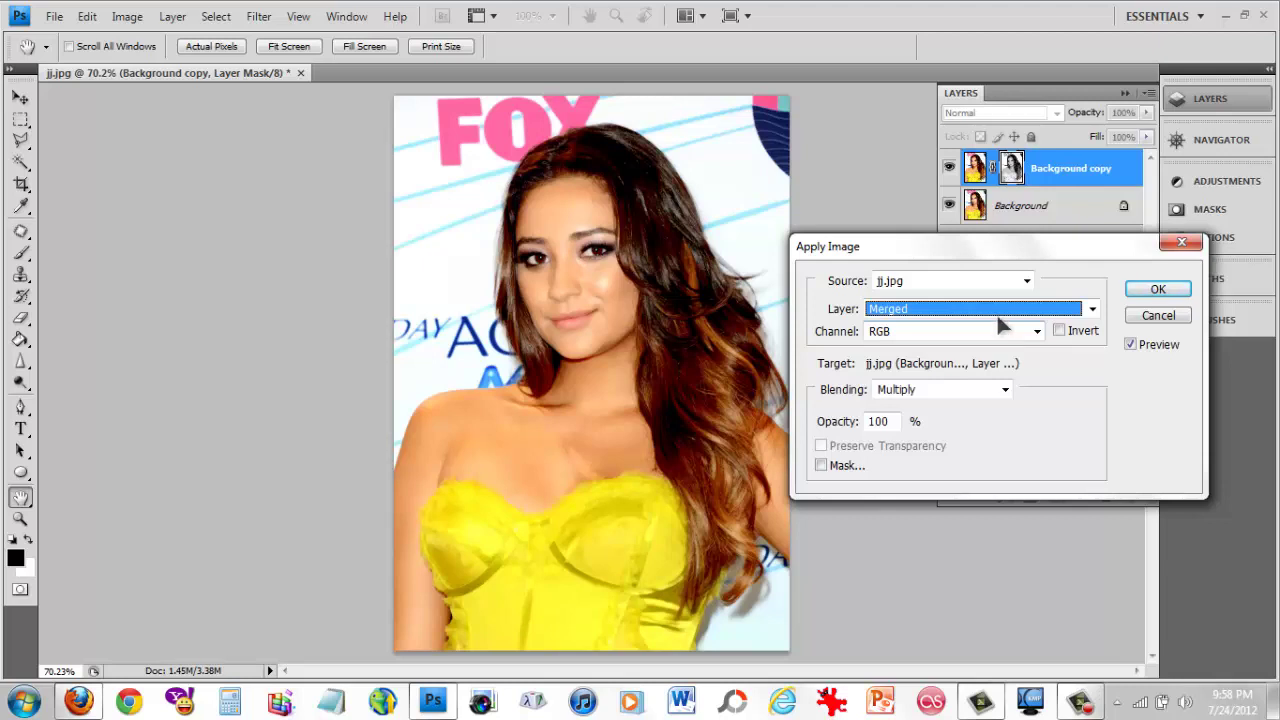
{"action": "left_click", "coordinate": [1000, 310]}
{"action": "left_click", "coordinate": [972, 376]}
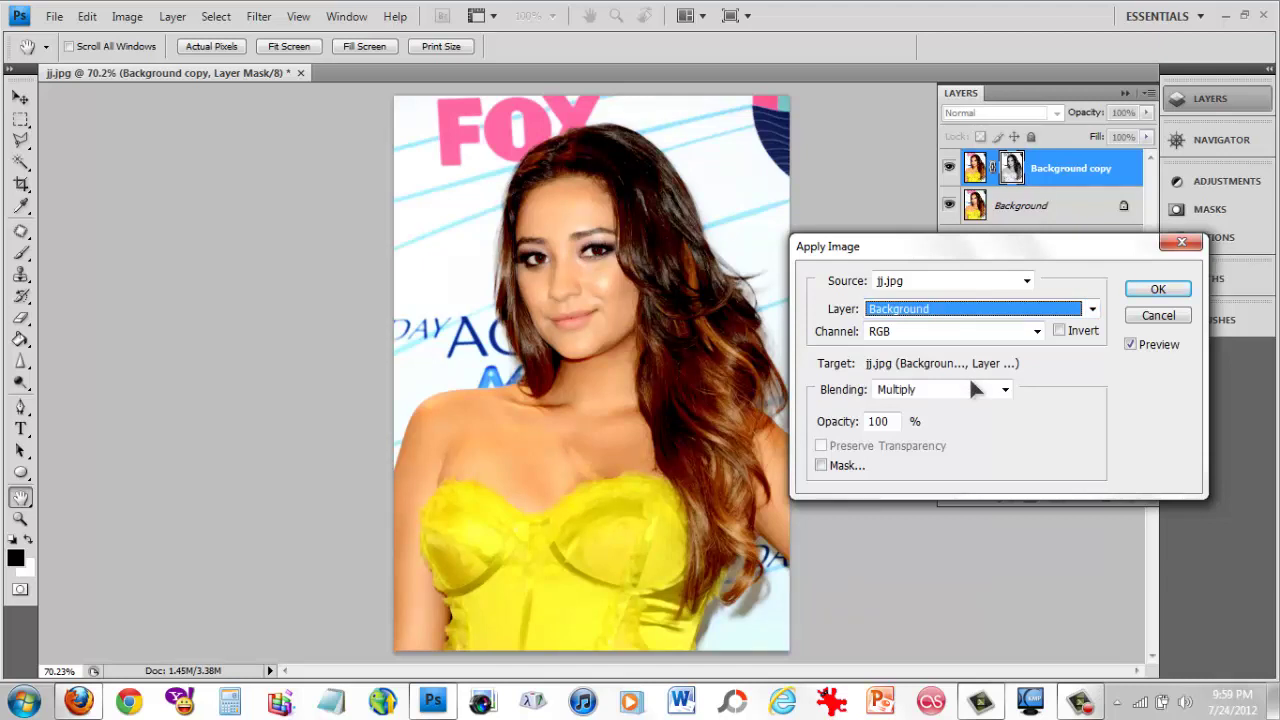
Apply the image to the mask with Normal blending, the RGB channel uninverted and 100% opacity.
{"action": "left_click", "coordinate": [1059, 330]}
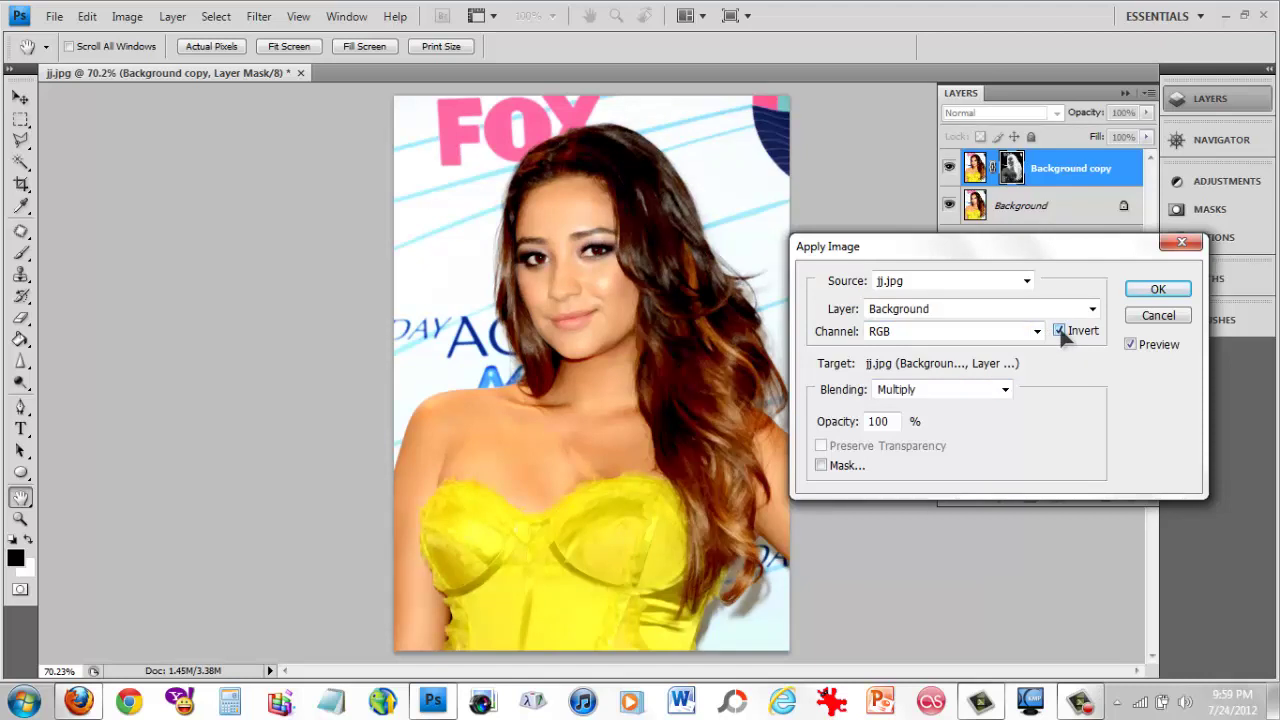
{"action": "left_click", "coordinate": [1059, 331]}
{"action": "left_click", "coordinate": [925, 391]}
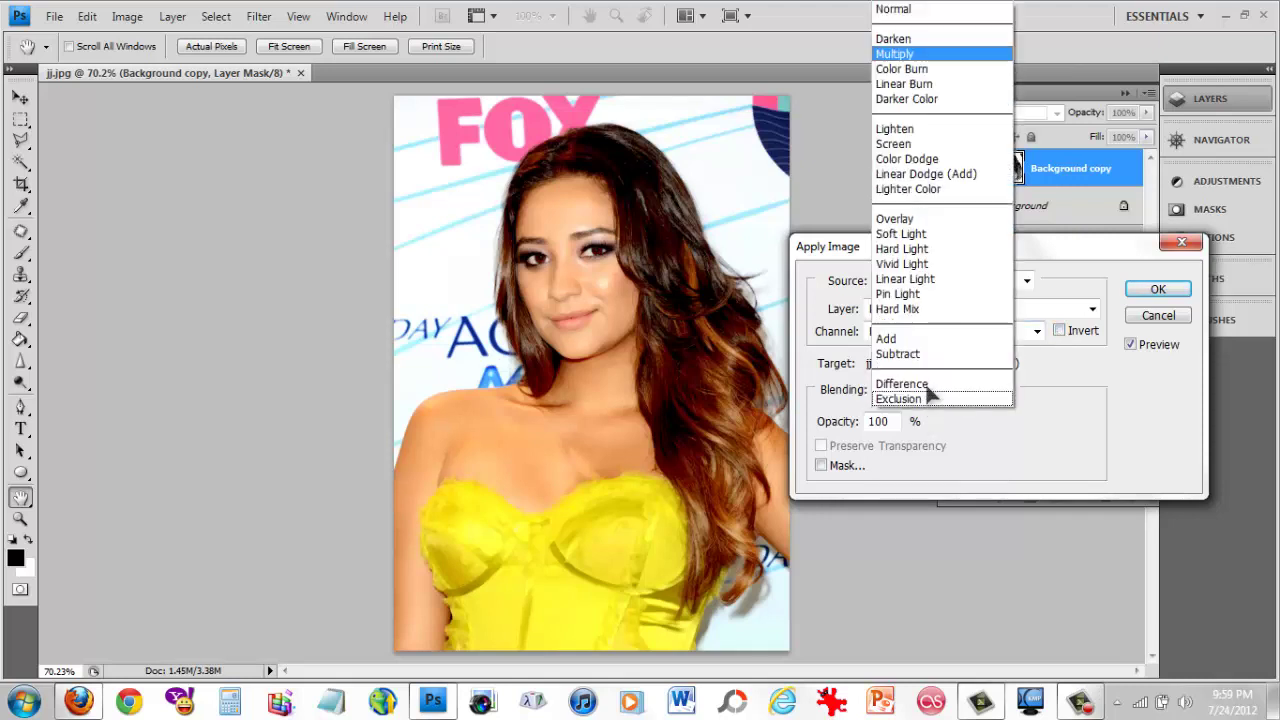
{"action": "left_click", "coordinate": [956, 10]}
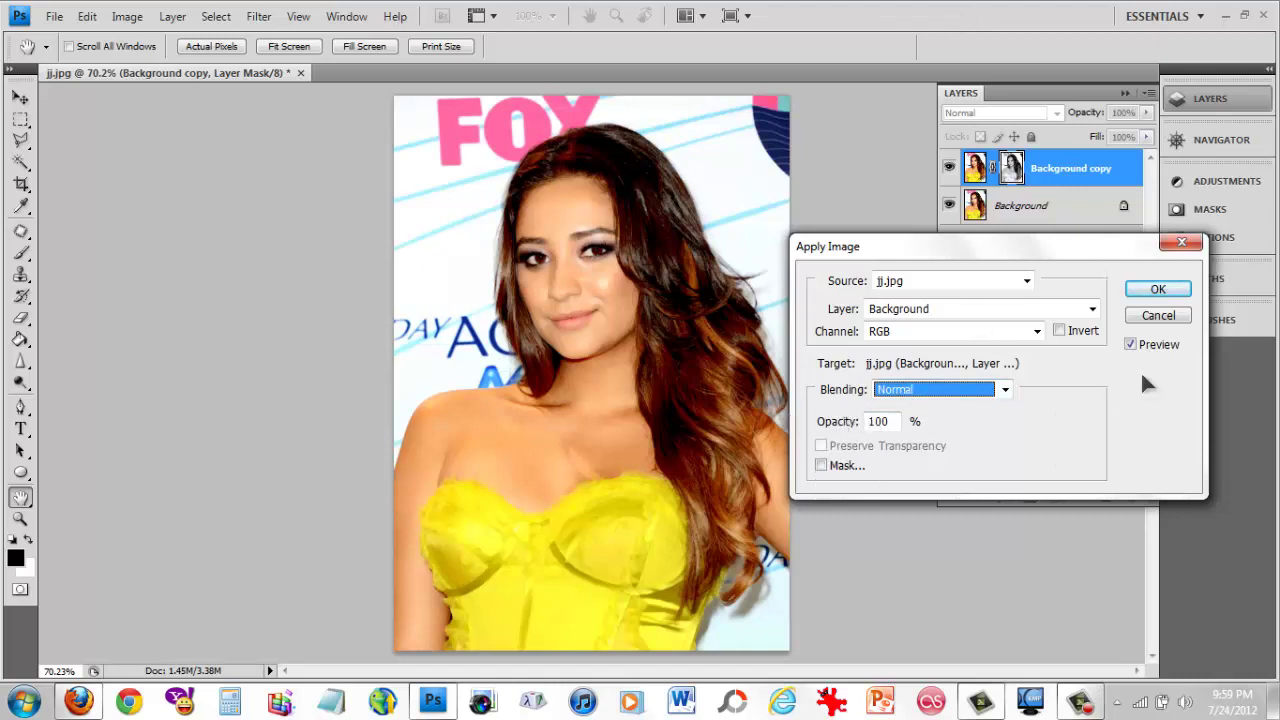
{"action": "left_click", "coordinate": [1062, 332]}
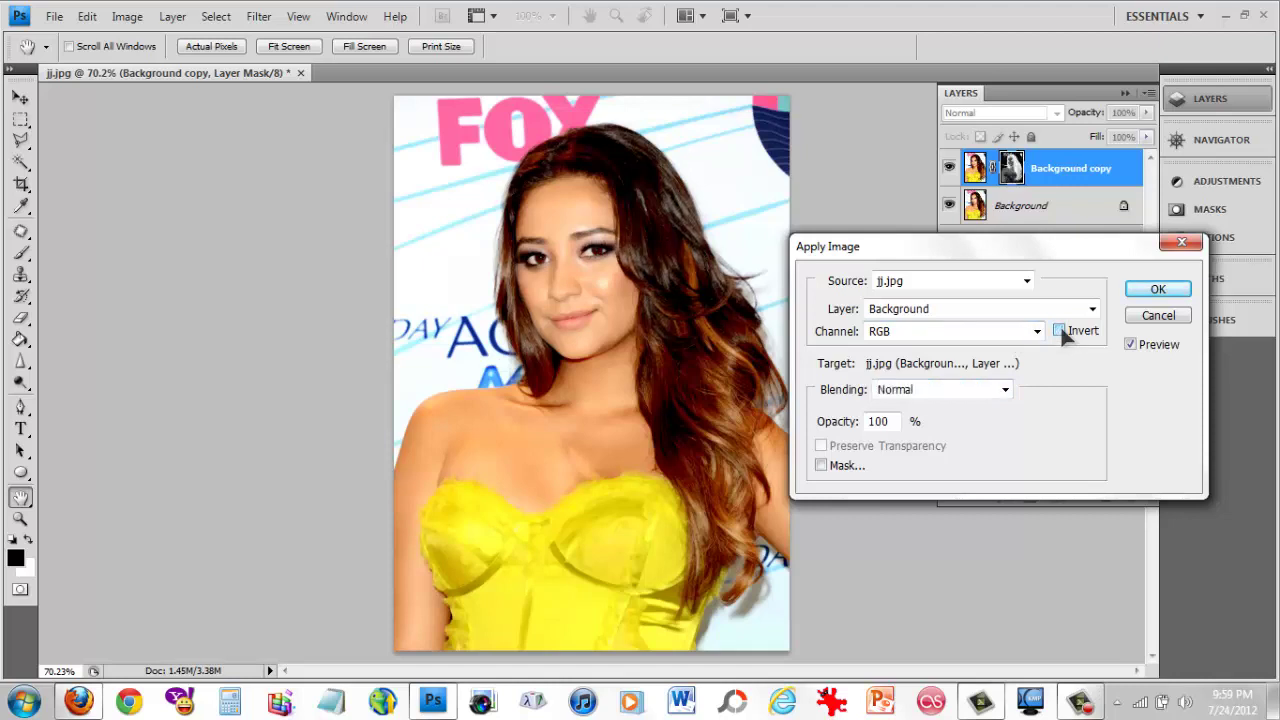
{"action": "left_click", "coordinate": [1061, 331]}
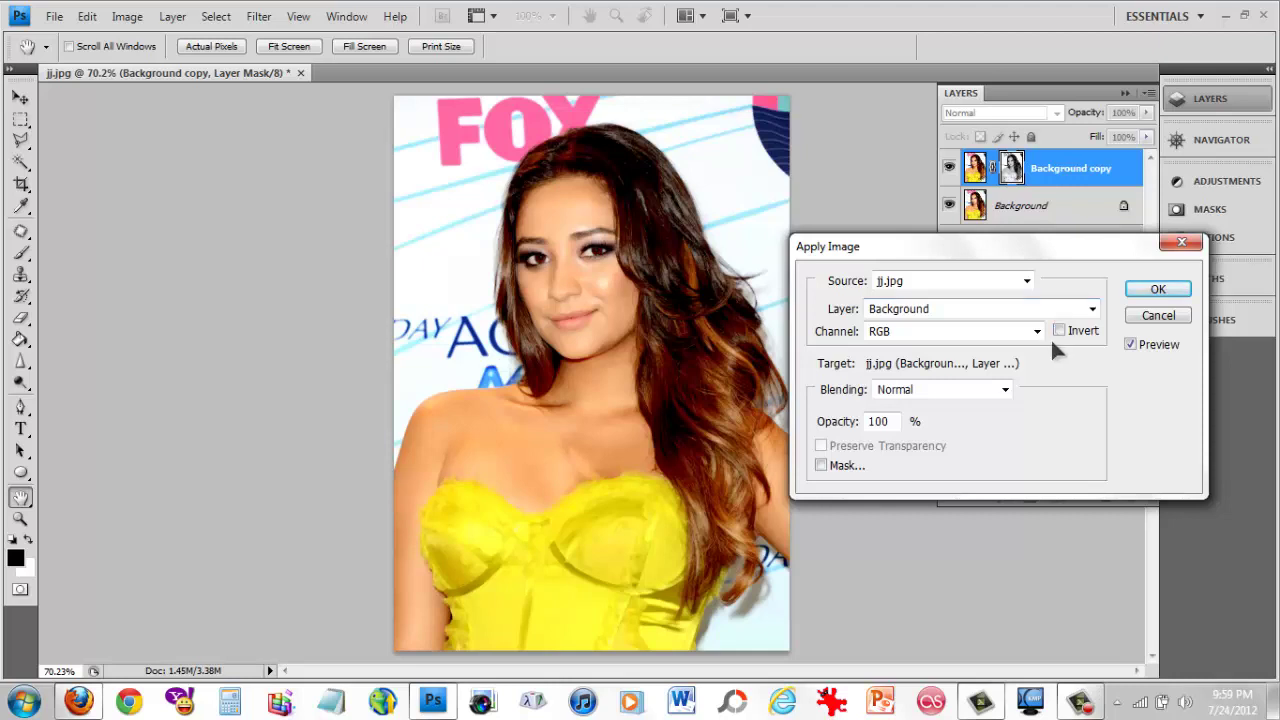
{"action": "left_click", "coordinate": [1150, 289]}
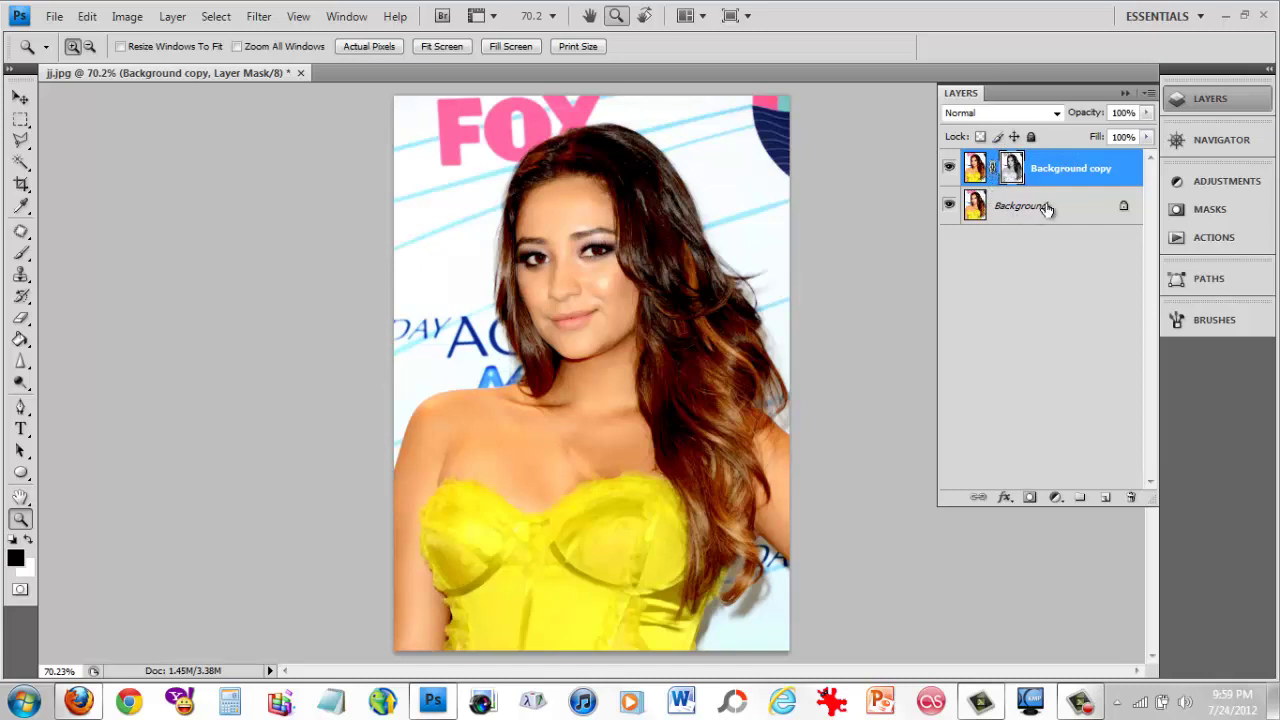
Run the Find Edges filter on the layer mask of the Background copy.
{"action": "left_click", "coordinate": [261, 24]}
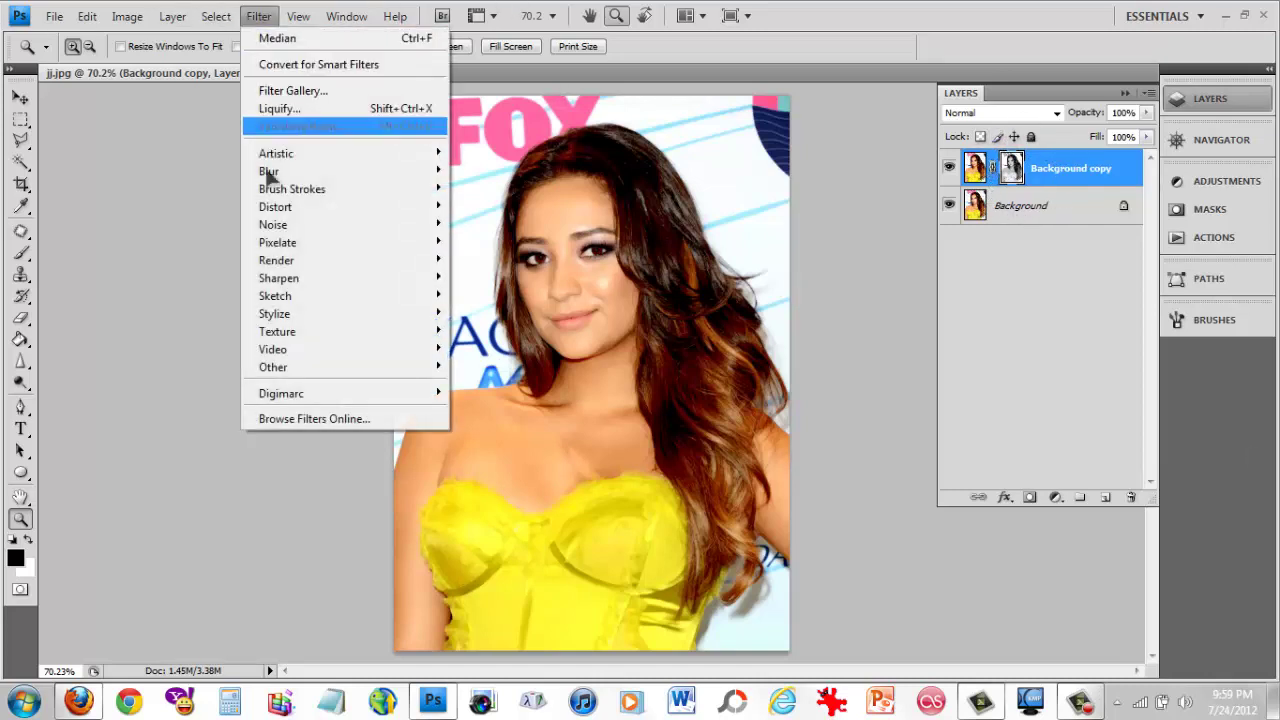
{"action": "mouse_move", "coordinate": [283, 315]}
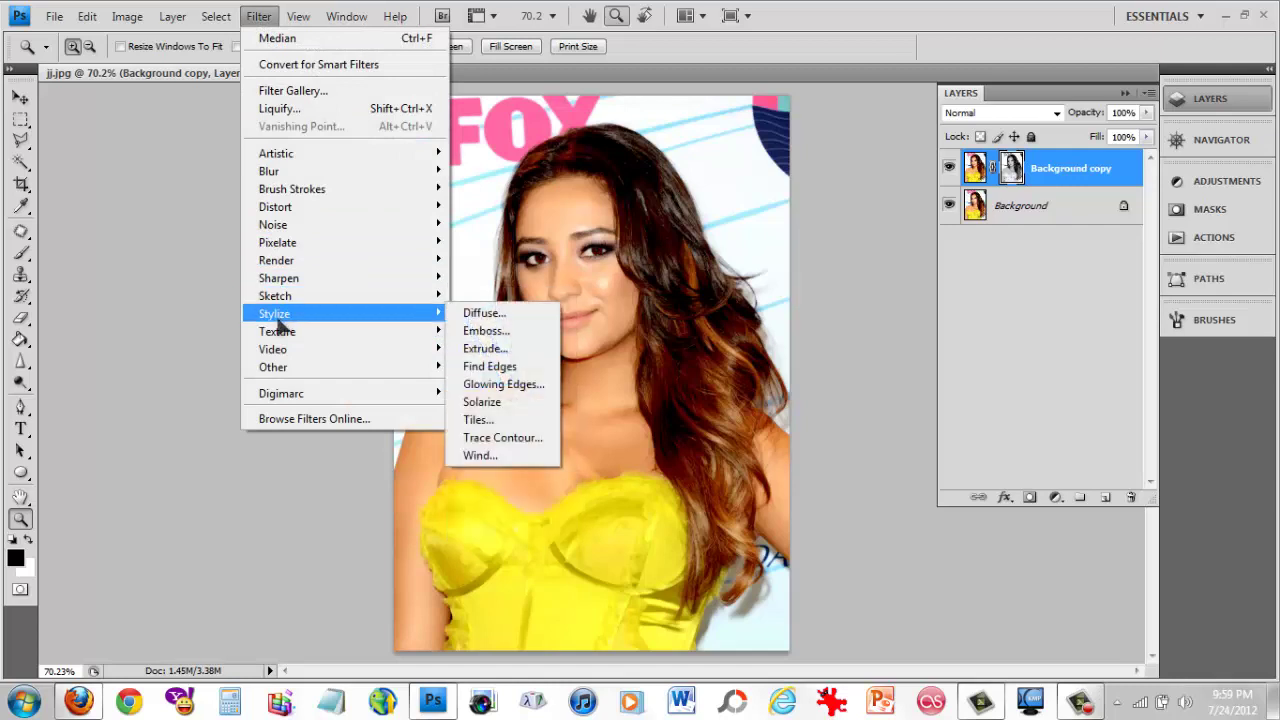
{"action": "left_click", "coordinate": [500, 367]}
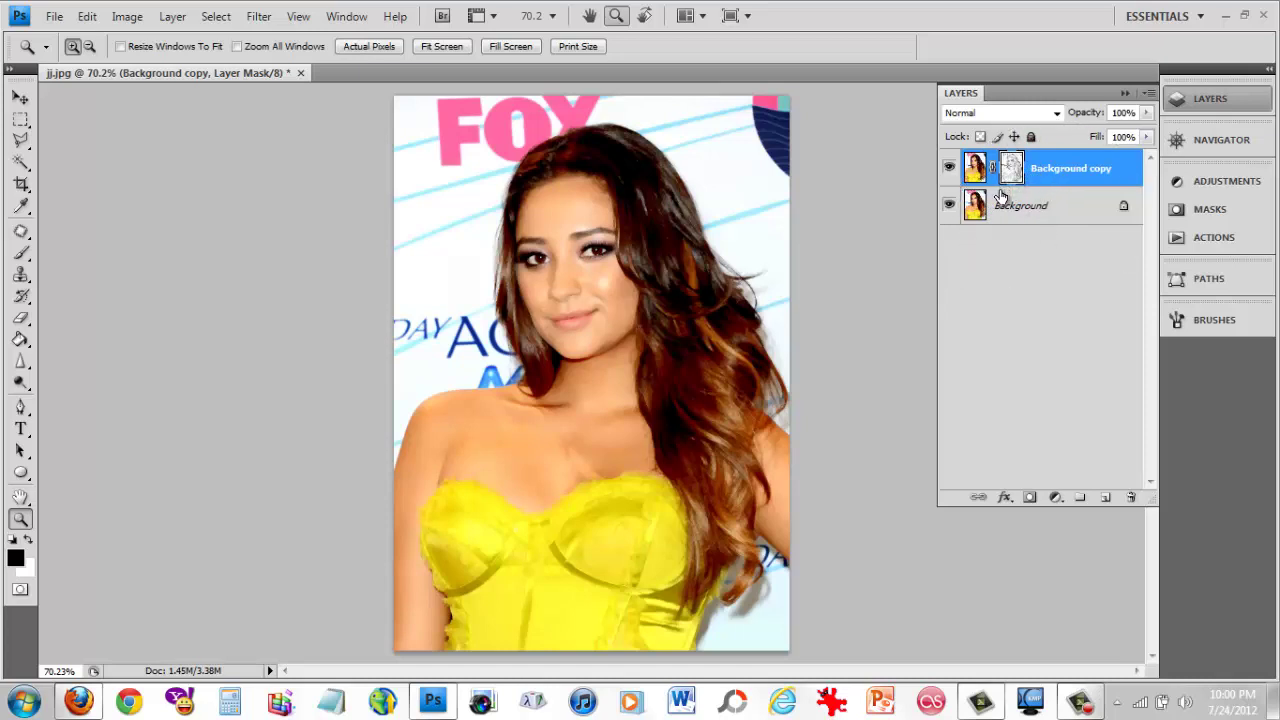
Soften the edge mask with a Gaussian Blur of 1.0 pixel radius, checking the face in the preview.
{"action": "left_click", "coordinate": [262, 17]}
{"action": "mouse_move", "coordinate": [278, 180]}
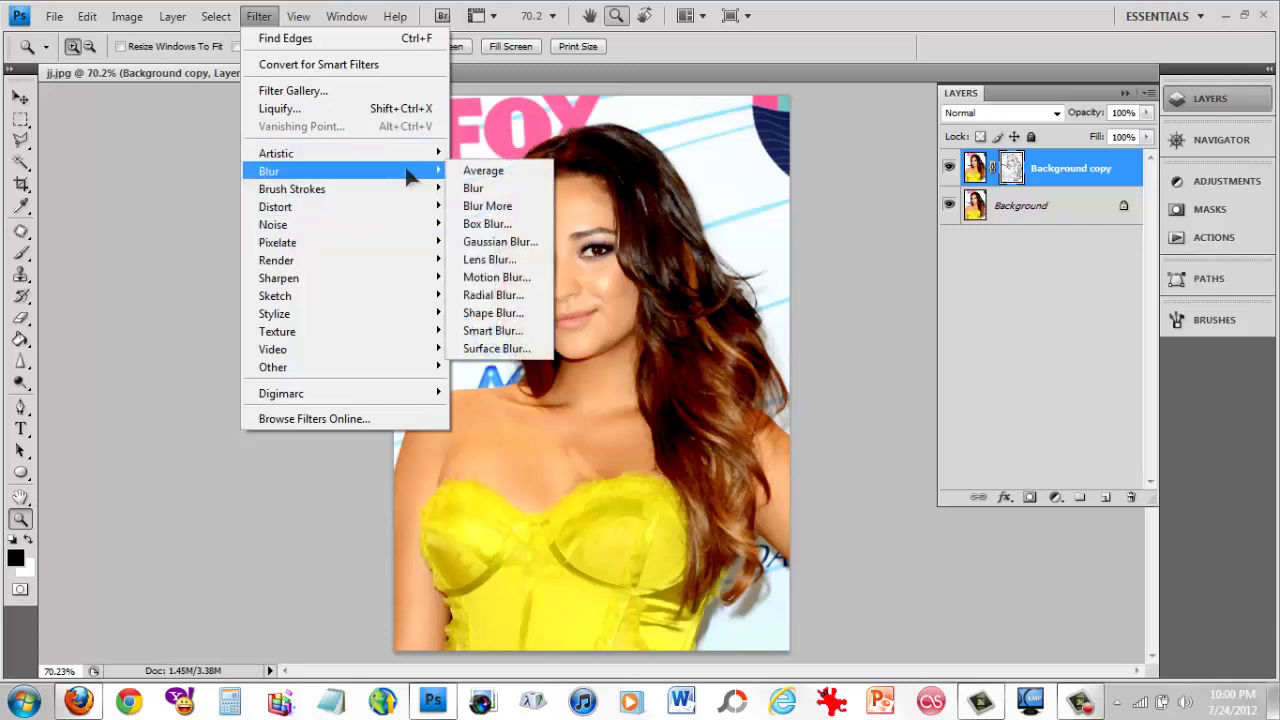
{"action": "left_click", "coordinate": [492, 241]}
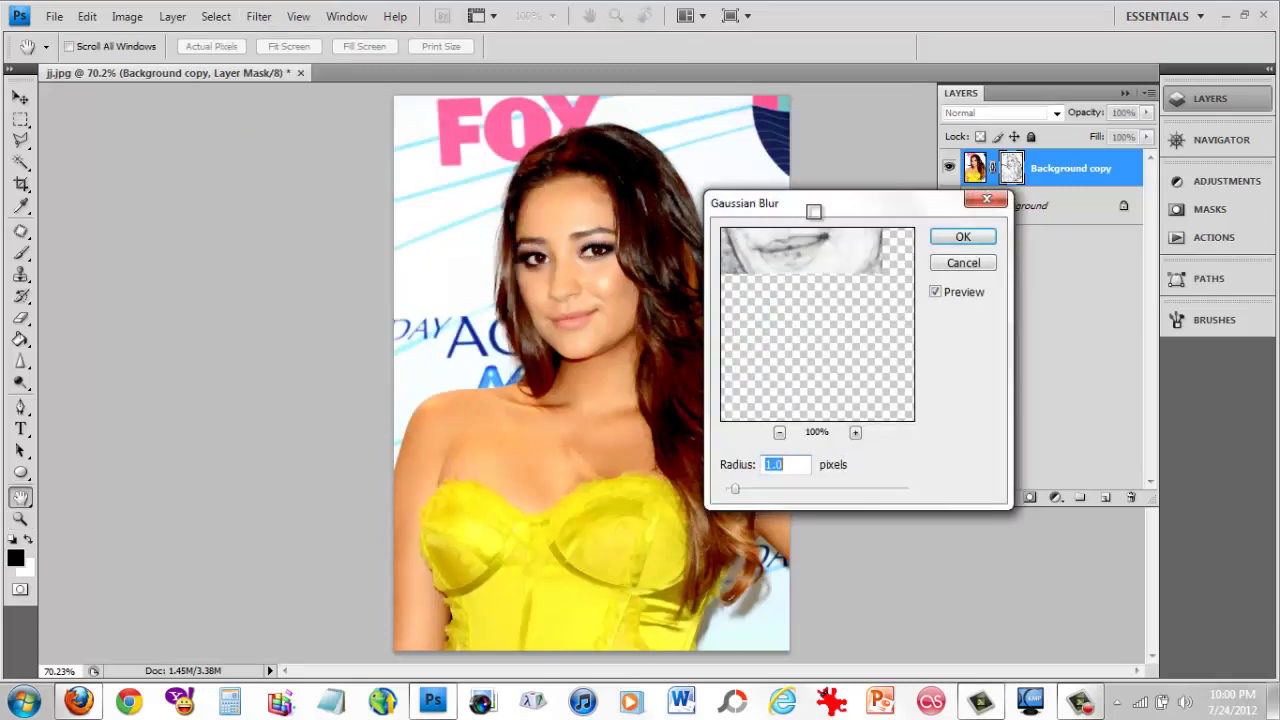
{"action": "left_click_drag", "start_coordinate": [820, 203], "coordinate": [943, 166]}
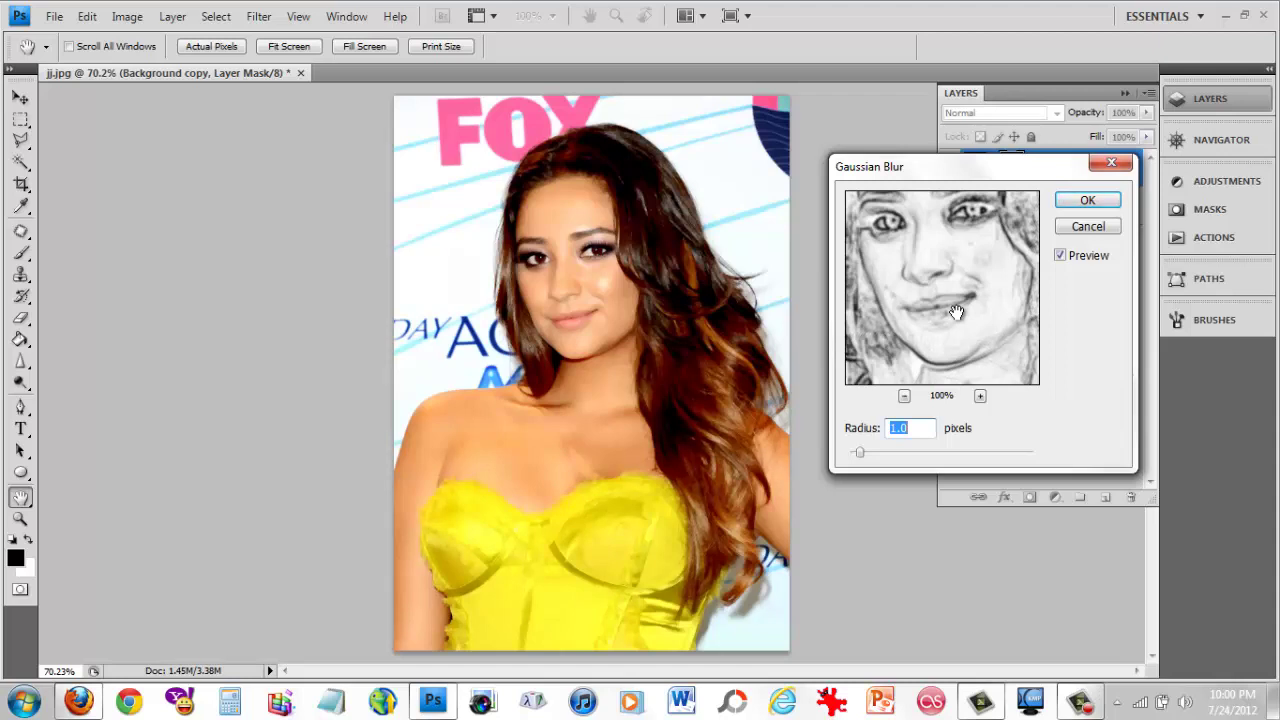
{"action": "left_click", "coordinate": [1088, 201]}
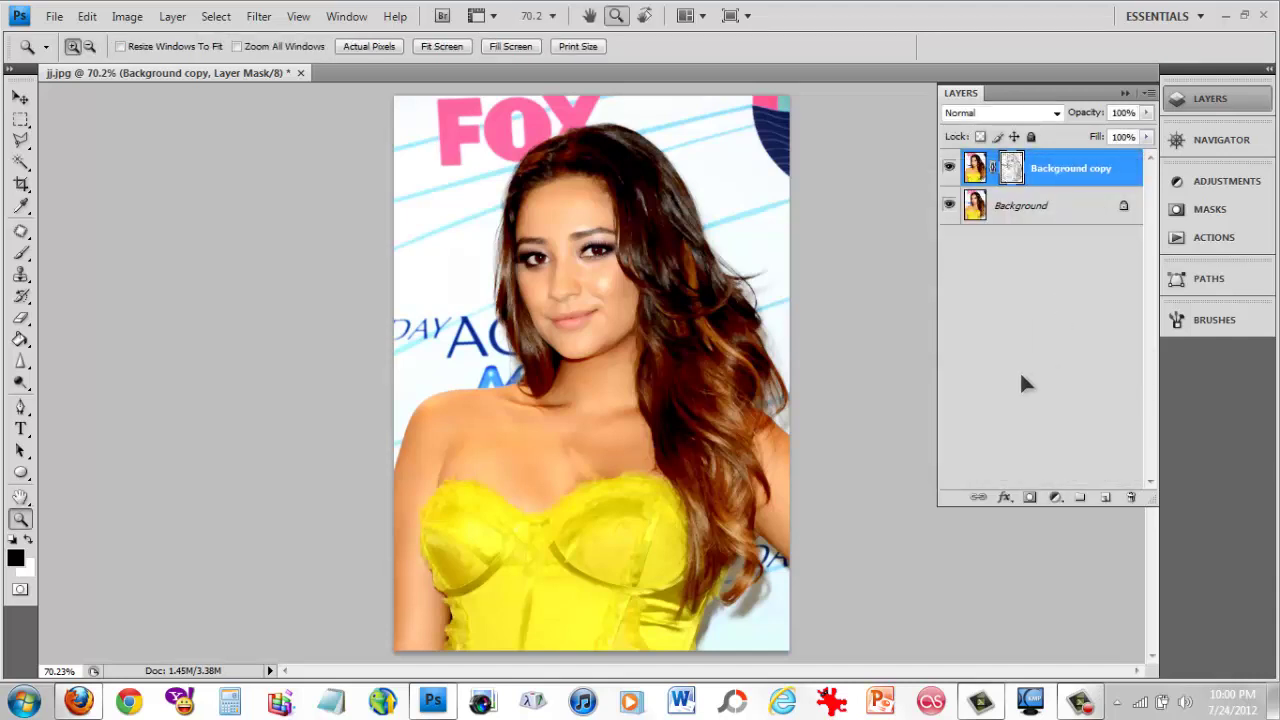
Rename the original jj image in the My Pictures folder as or, from within the file-opening dialog.
{"action": "left_click", "coordinate": [54, 16]}
{"action": "left_click", "coordinate": [87, 58]}
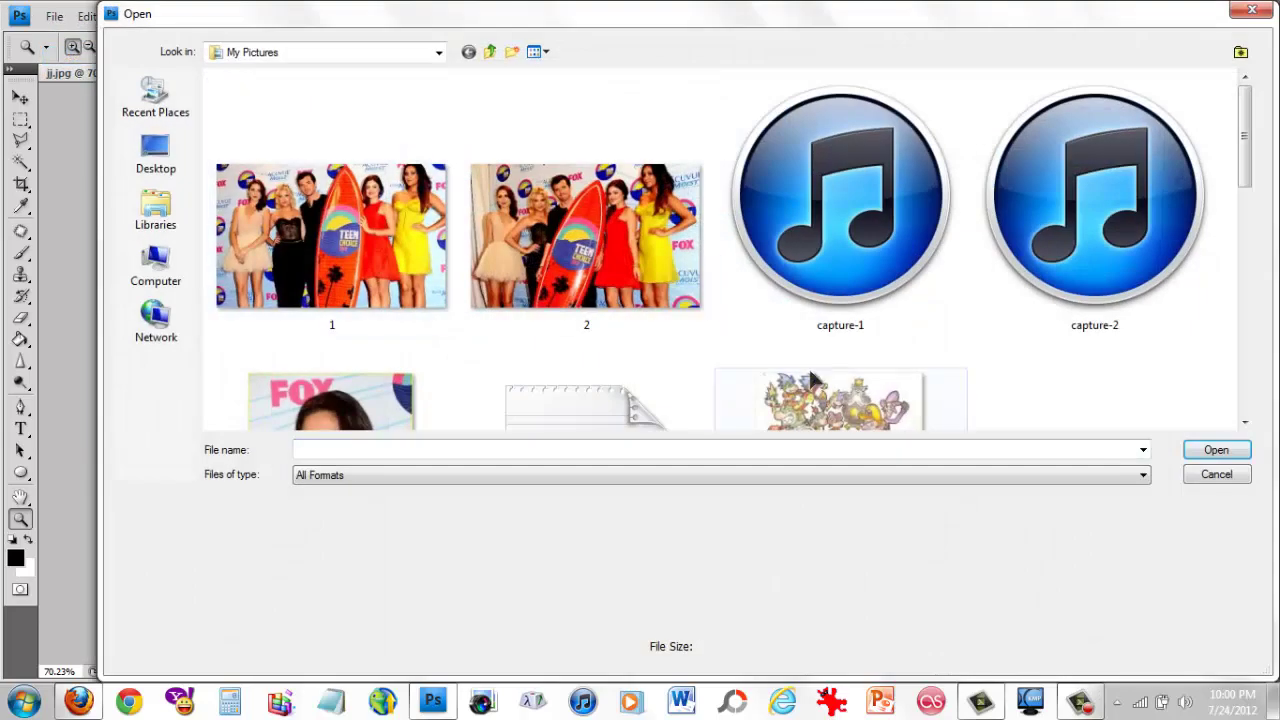
{"action": "left_click", "coordinate": [830, 398]}
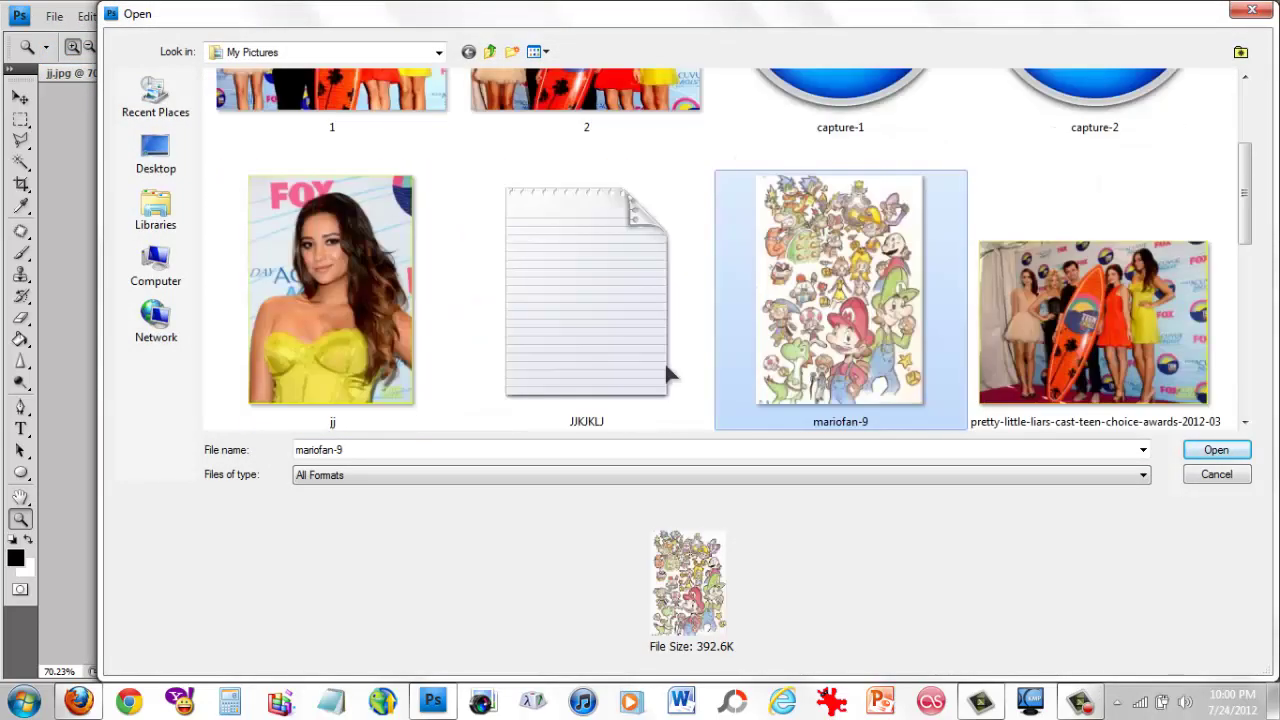
{"action": "scroll", "coordinate": [664, 361], "scroll_direction": "down", "scroll_amount": 2}
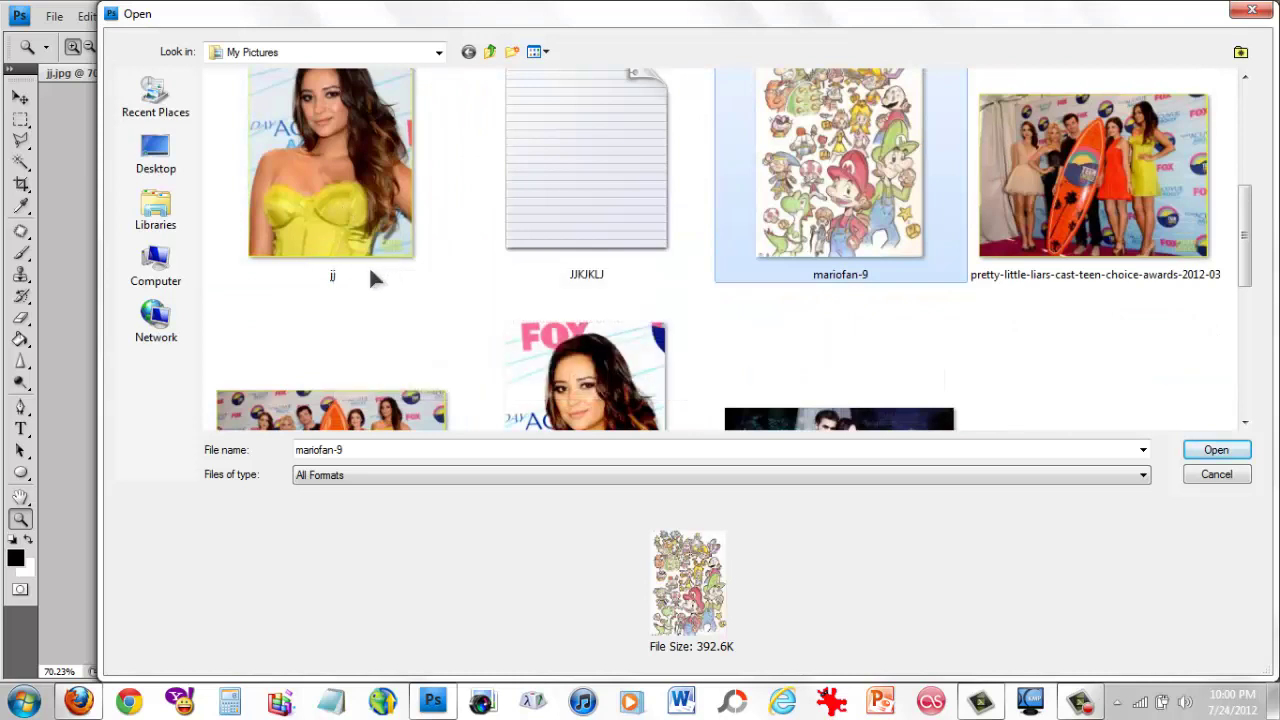
{"action": "left_click", "coordinate": [335, 271]}
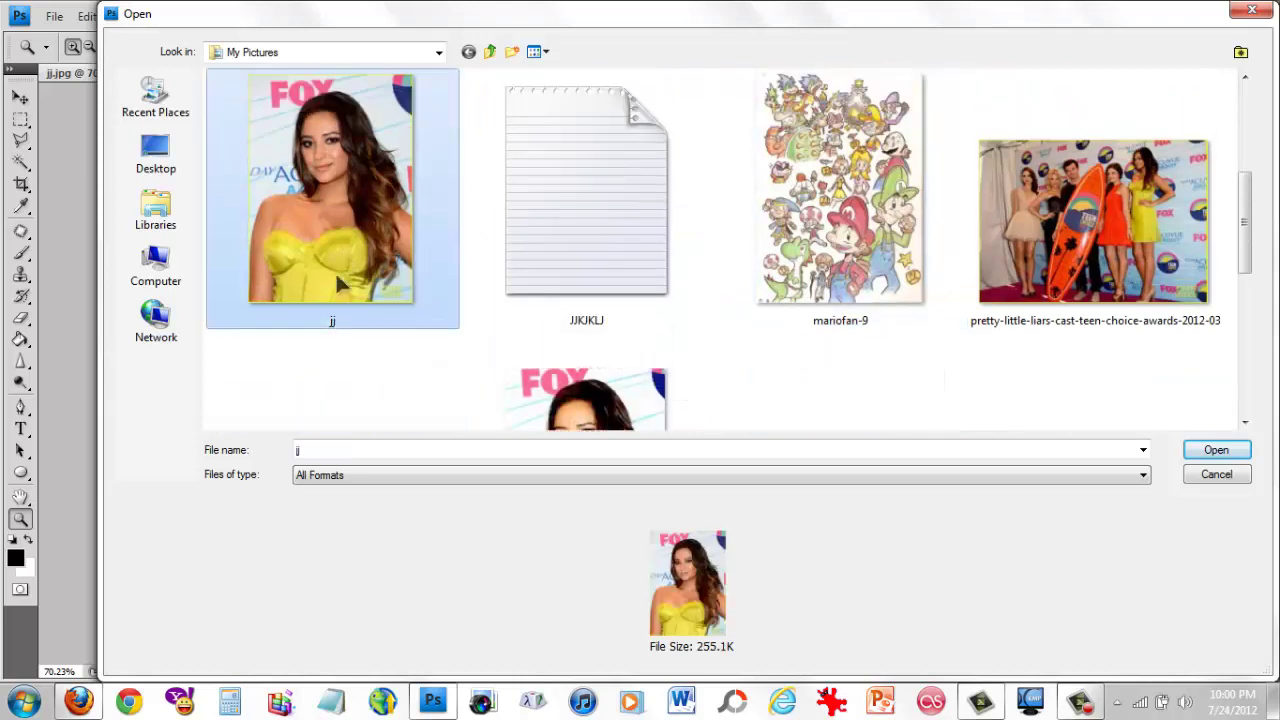
{"action": "double_click", "coordinate": [337, 320]}
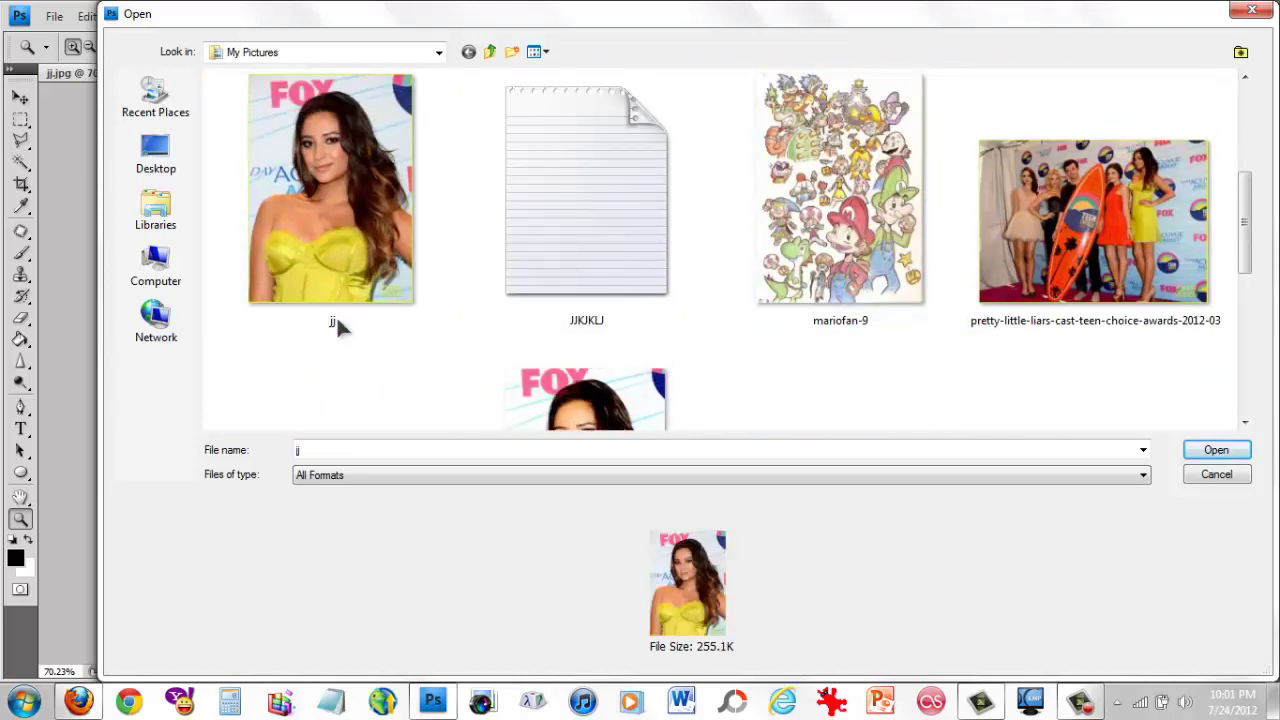
{"action": "left_click", "coordinate": [326, 247]}
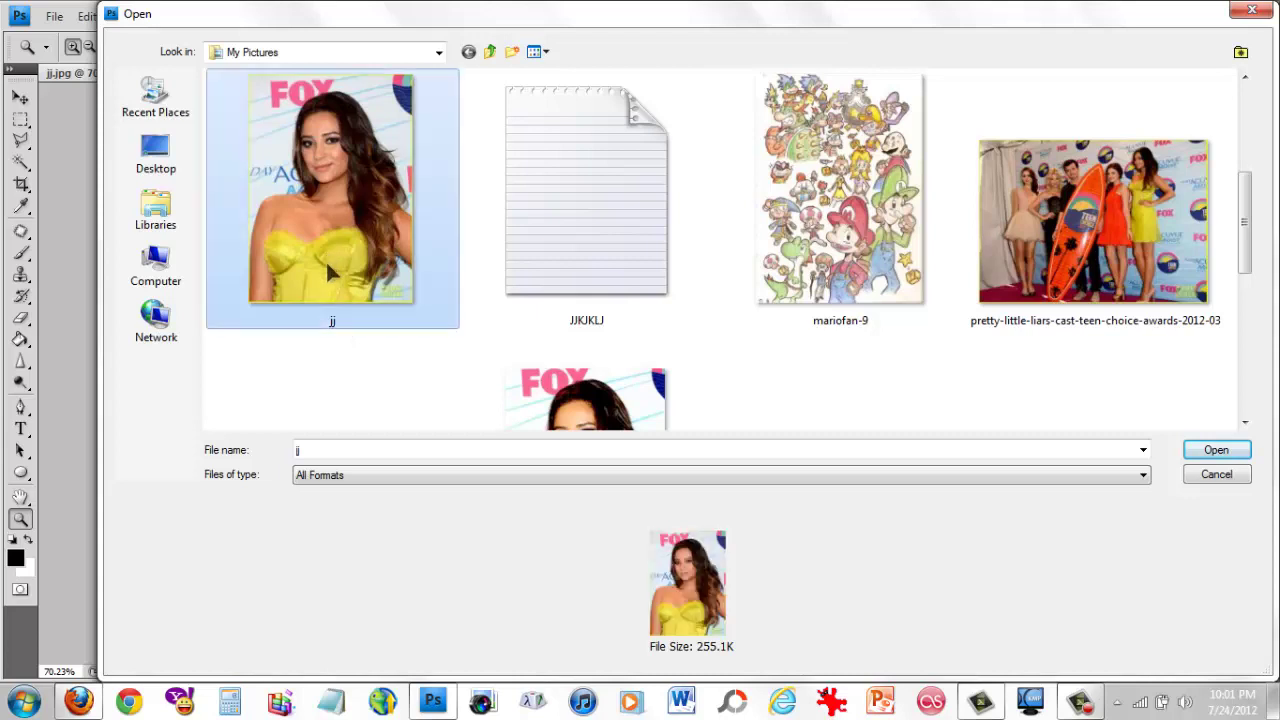
{"action": "left_click", "coordinate": [327, 322]}
{"action": "type", "text": "or"}
{"action": "key", "text": "Return"}
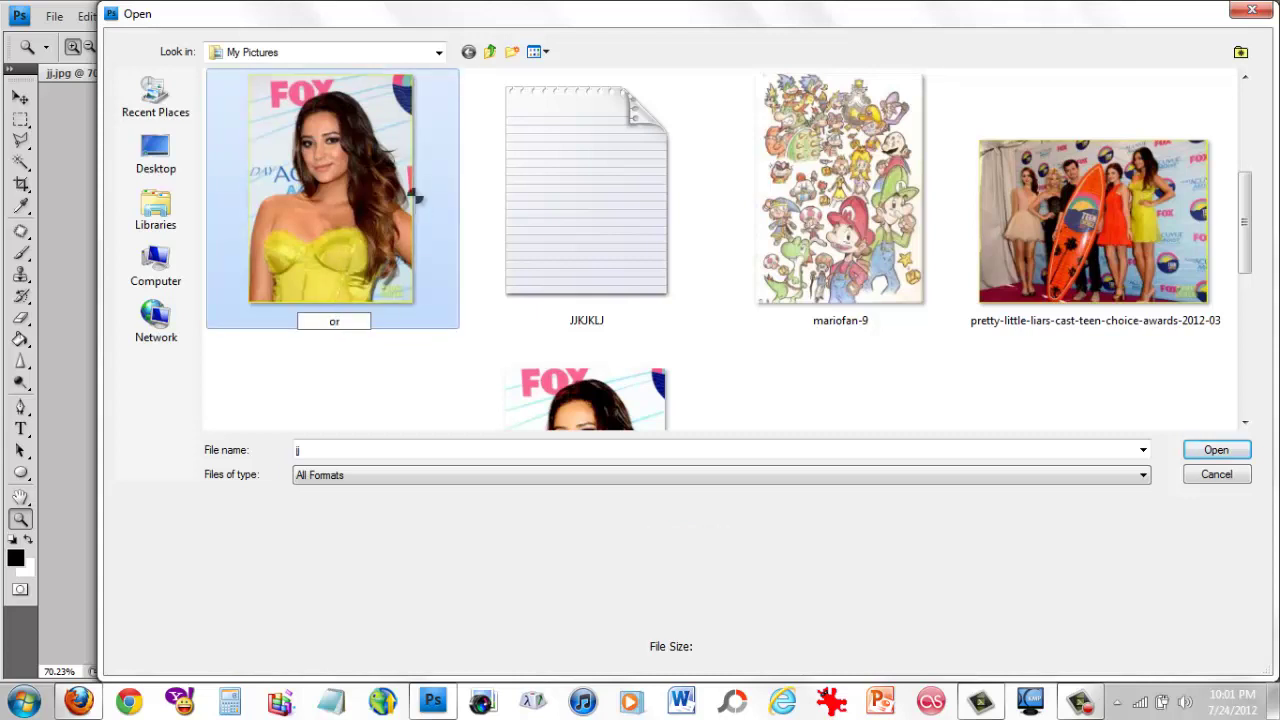
Open the renamed or.jpg and float it in its own window beside the jj.jpg image for comparison.
{"action": "left_click", "coordinate": [750, 365]}
{"action": "double_click", "coordinate": [323, 221]}
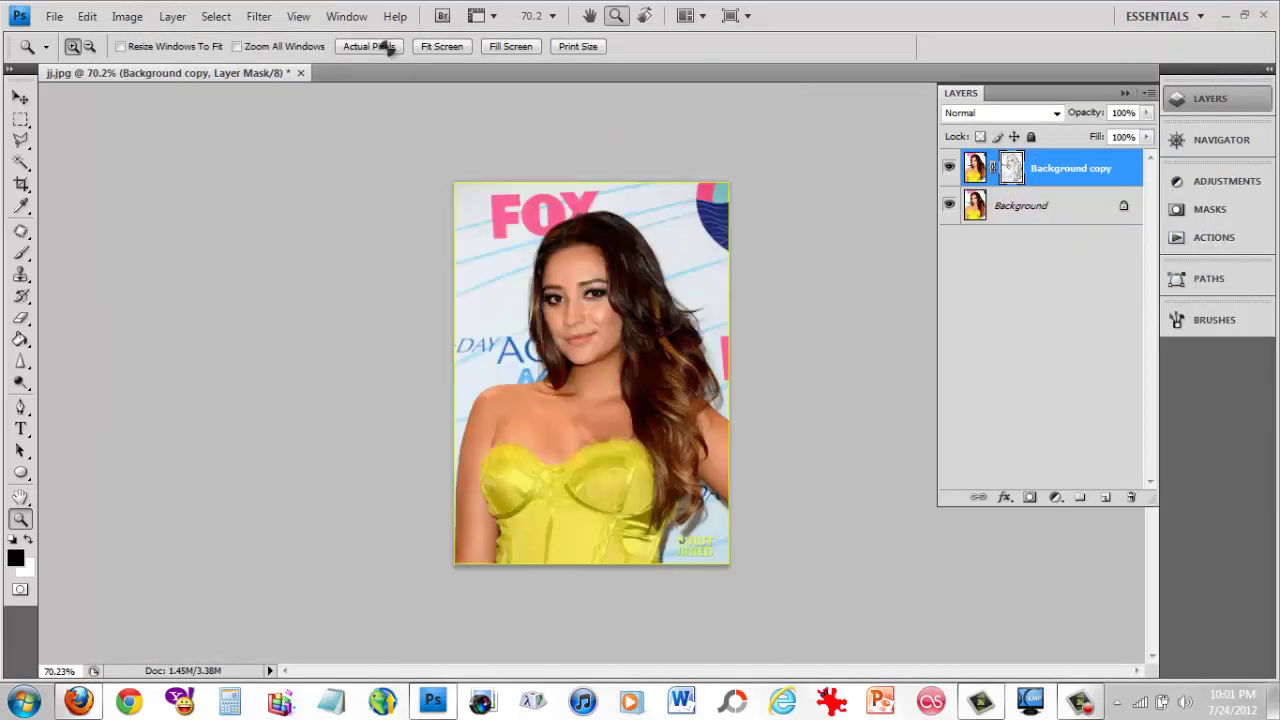
{"action": "left_click_drag", "start_coordinate": [397, 75], "coordinate": [178, 252]}
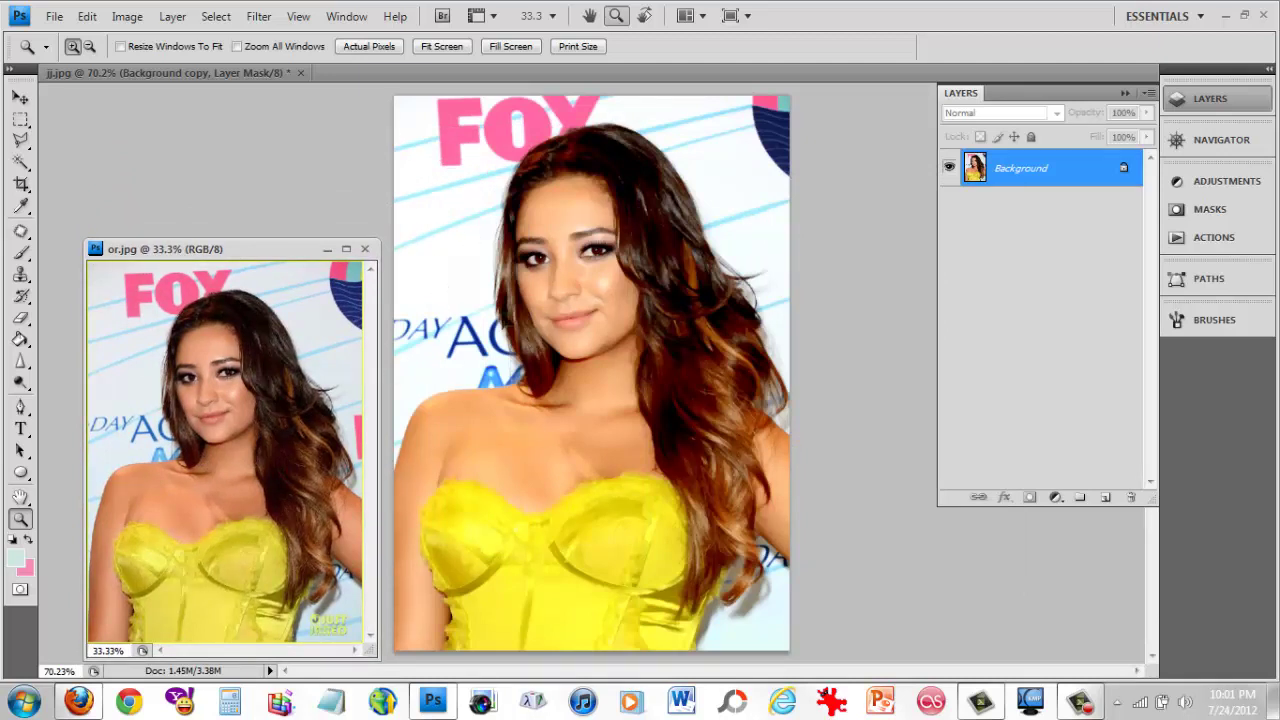
{"action": "right_click", "coordinate": [1013, 181]}
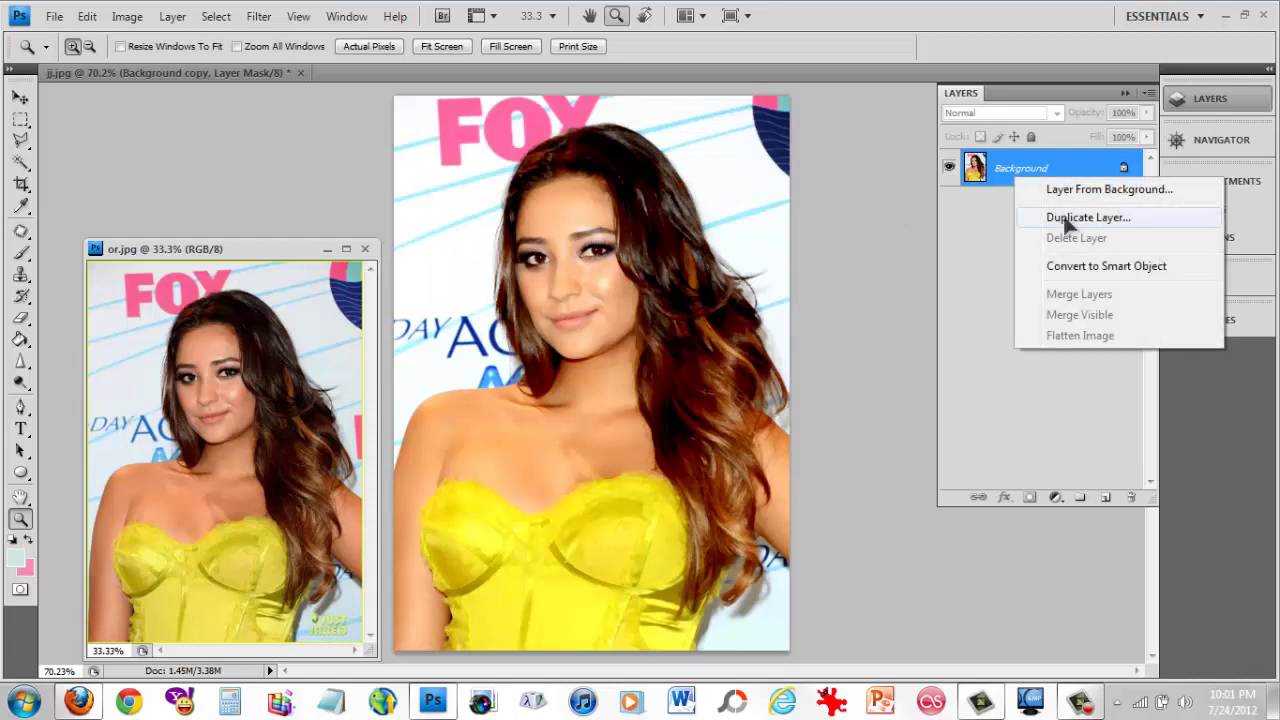
{"action": "left_click", "coordinate": [1062, 212]}
{"action": "left_click", "coordinate": [827, 210]}
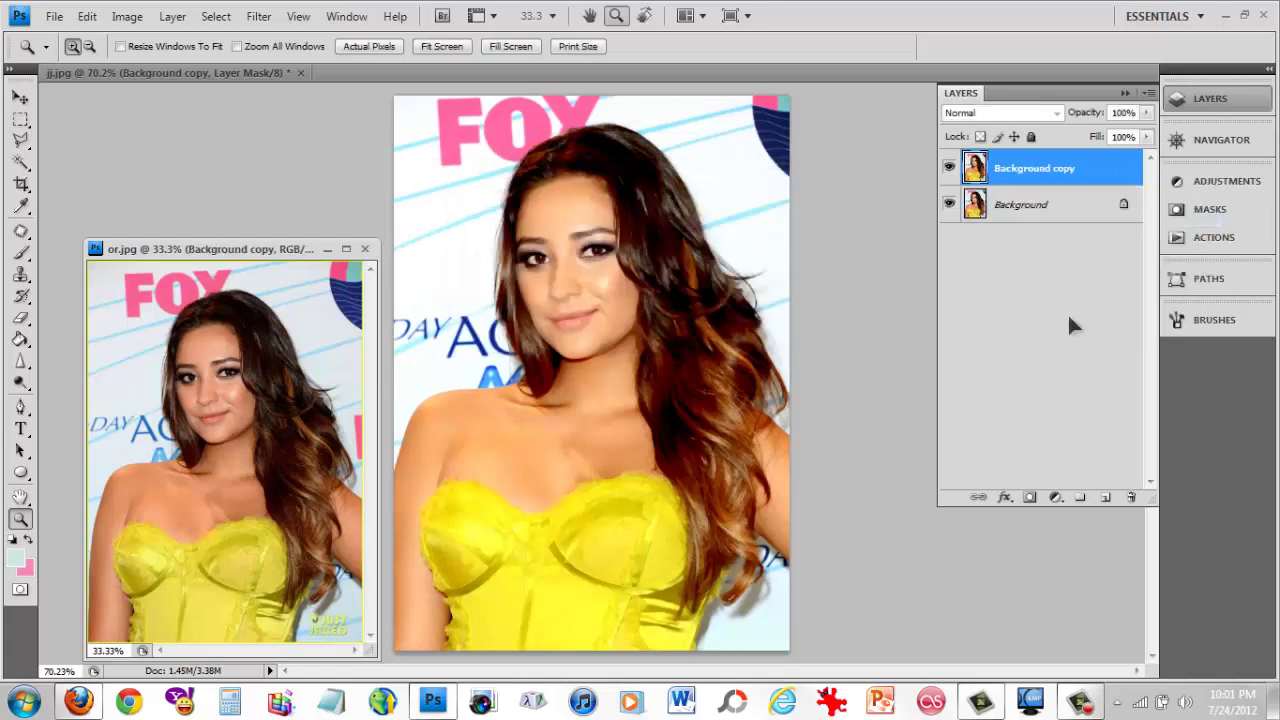
{"action": "left_click", "coordinate": [87, 16]}
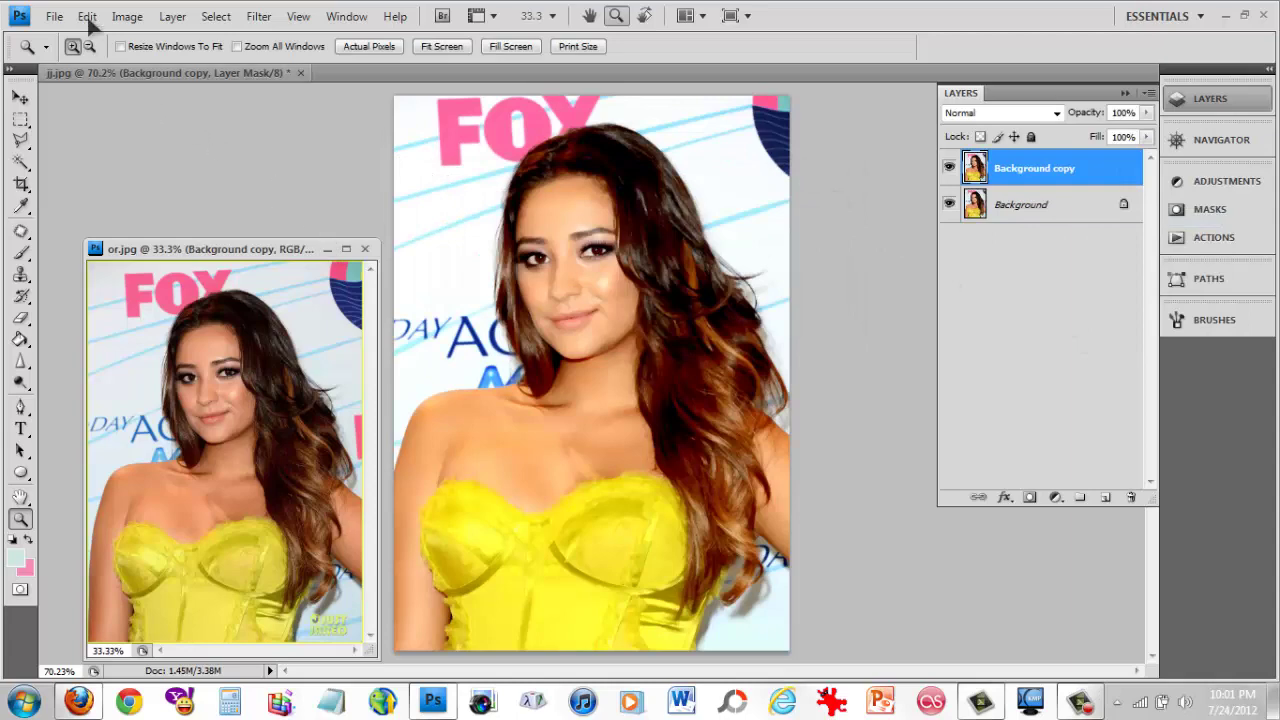
{"action": "left_click", "coordinate": [140, 37]}
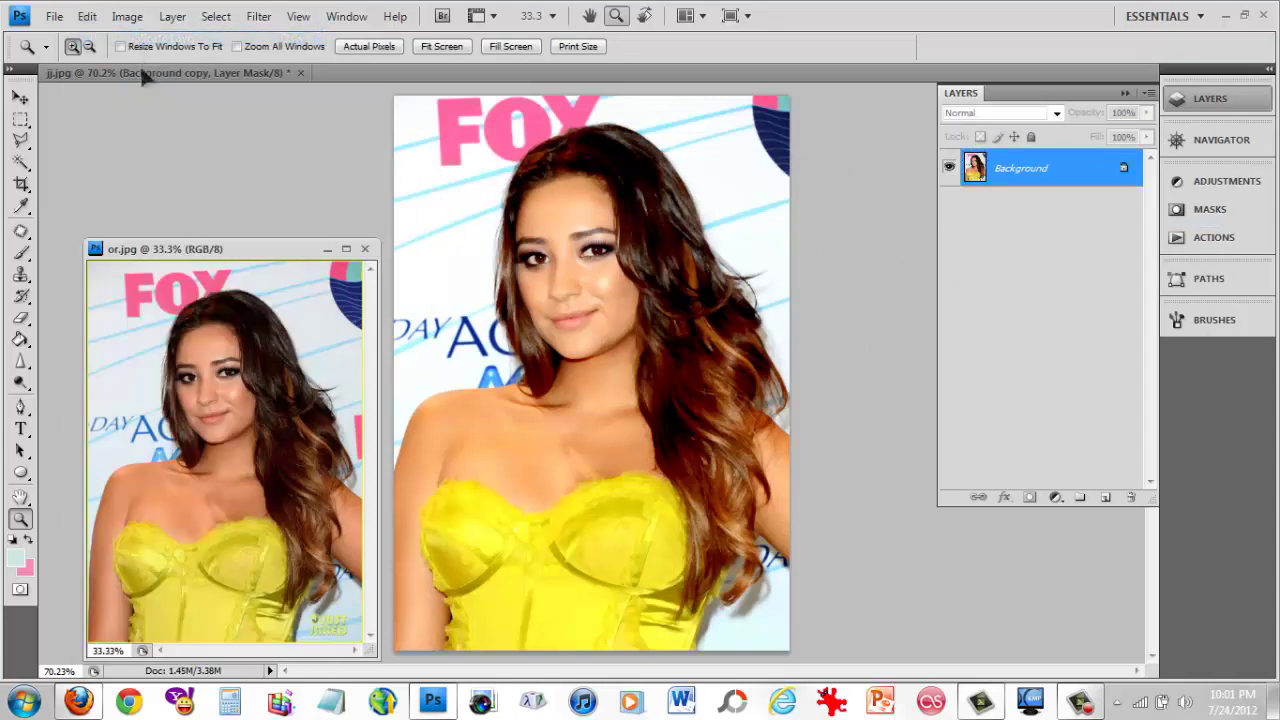
{"action": "key", "text": "ctrl+z"}
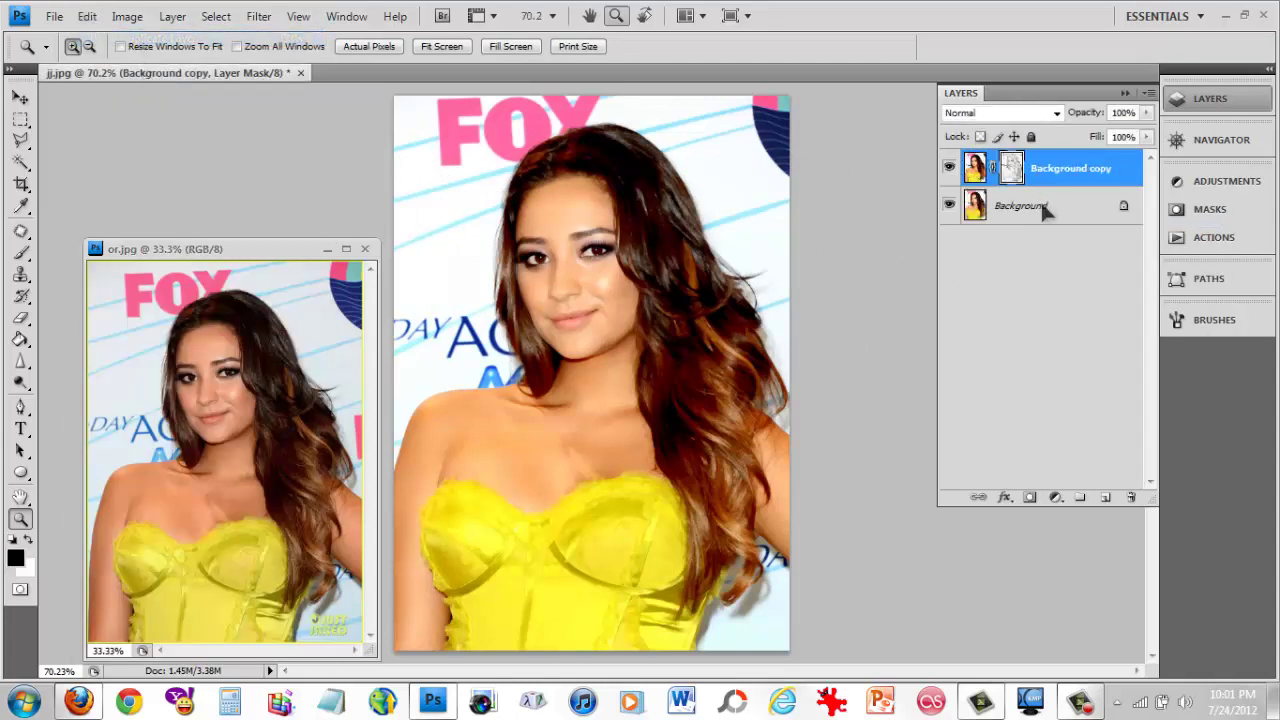
Flatten the layers of jj.jpg into one and duplicate the Background layer as Background copy.
{"action": "right_click", "coordinate": [1043, 205]}
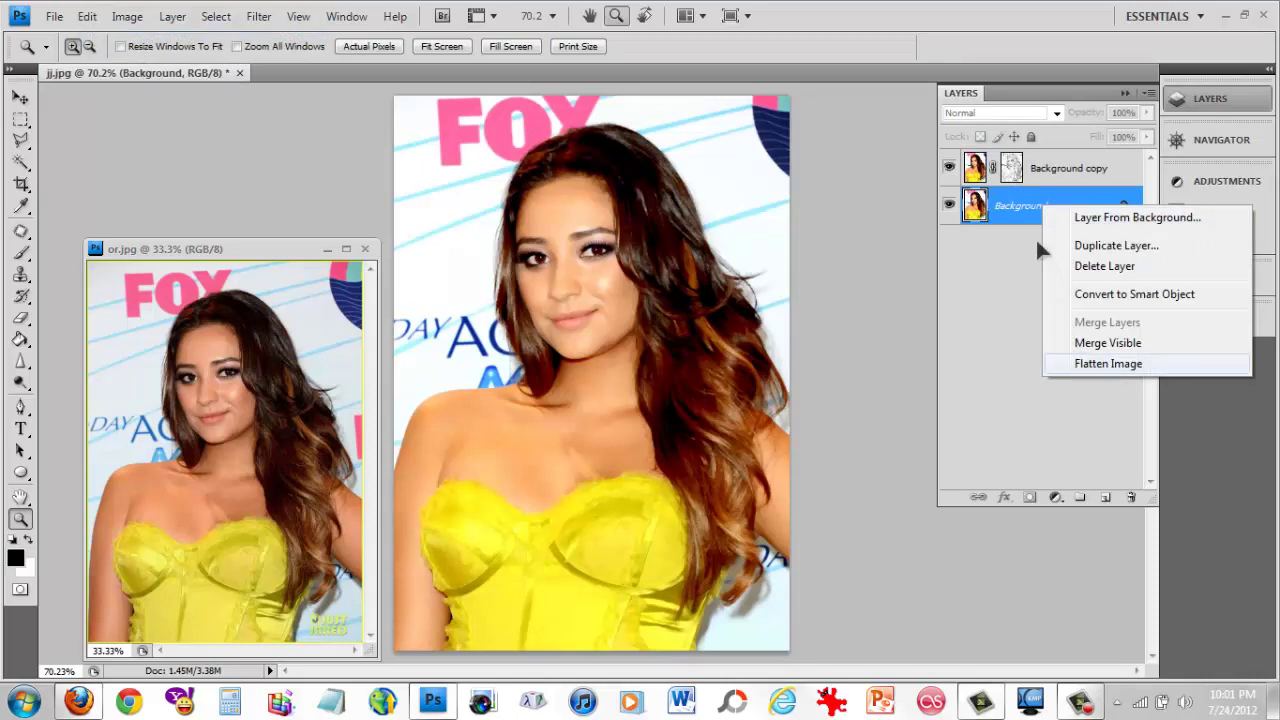
{"action": "key", "text": "Return"}
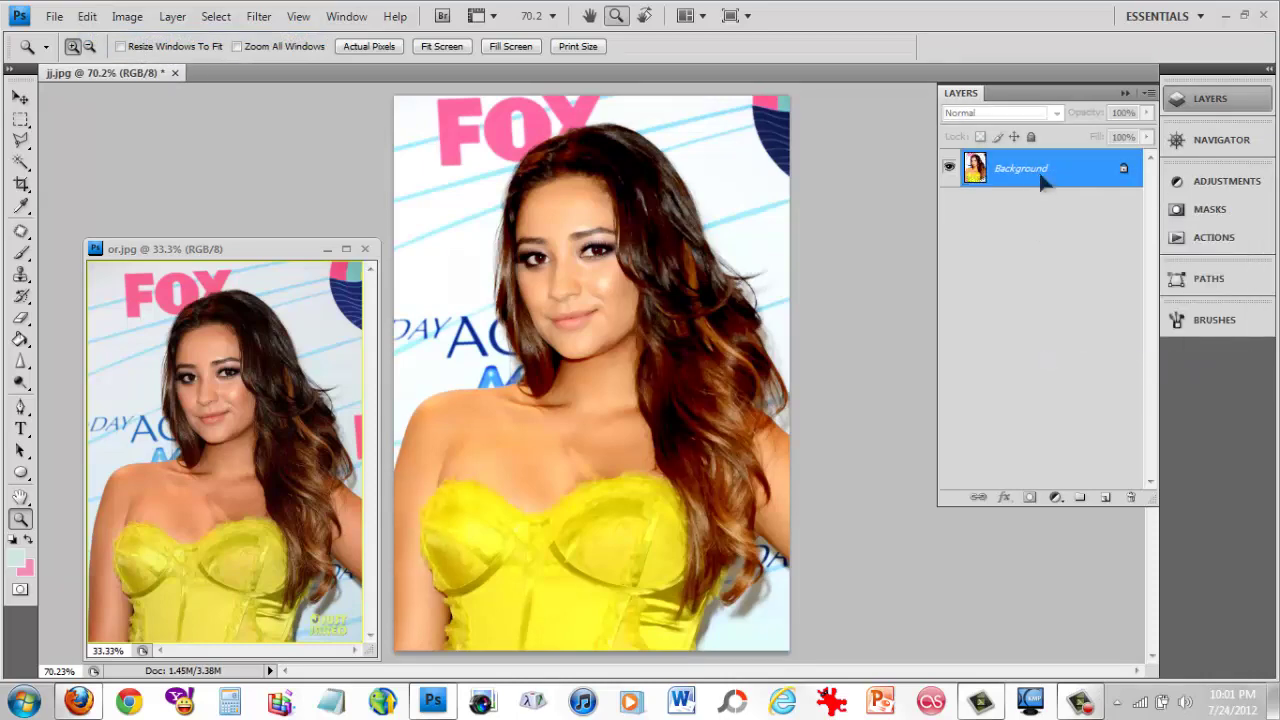
{"action": "right_click", "coordinate": [1043, 178]}
{"action": "left_click", "coordinate": [1074, 212]}
{"action": "left_click", "coordinate": [806, 216]}
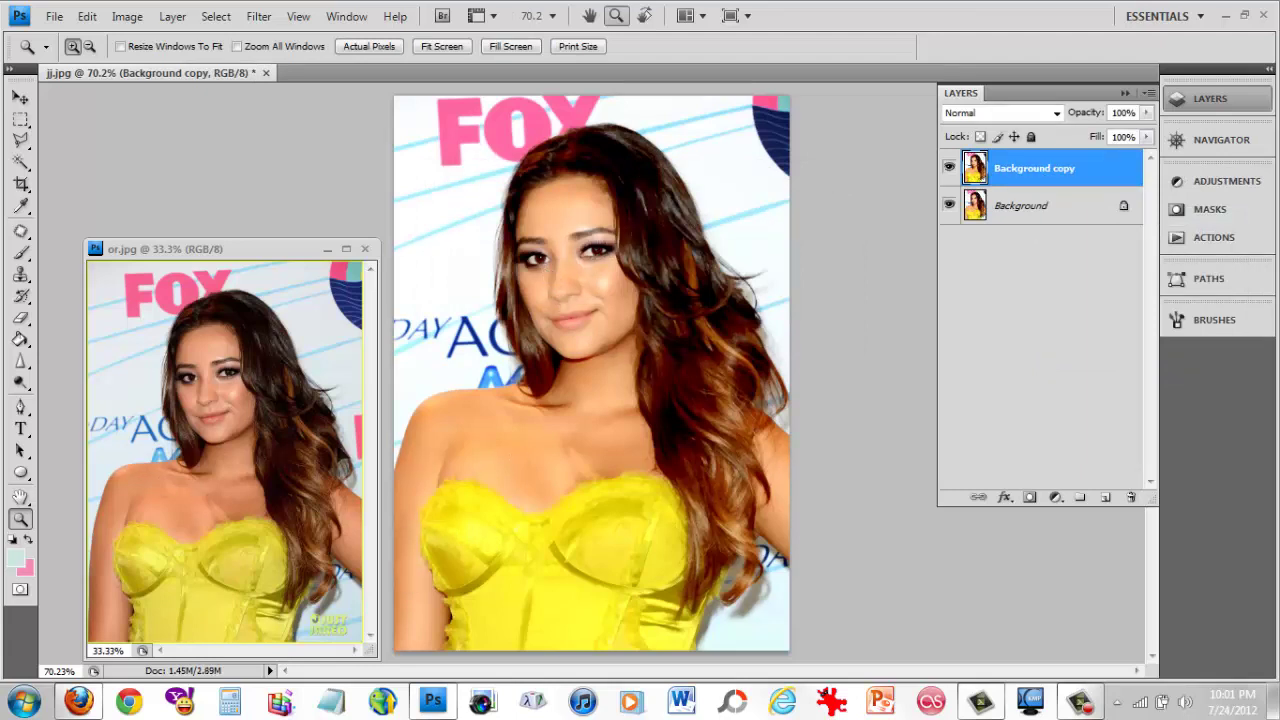
Lighten the irises of both eyes on the Background copy with the Dodge tool, using an 18 px brush, Midtones range and 52% exposure.
{"action": "left_click", "coordinate": [21, 381]}
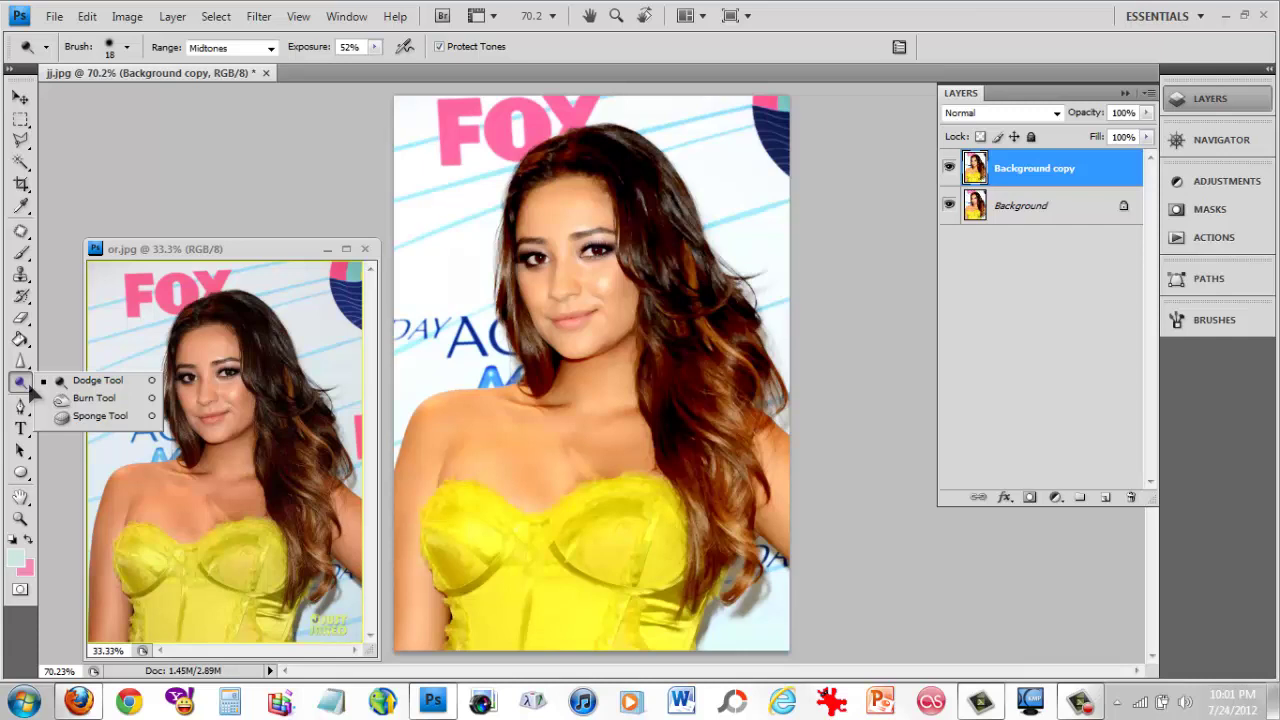
{"action": "left_click", "coordinate": [84, 386]}
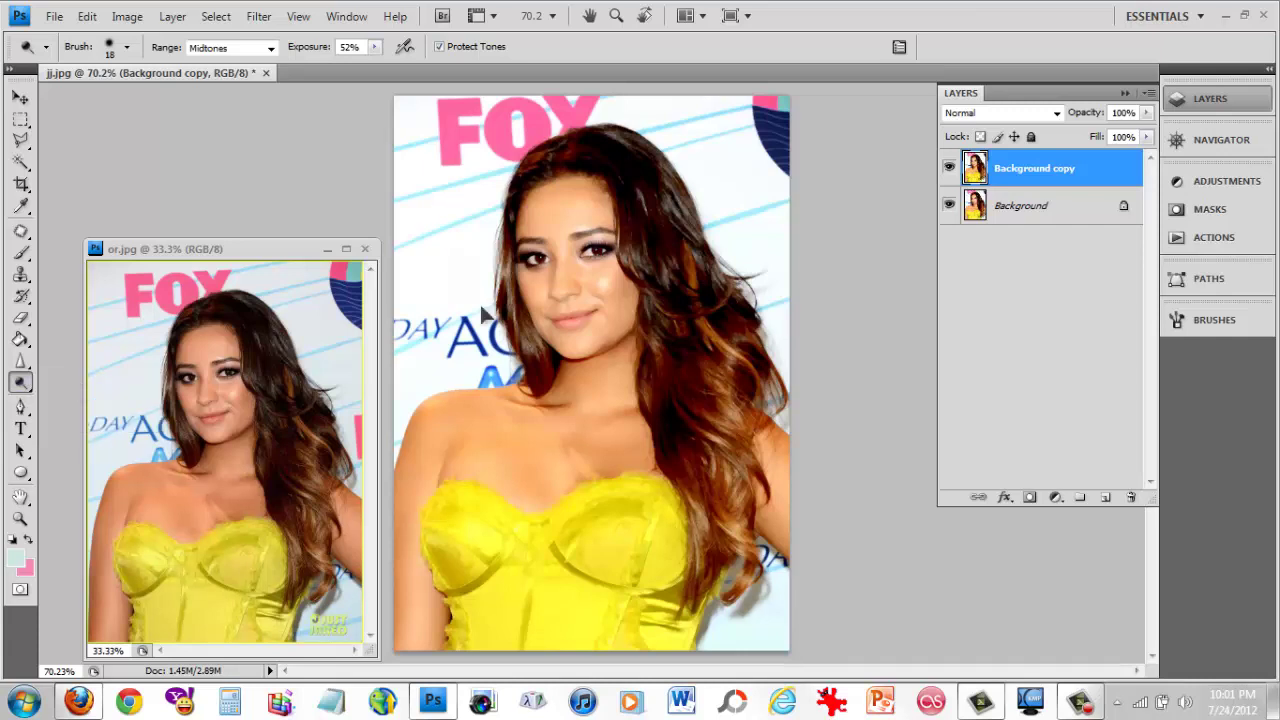
{"action": "left_click", "coordinate": [20, 518]}
{"action": "left_click", "coordinate": [369, 47]}
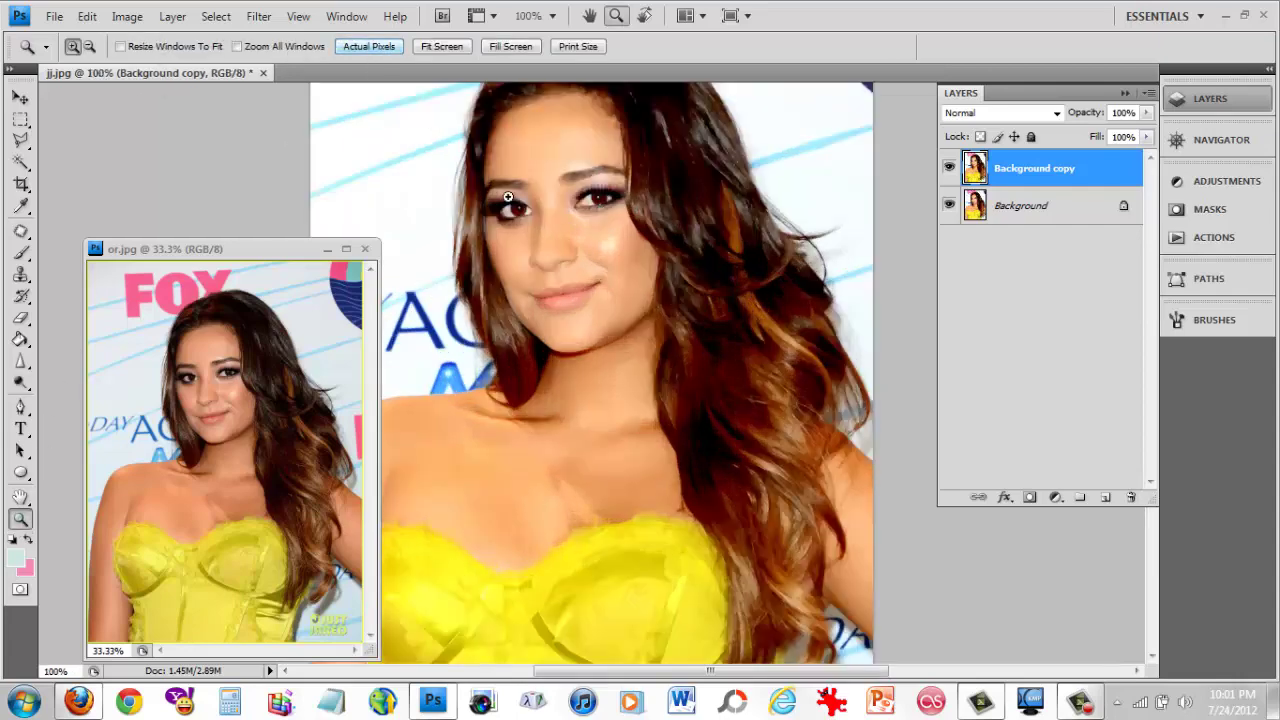
{"action": "left_click", "coordinate": [532, 200]}
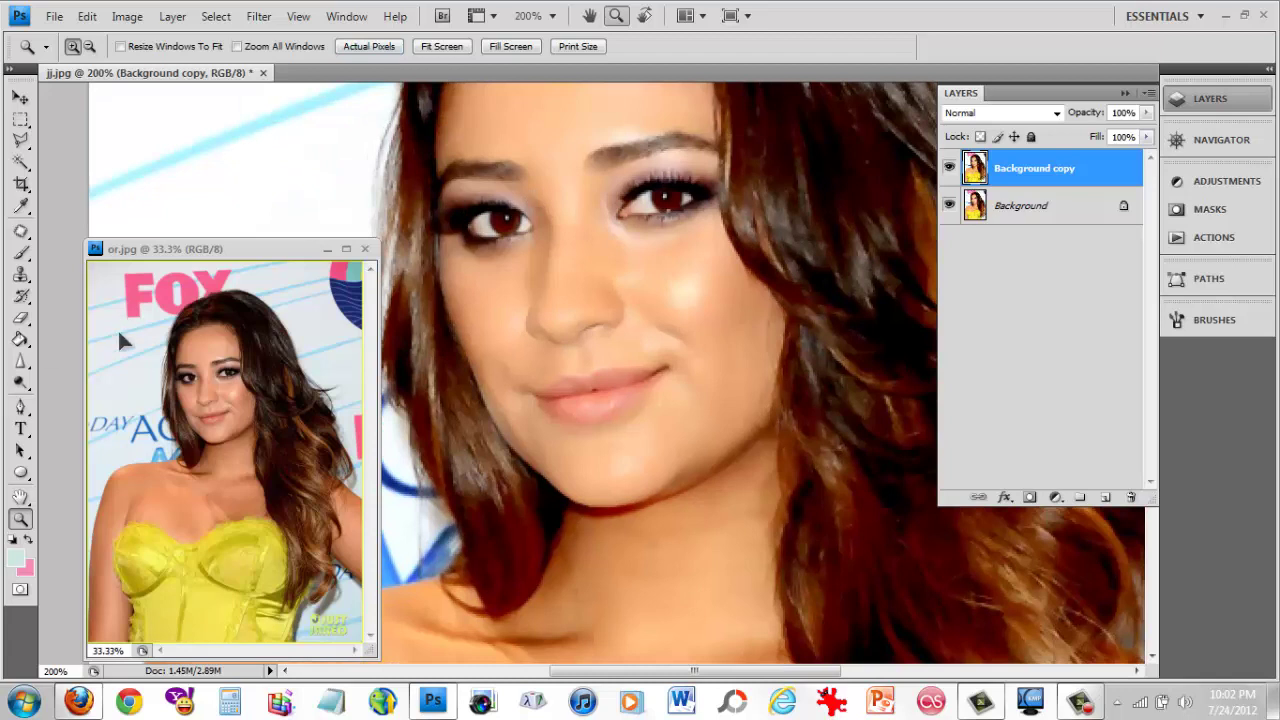
{"action": "left_click", "coordinate": [20, 382]}
{"action": "left_click", "coordinate": [85, 380]}
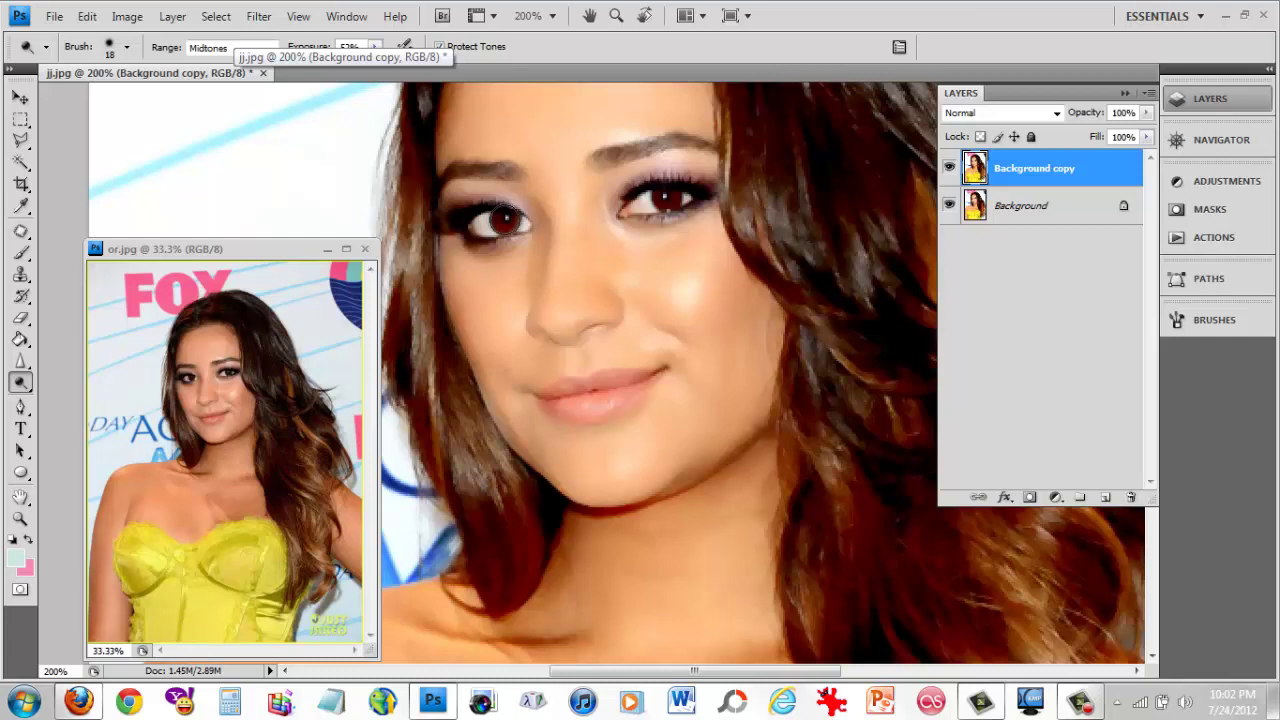
{"action": "left_click", "coordinate": [127, 47]}
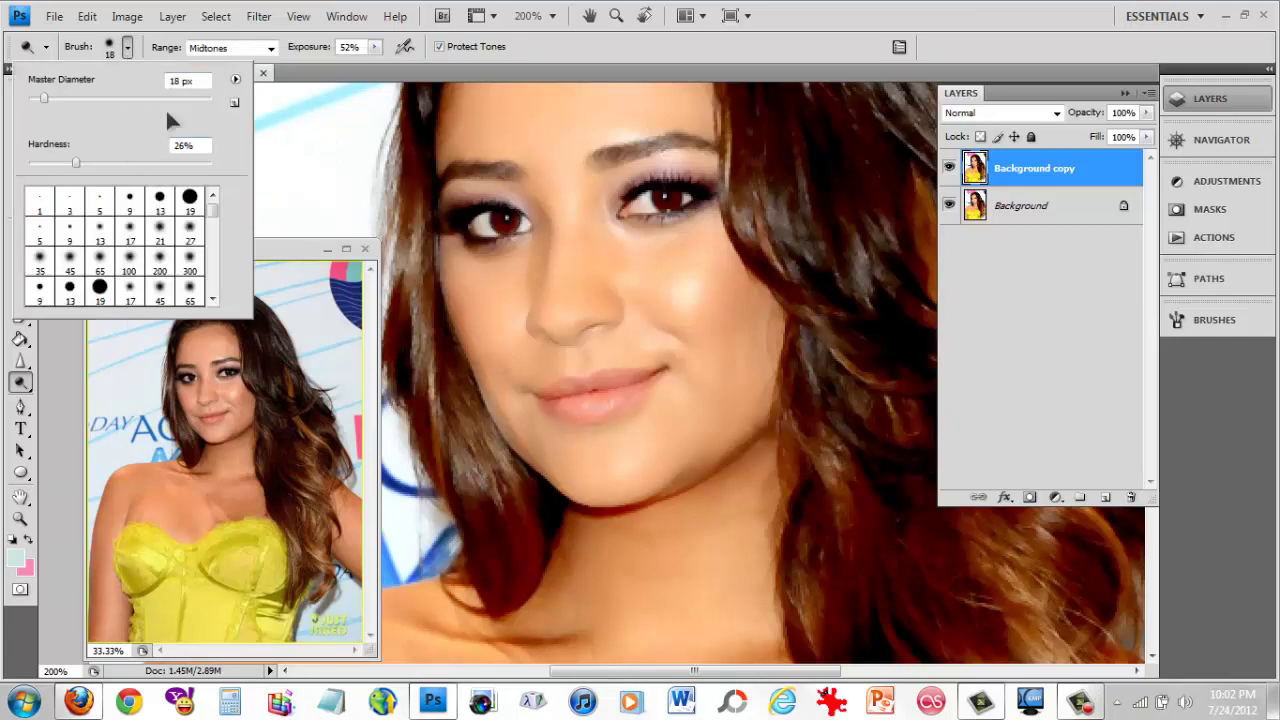
{"action": "left_click", "coordinate": [265, 47]}
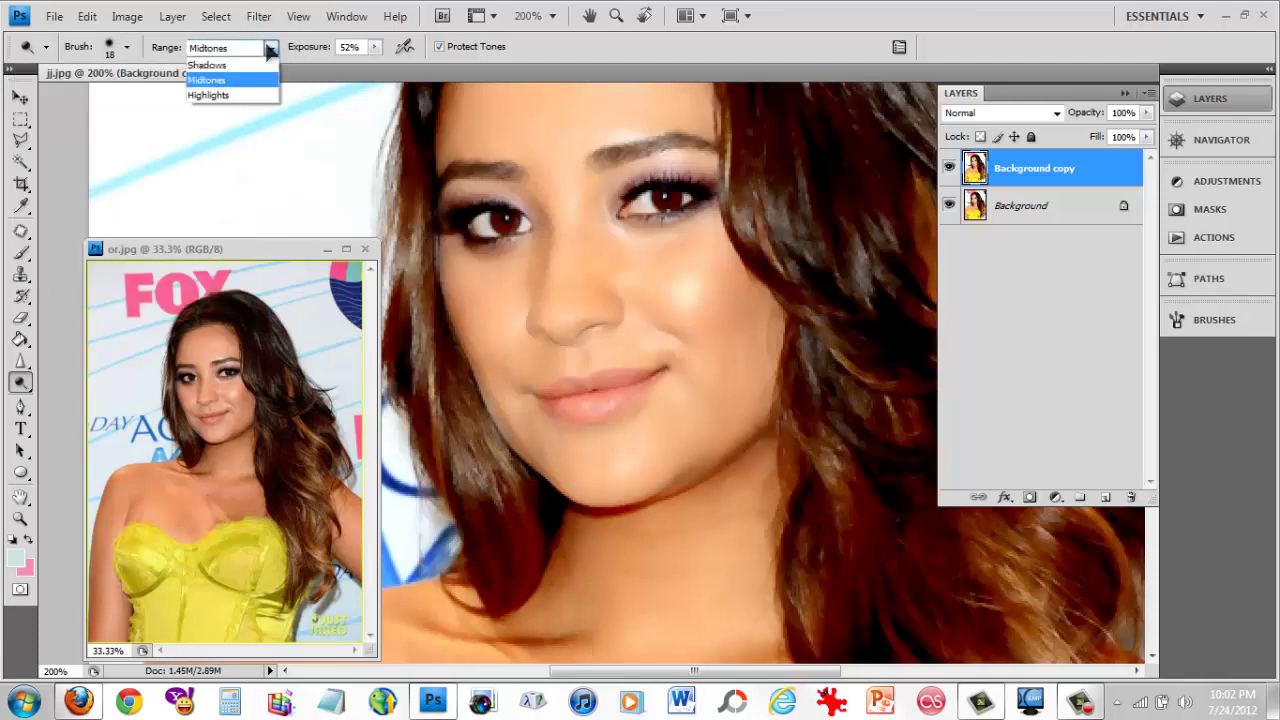
{"action": "left_click", "coordinate": [262, 76]}
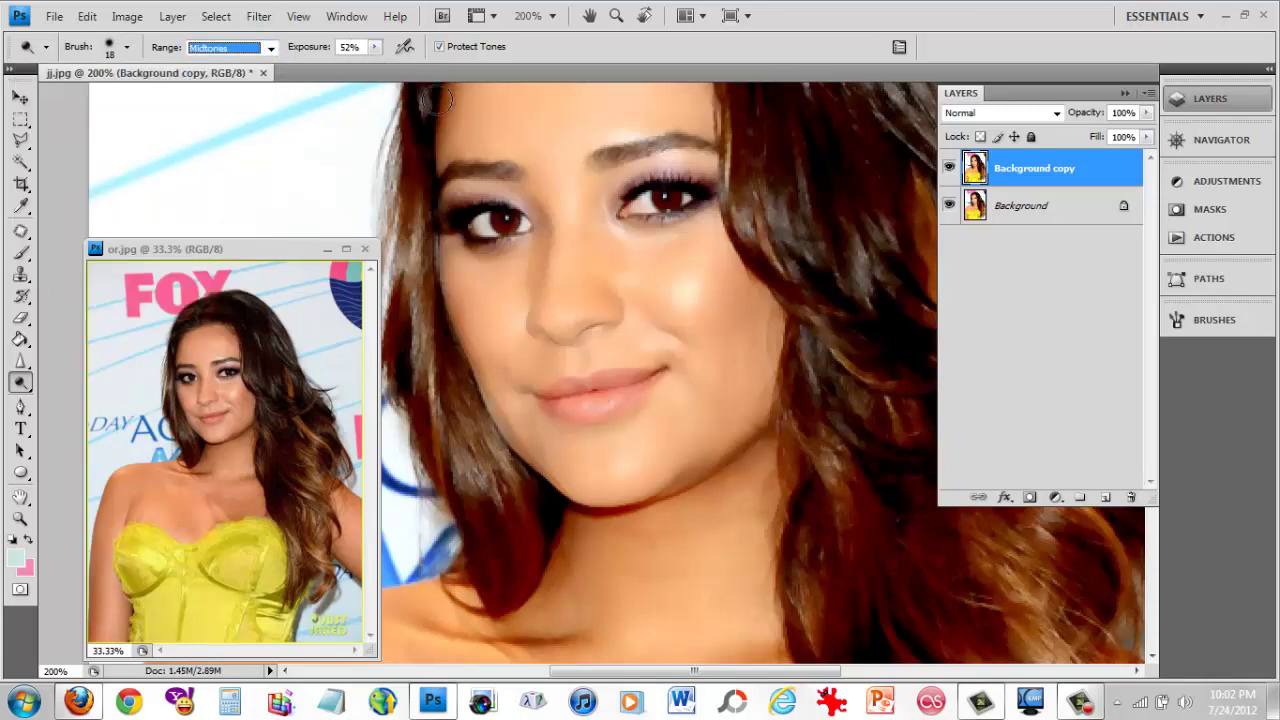
{"action": "left_click_drag", "start_coordinate": [490, 198], "coordinate": [506, 220]}
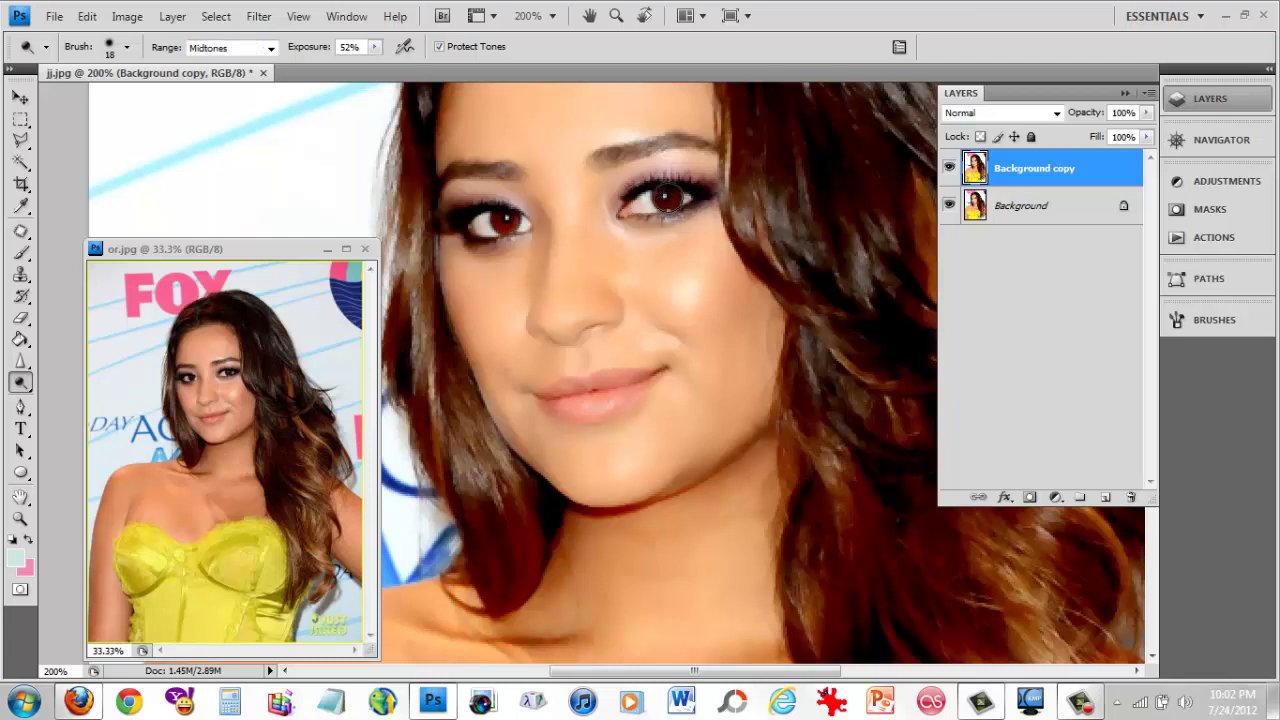
Flatten the dodged jj.jpg image and make a fresh Background copy from the merged layer.
{"action": "left_click", "coordinate": [20, 518]}
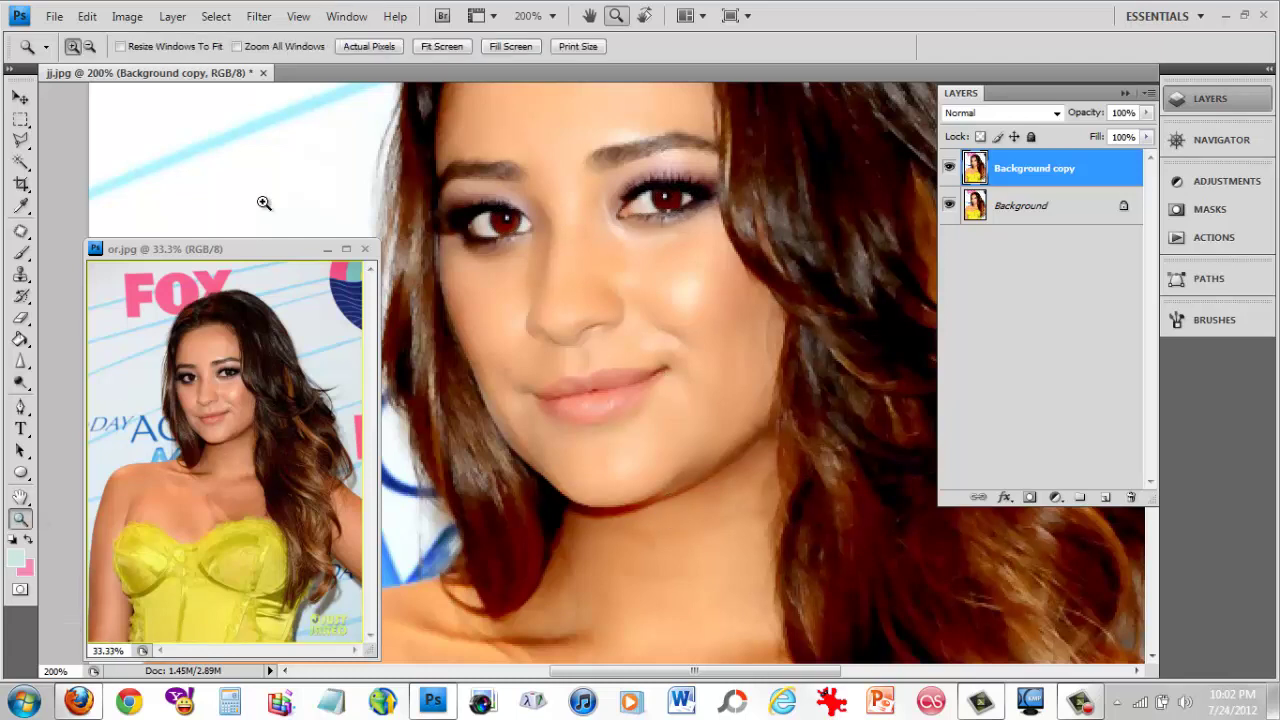
{"action": "left_click", "coordinate": [394, 47]}
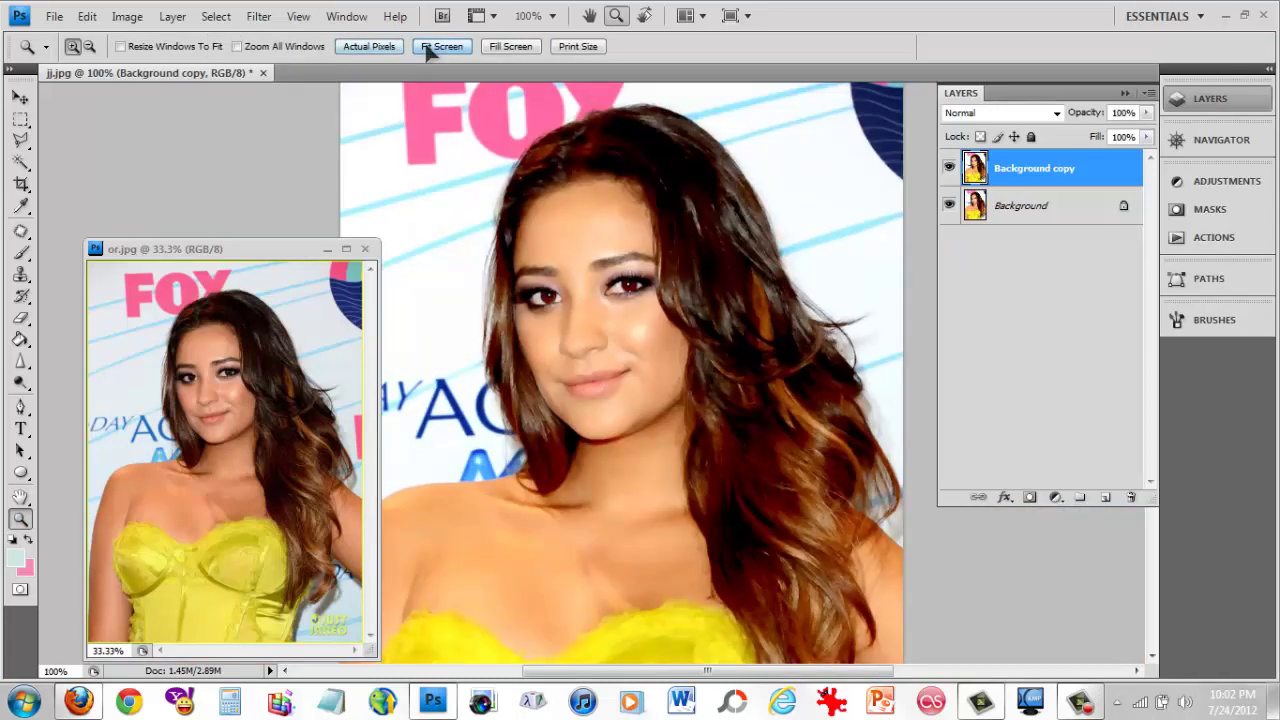
{"action": "left_click", "coordinate": [430, 47]}
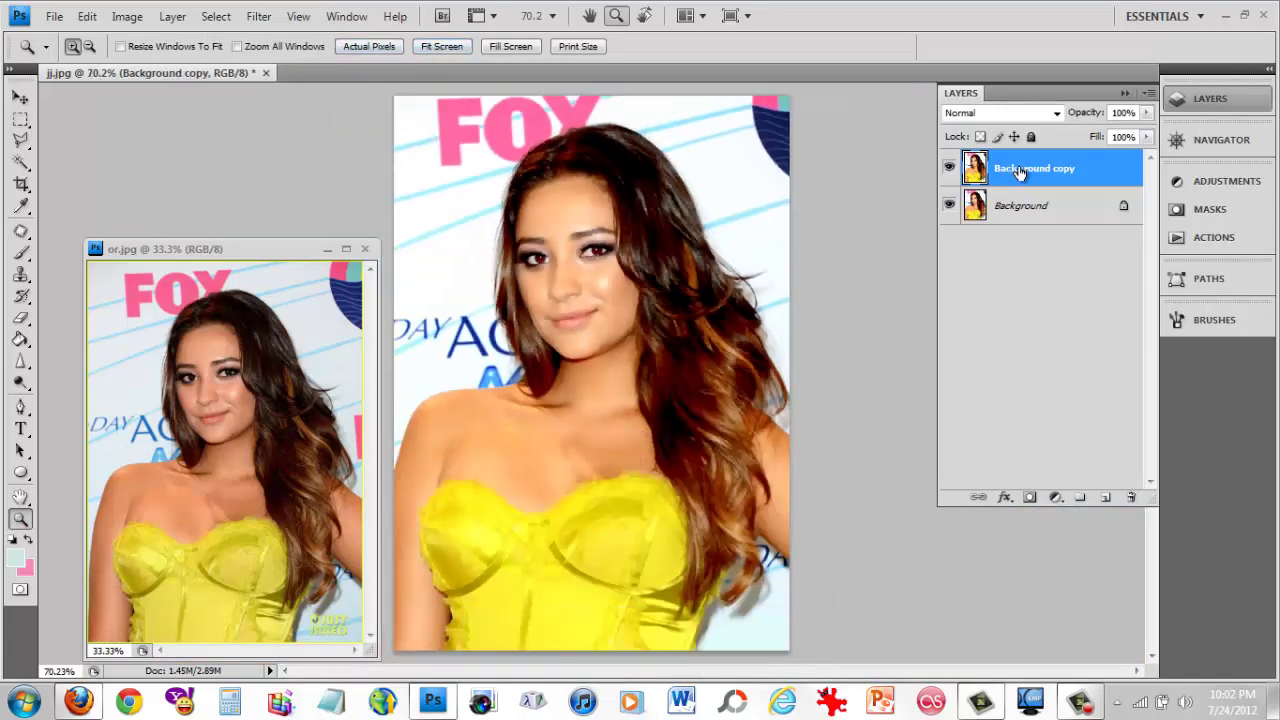
{"action": "right_click", "coordinate": [1075, 220]}
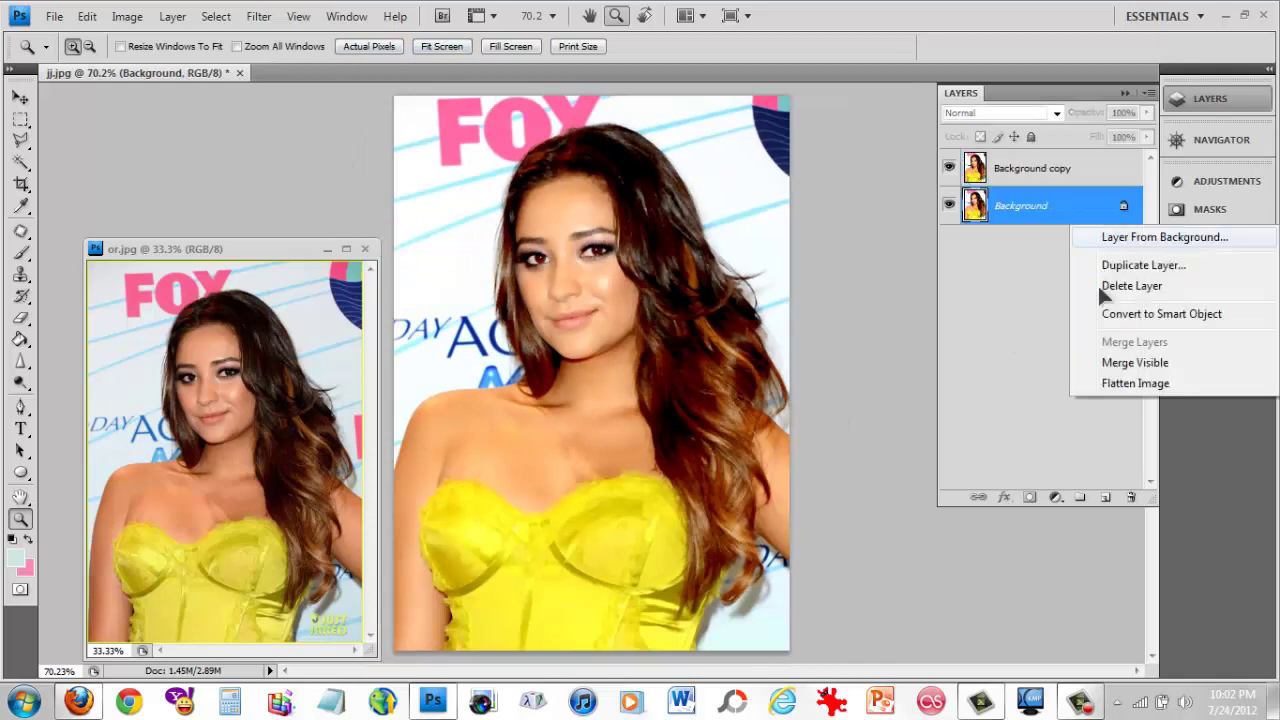
{"action": "left_click", "coordinate": [1115, 382]}
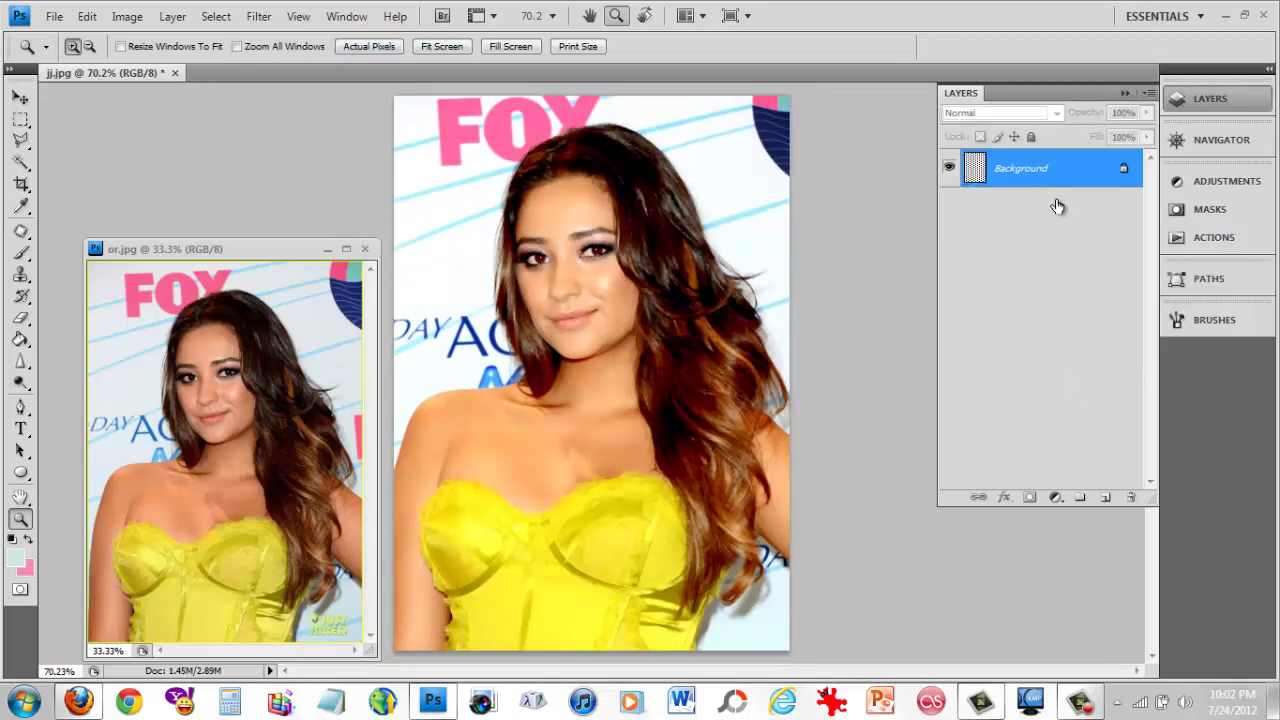
{"action": "right_click", "coordinate": [1057, 206]}
{"action": "left_click", "coordinate": [1066, 254]}
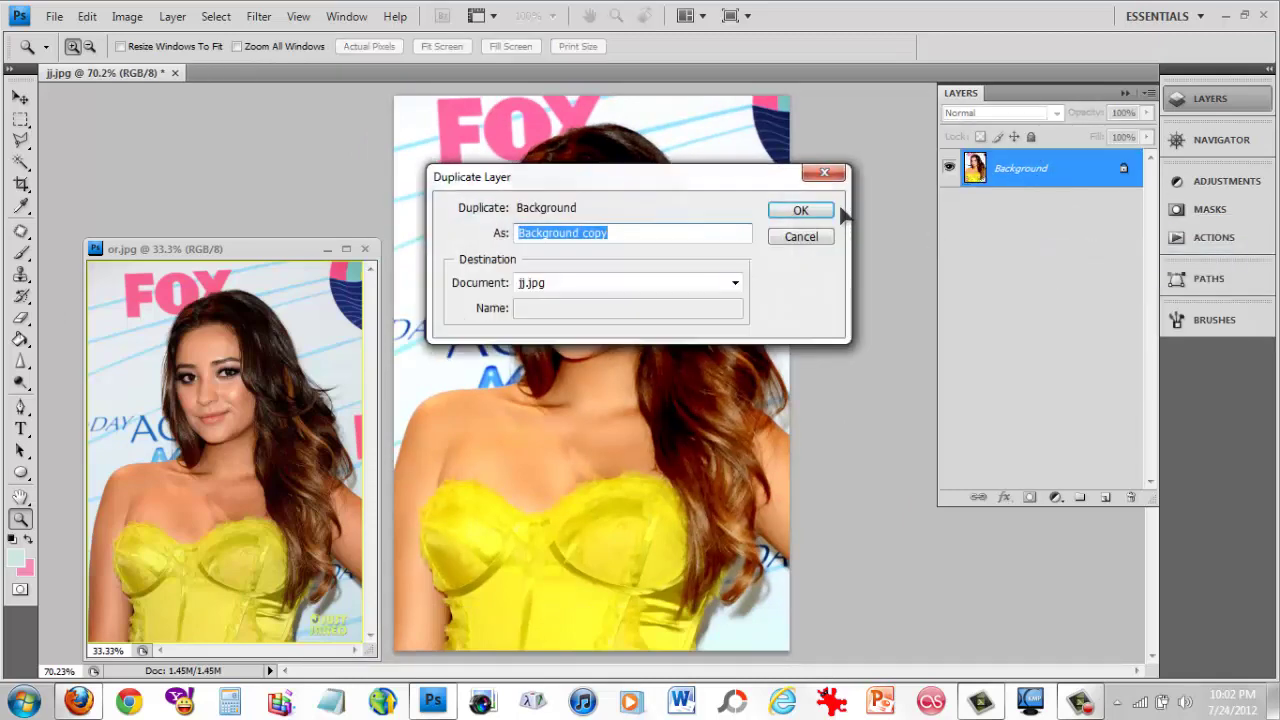
{"action": "left_click", "coordinate": [822, 210]}
Apply the Sharpen filter to the Background copy of jj.jpg.
{"action": "left_click", "coordinate": [262, 17]}
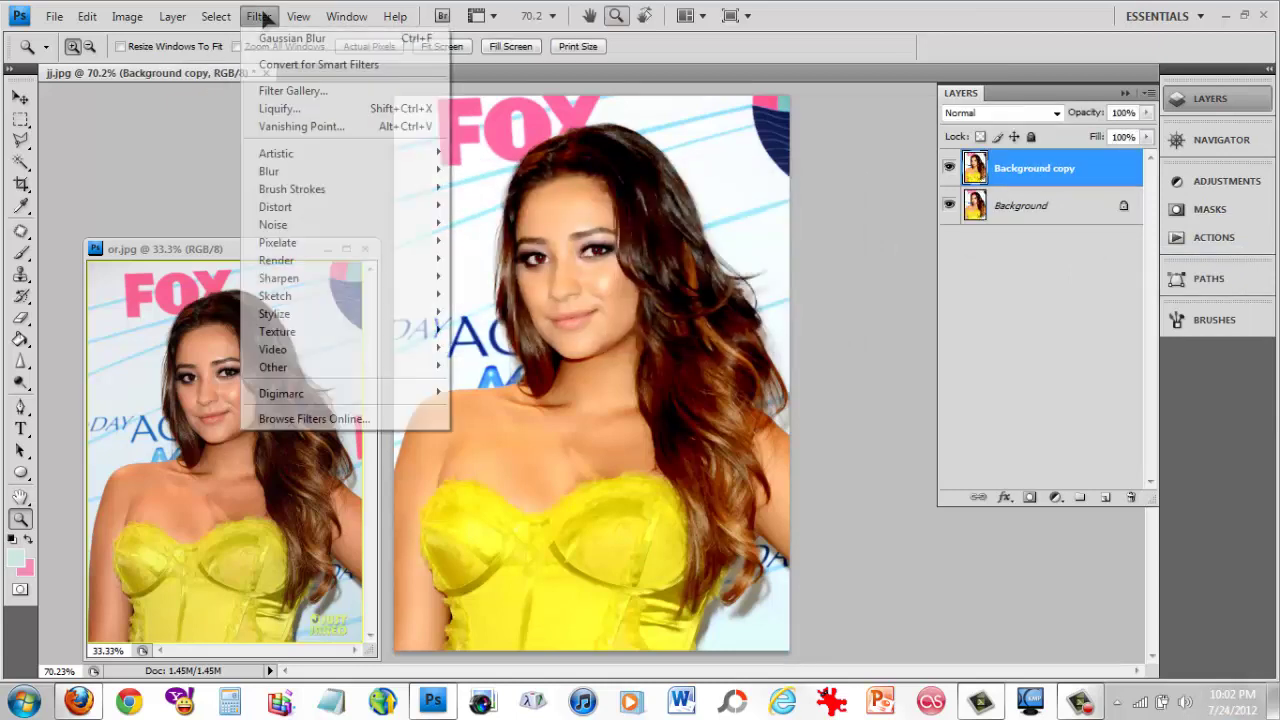
{"action": "mouse_move", "coordinate": [300, 285]}
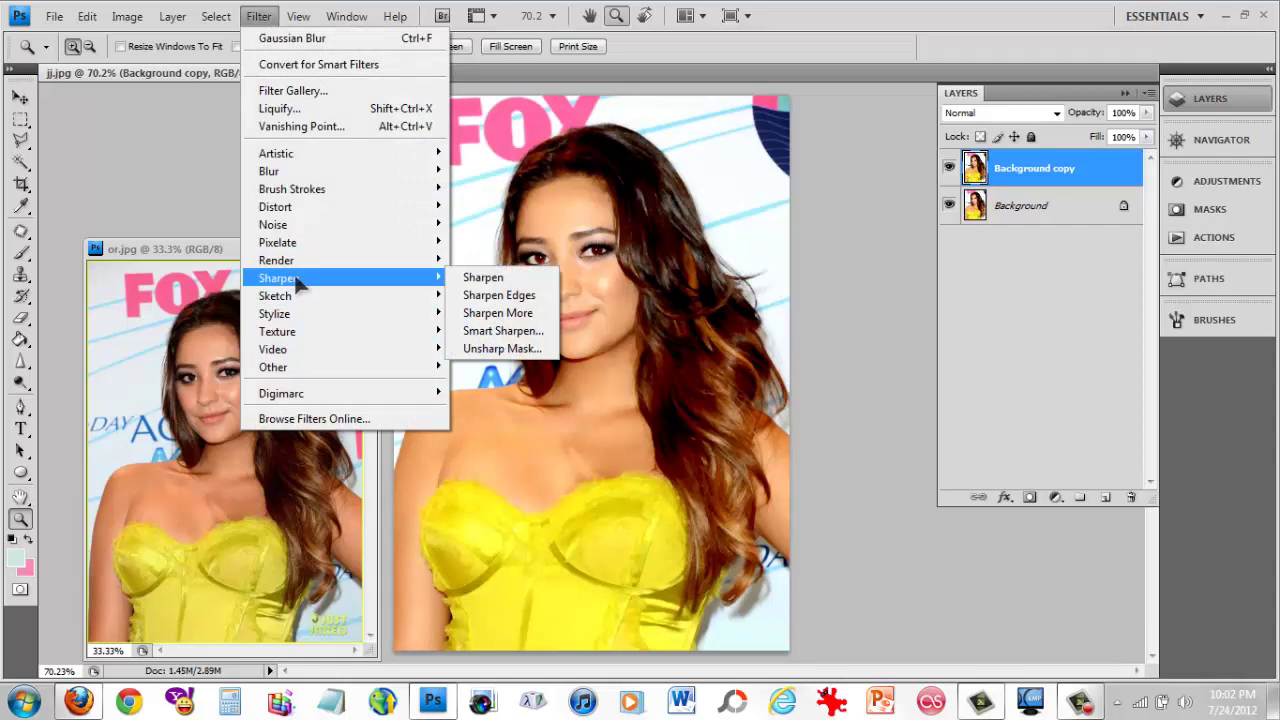
{"action": "left_click", "coordinate": [472, 282]}
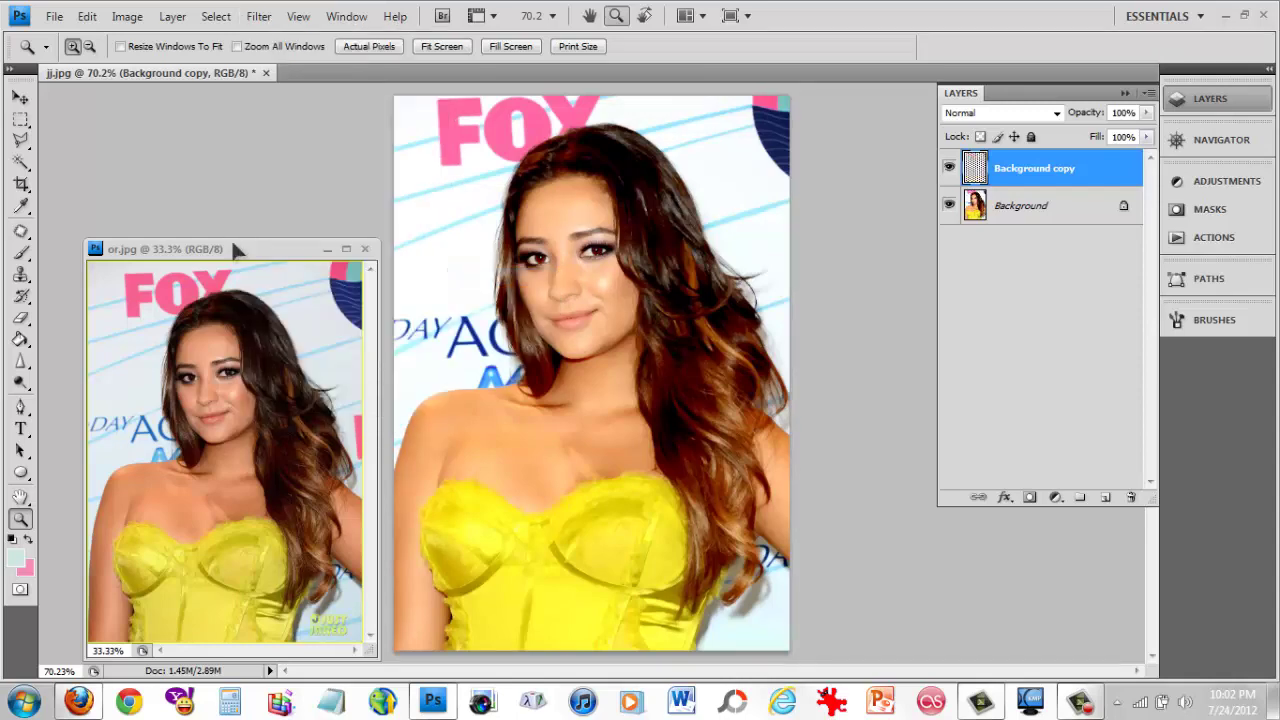
Undo the Sharpen filter on the Background copy of jj.jpg.
{"action": "left_click", "coordinate": [87, 17]}
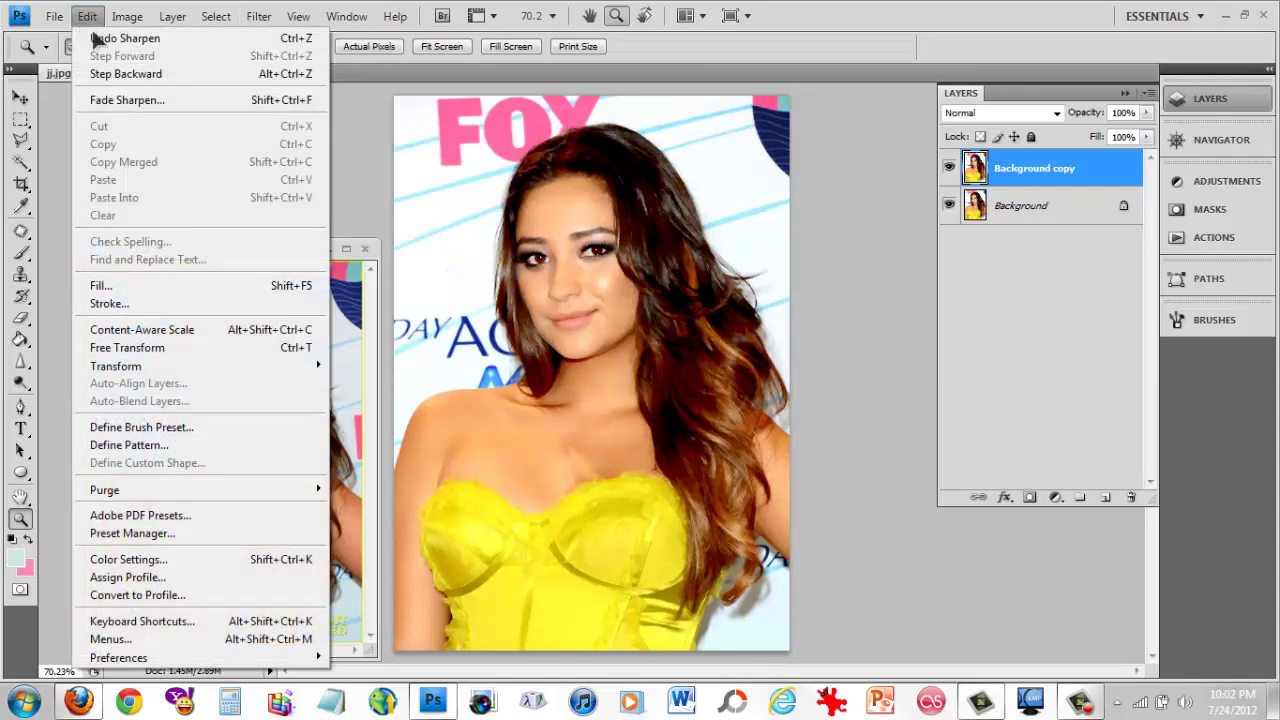
{"action": "left_click", "coordinate": [100, 38]}
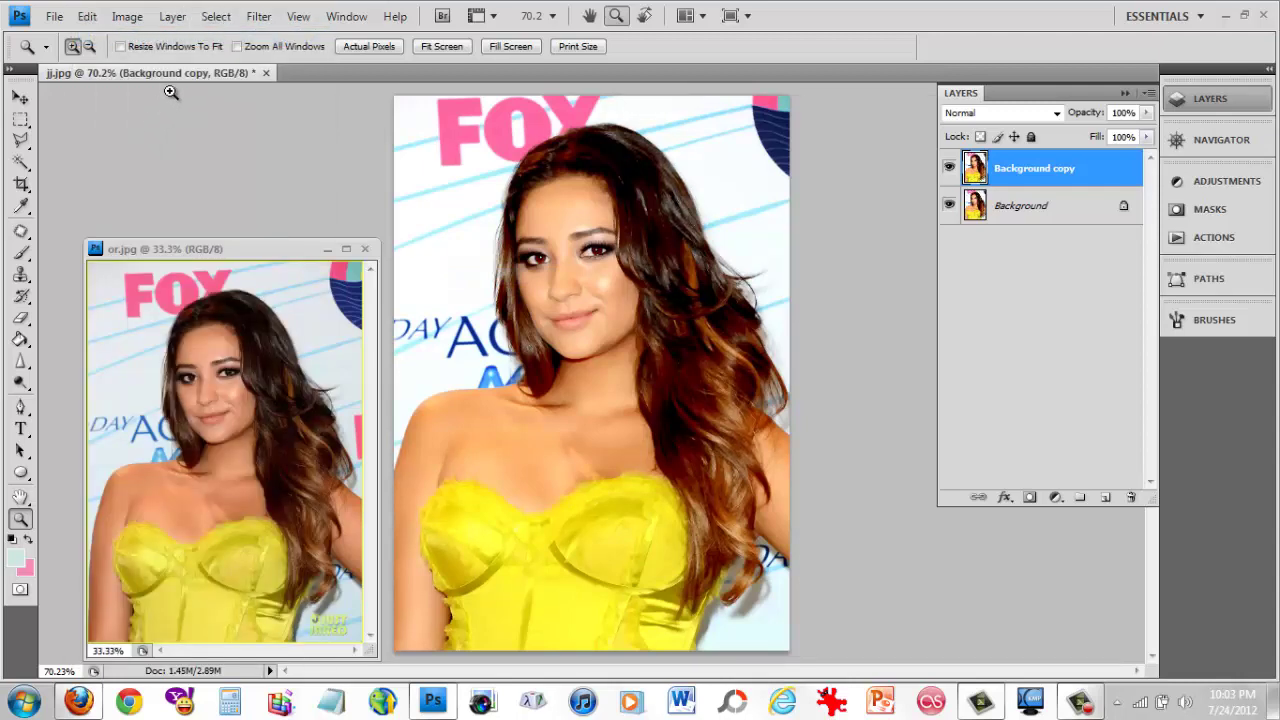
{"action": "left_click", "coordinate": [258, 16]}
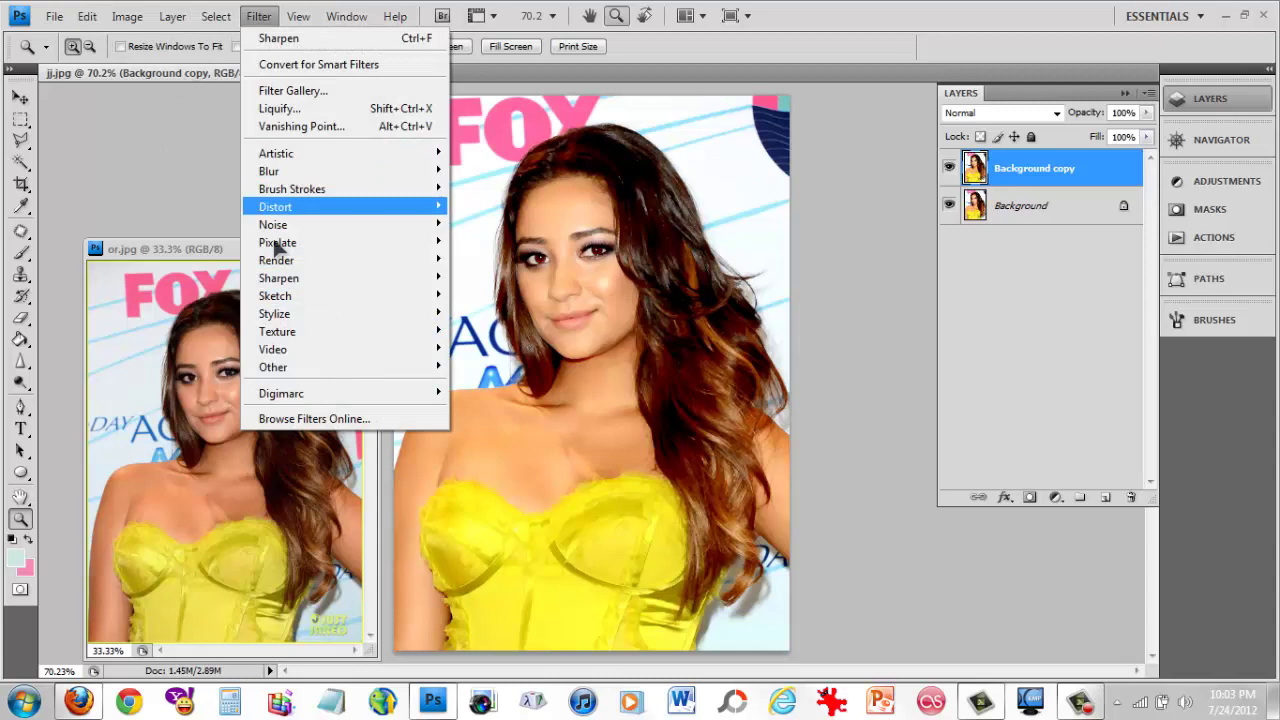
{"action": "left_click", "coordinate": [223, 262]}
Activate the Type tool and move the floating or.jpg window higher, alongside the edited jj.jpg image for comparison.
{"action": "left_click", "coordinate": [222, 260]}
{"action": "left_click", "coordinate": [21, 429]}
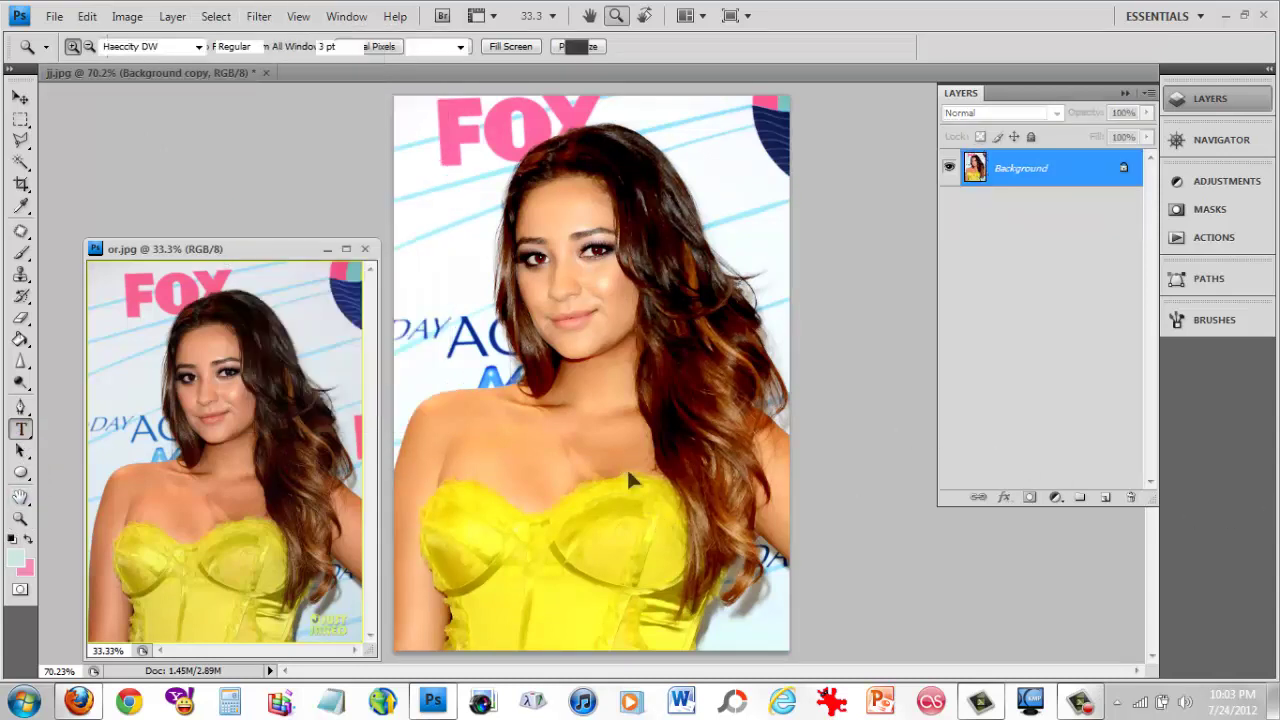
{"action": "left_click", "coordinate": [214, 73]}
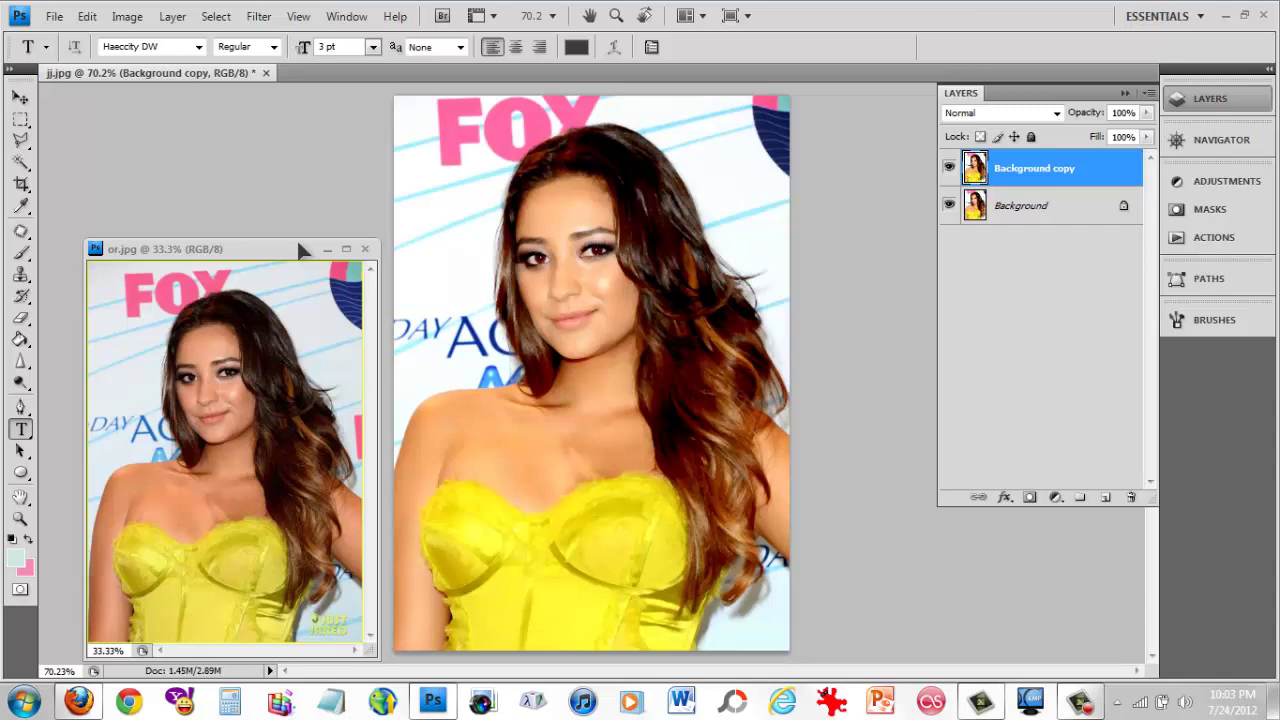
{"action": "left_click_drag", "start_coordinate": [288, 249], "coordinate": [295, 153]}
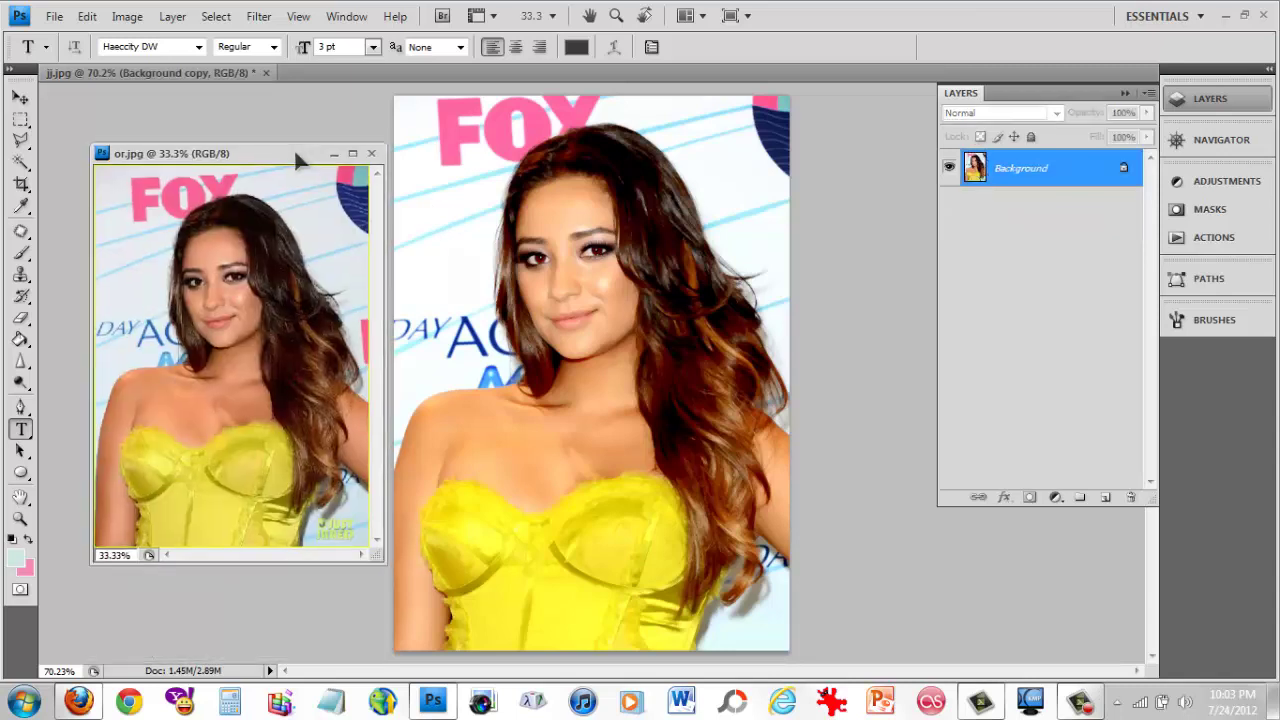